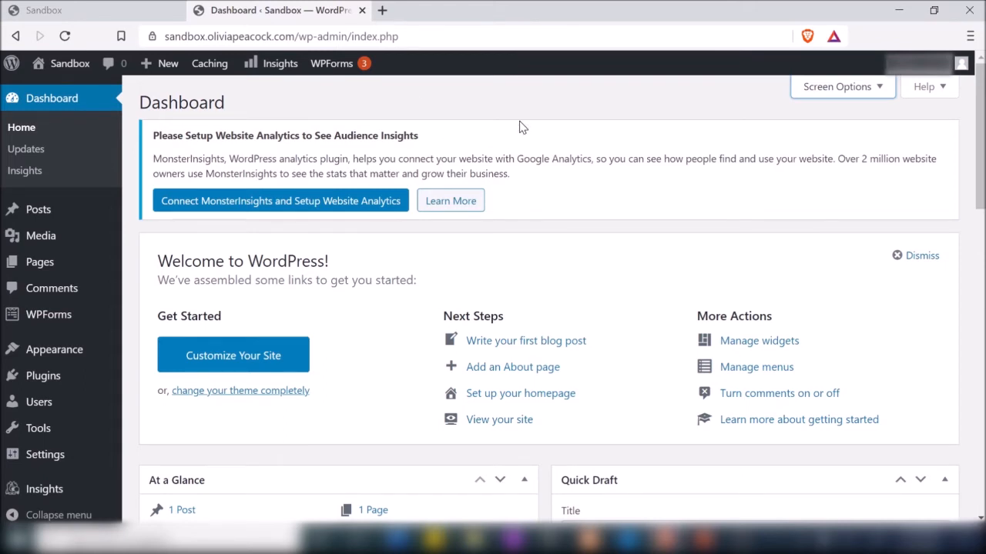
Look through the dashboard's notices and widgets, including the Welcome panel, At a Glance, Quick Draft, WPForms and MonsterInsights.
scroll(666, 215, down, 2)
scroll(669, 216, down, 4)
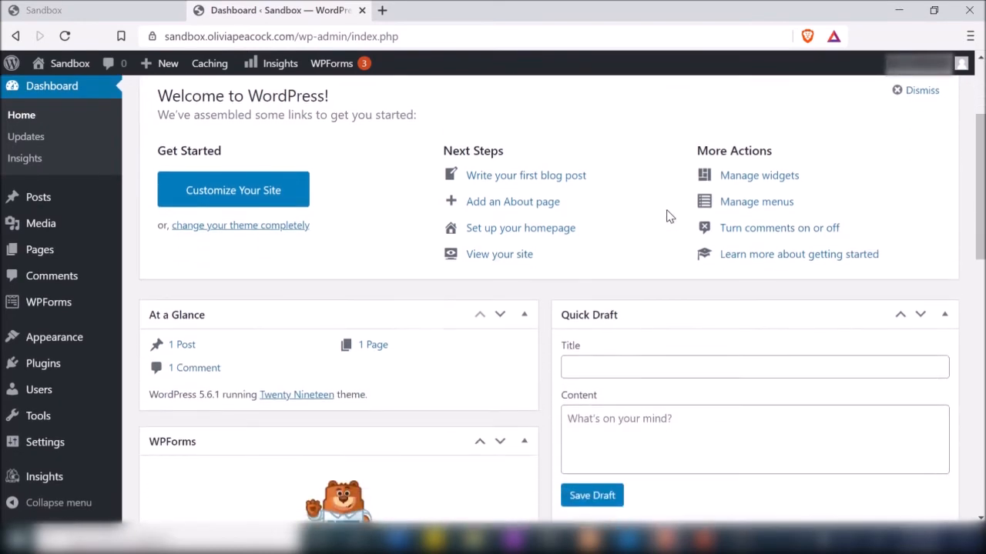
scroll(669, 217, down, 1)
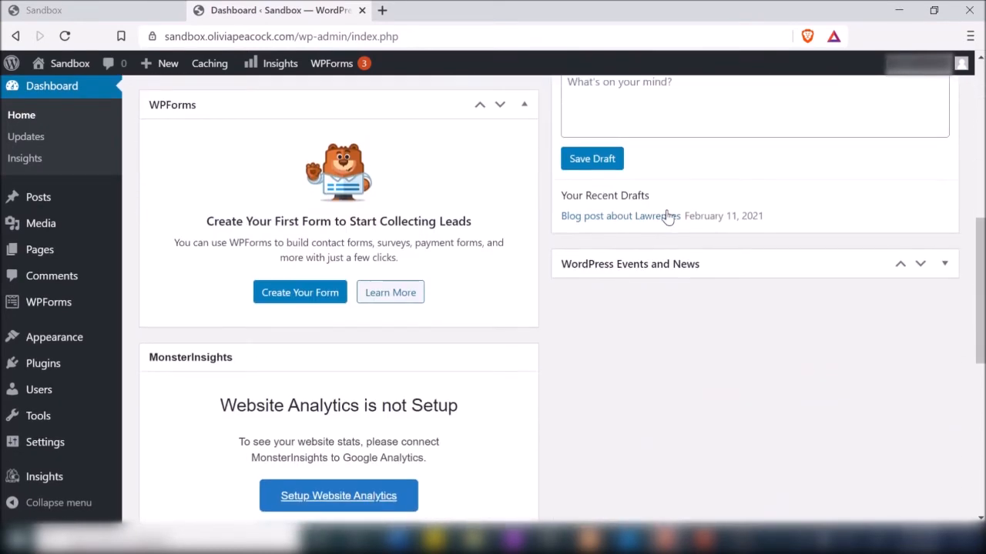
scroll(669, 216, up, 7)
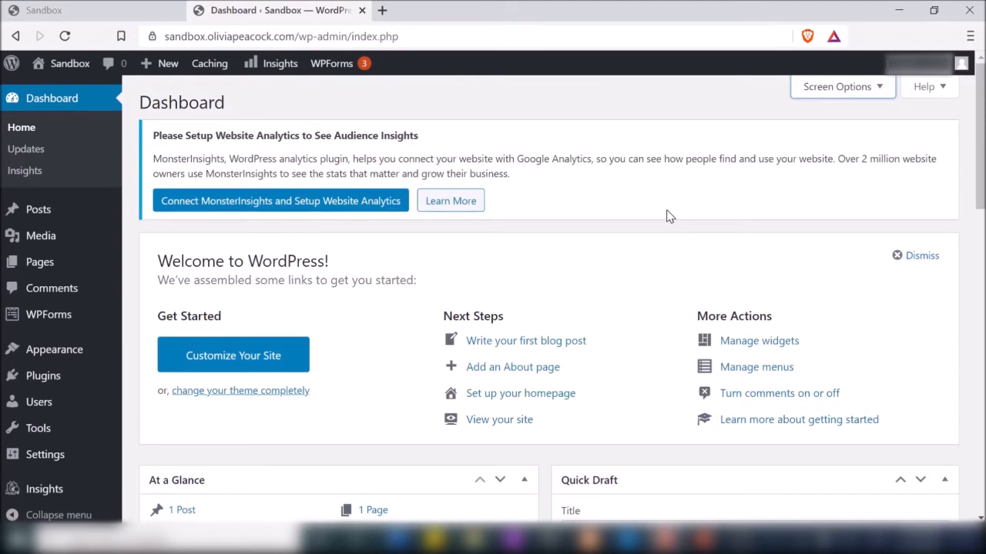
scroll(669, 217, down, 2)
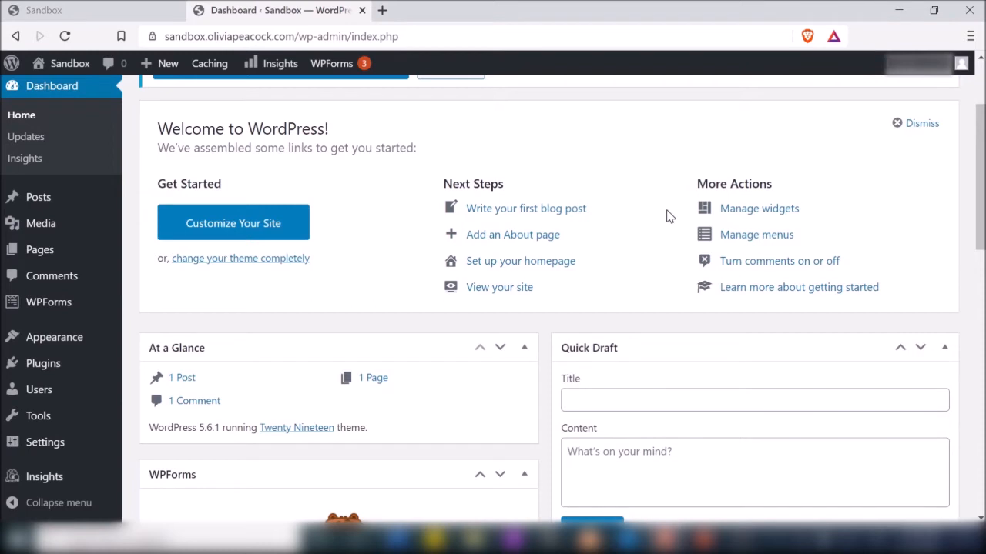
scroll(669, 217, up, 2)
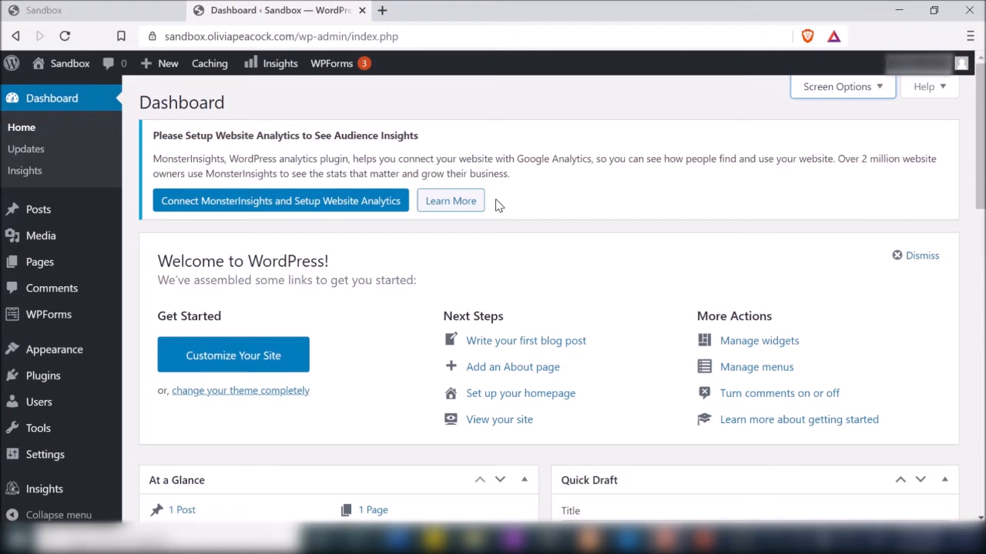
scroll(498, 203, down, 3)
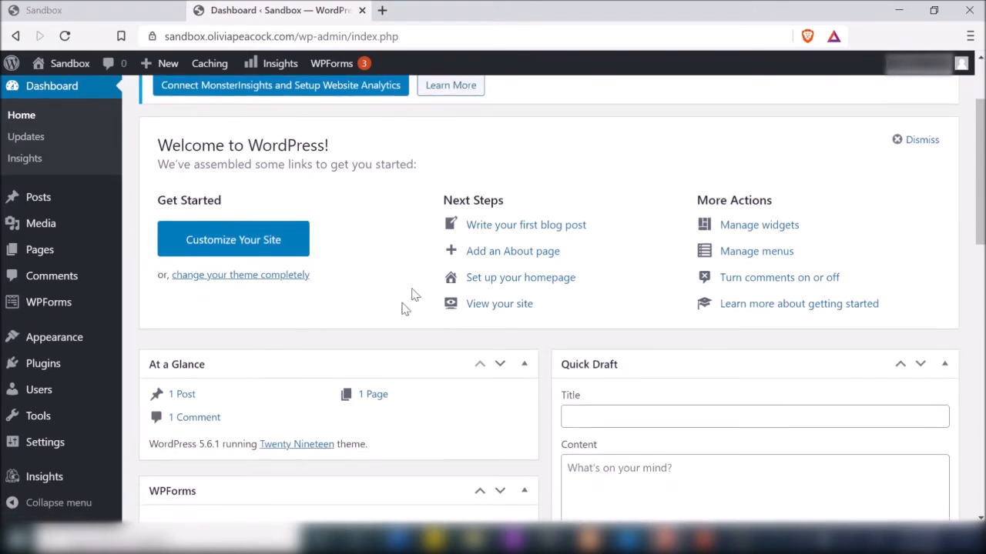
scroll(347, 356, down, 5)
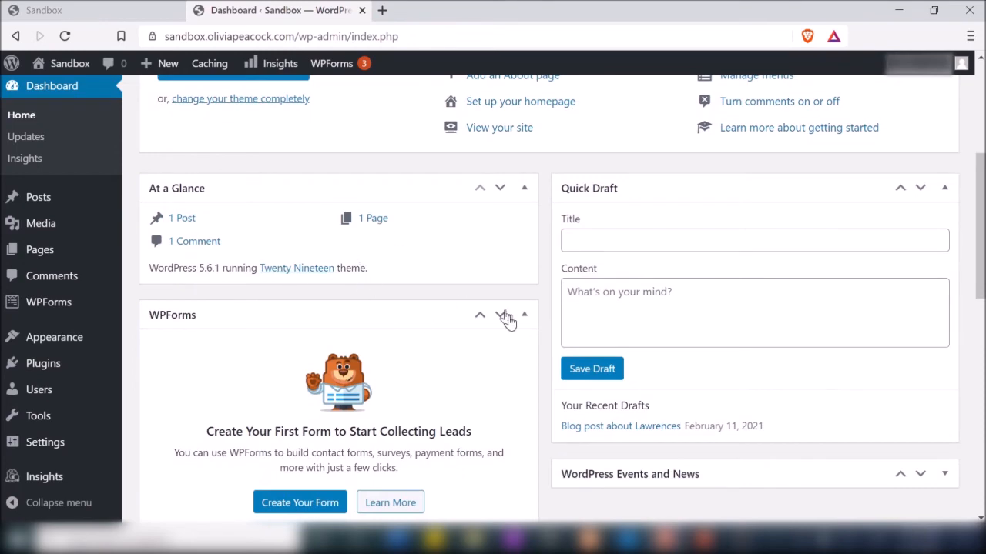
Expand the WordPress Events and News widget to view its contents, and collapse both it and the WPForms widget.
scroll(512, 322, down, 3)
scroll(512, 322, down, 5)
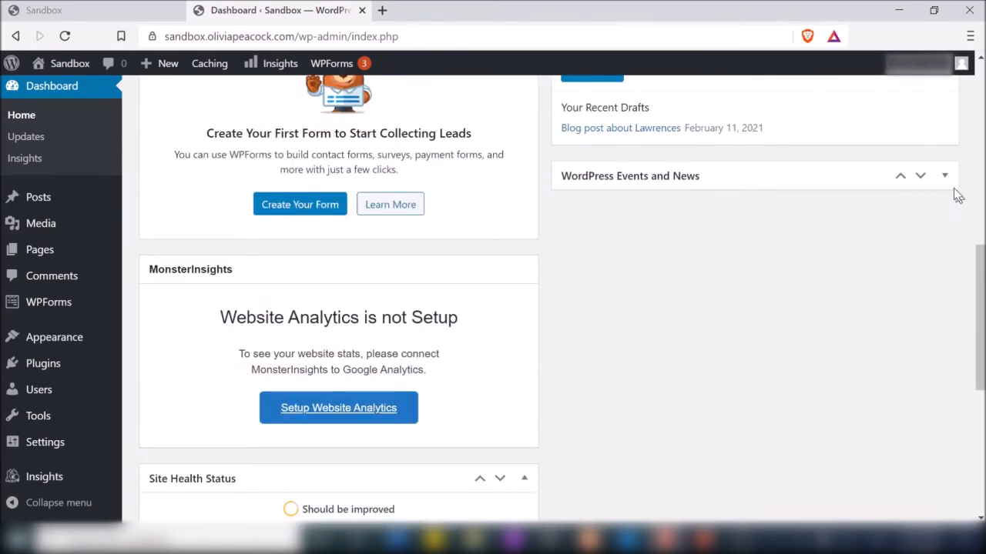
click(945, 177)
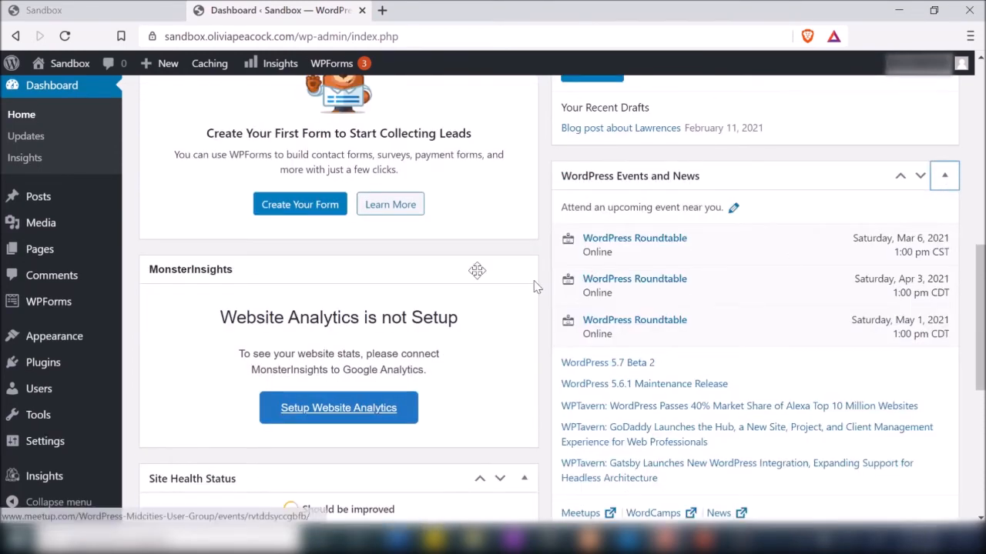
scroll(505, 280, down, 2)
scroll(506, 284, up, 5)
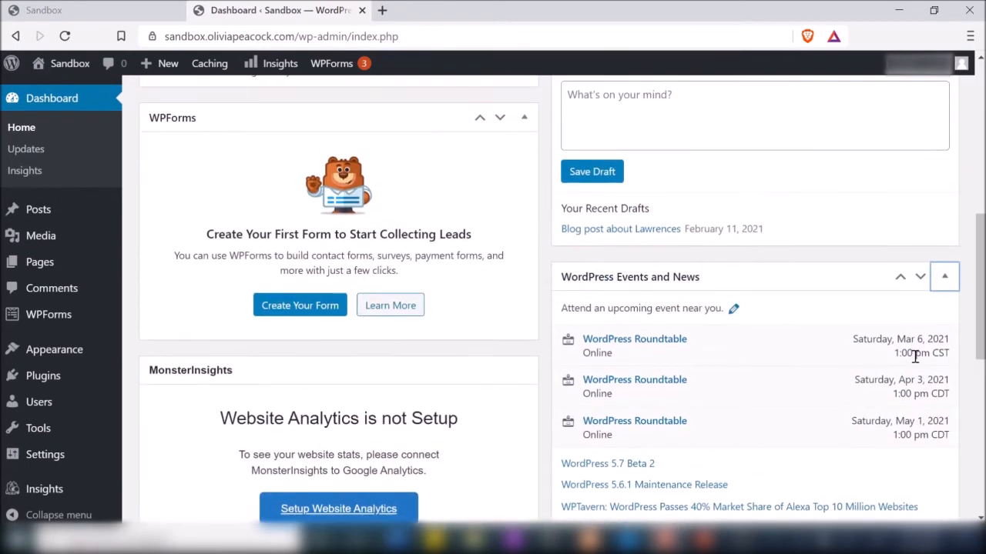
click(524, 119)
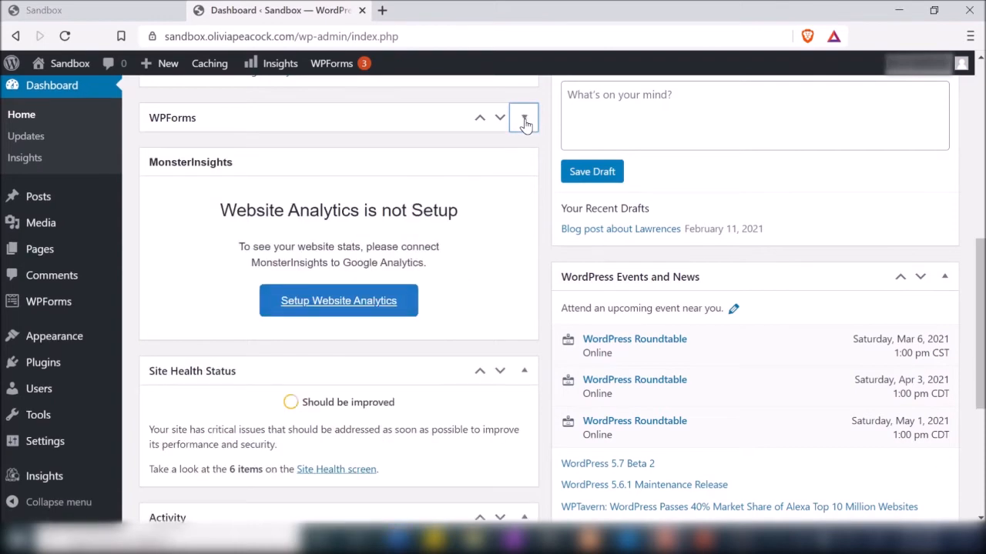
click(945, 278)
Move the Activity widget above the Site Health Status widget on the dashboard.
scroll(726, 347, down, 2)
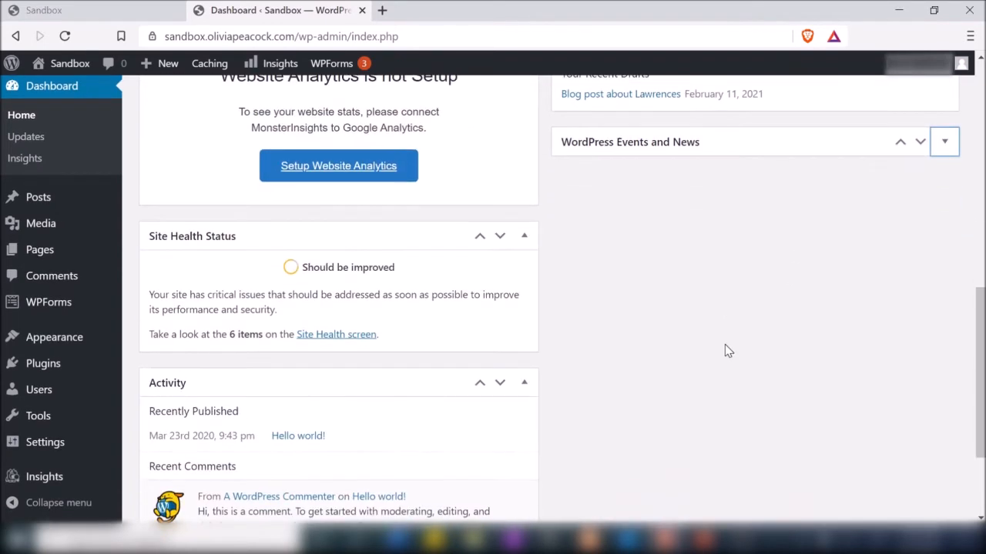
scroll(726, 347, down, 1)
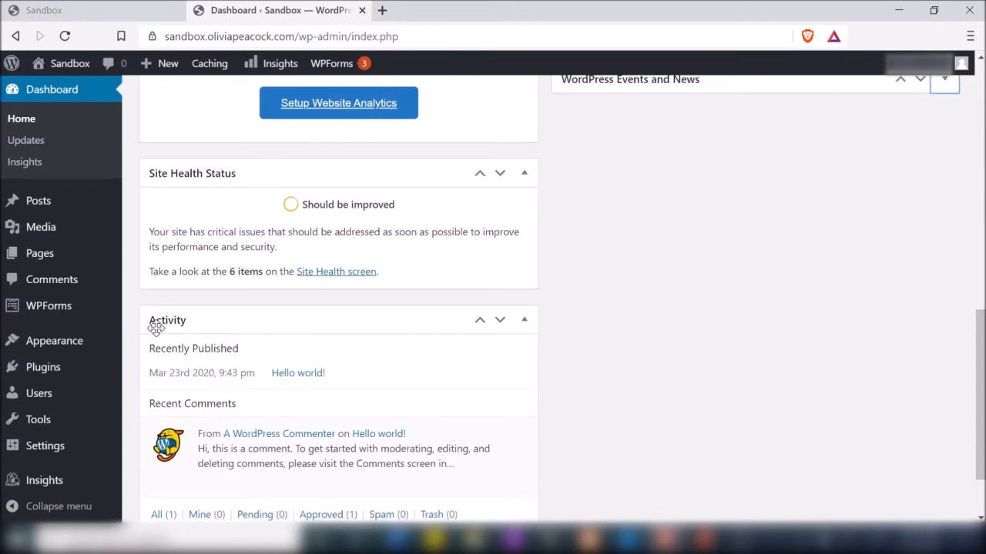
mouse_move(156, 327)
mouse_down()
mouse_move(192, 208)
mouse_move(162, 167)
mouse_move(153, 191)
mouse_move(151, 182)
mouse_move(347, 201)
mouse_move(213, 229)
mouse_move(177, 196)
mouse_move(451, 223)
mouse_up()
Hide the WordPress Events and News, Welcome, WPForms, MonsterInsights and Activity elements from the dashboard through the screen options.
scroll(451, 221, up, 5)
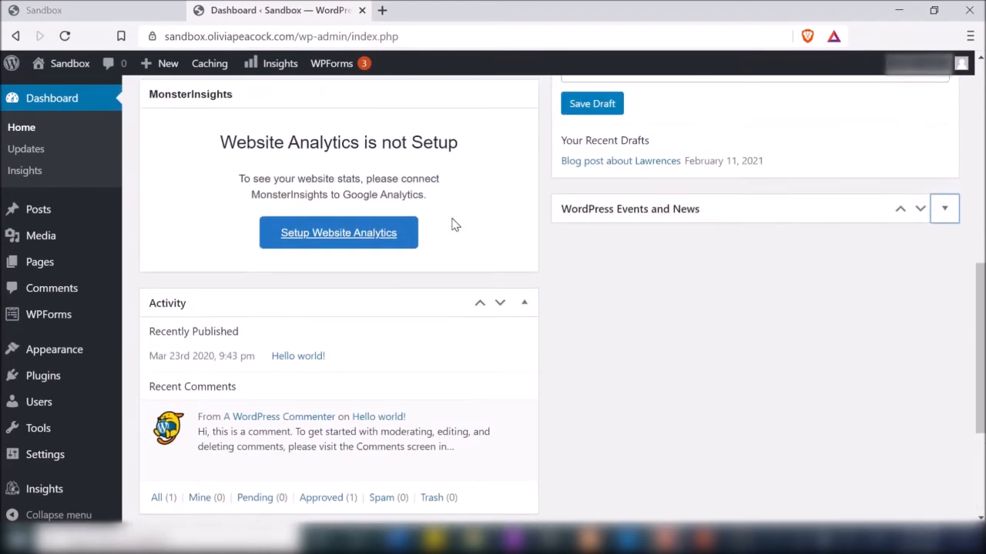
scroll(636, 262, up, 3)
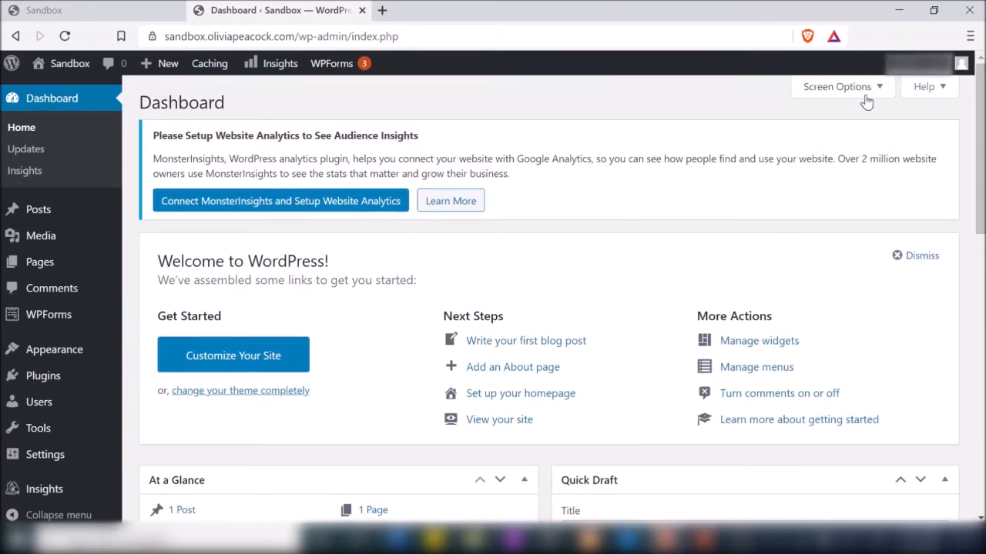
click(864, 96)
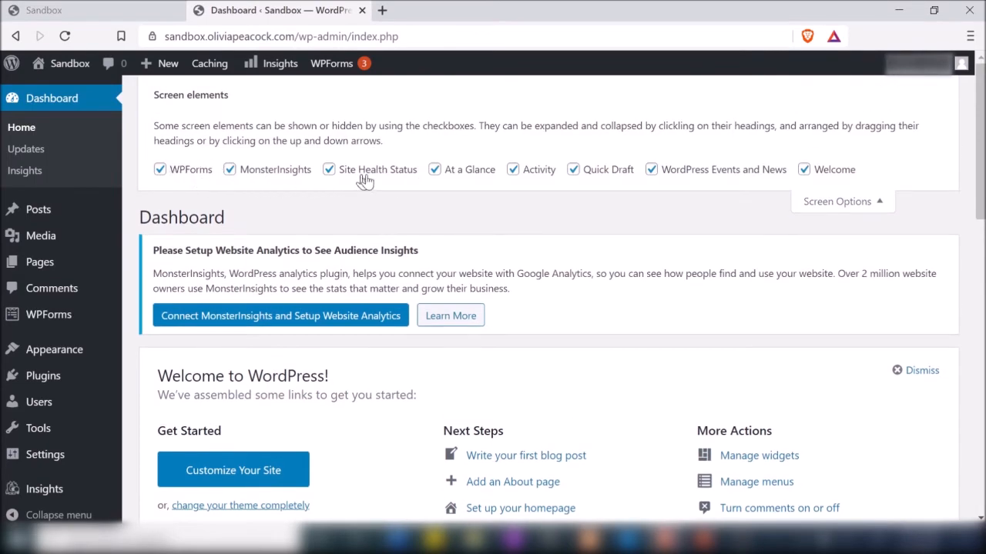
scroll(671, 185, down, 5)
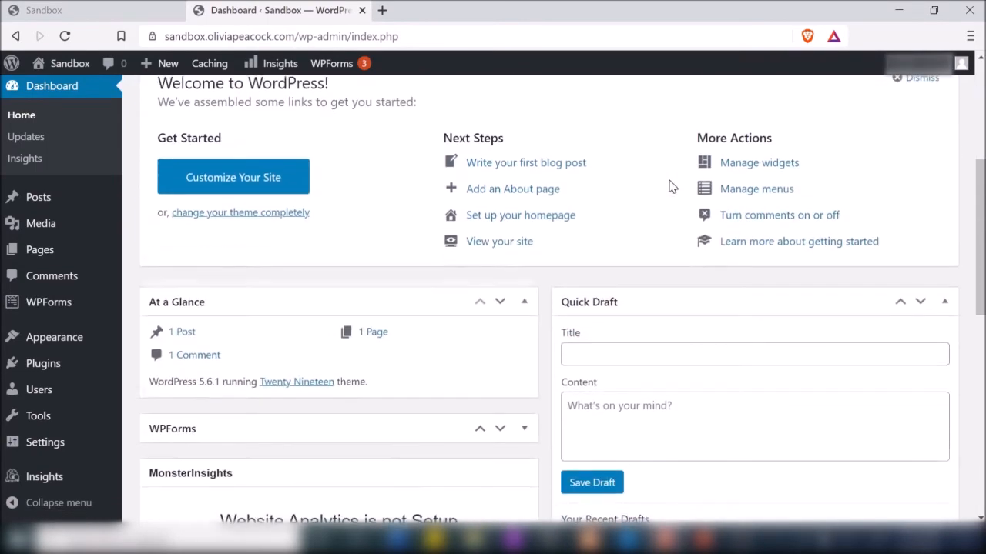
scroll(555, 371, up, 6)
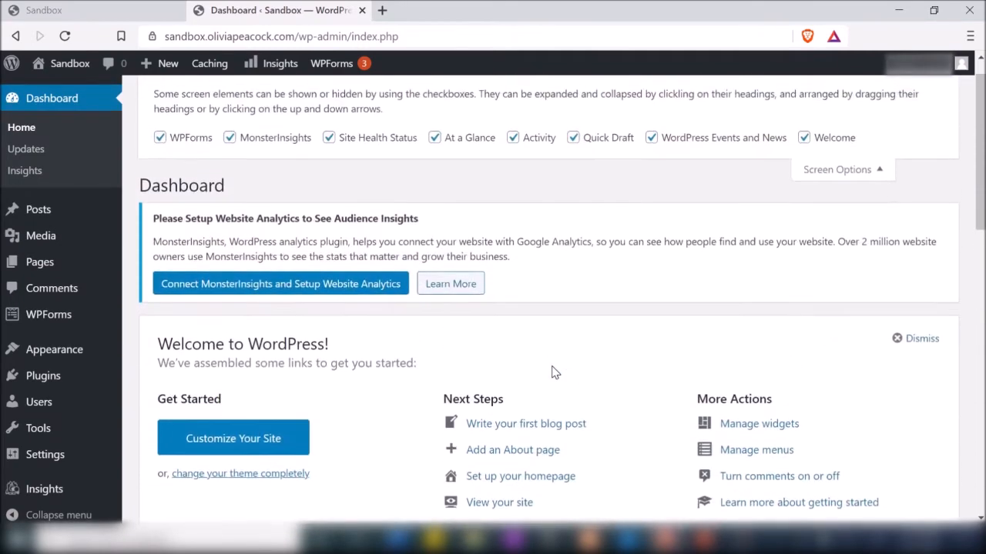
click(651, 174)
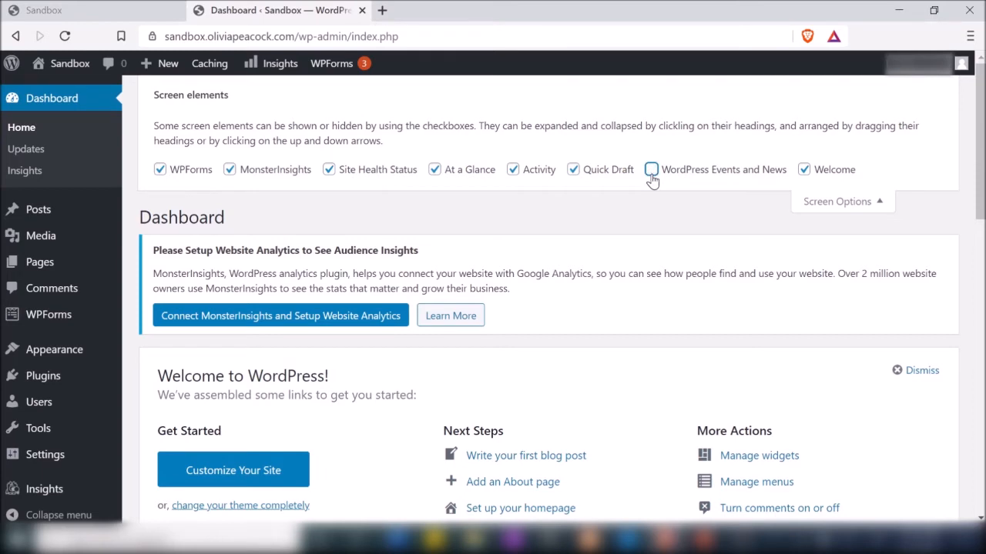
click(805, 171)
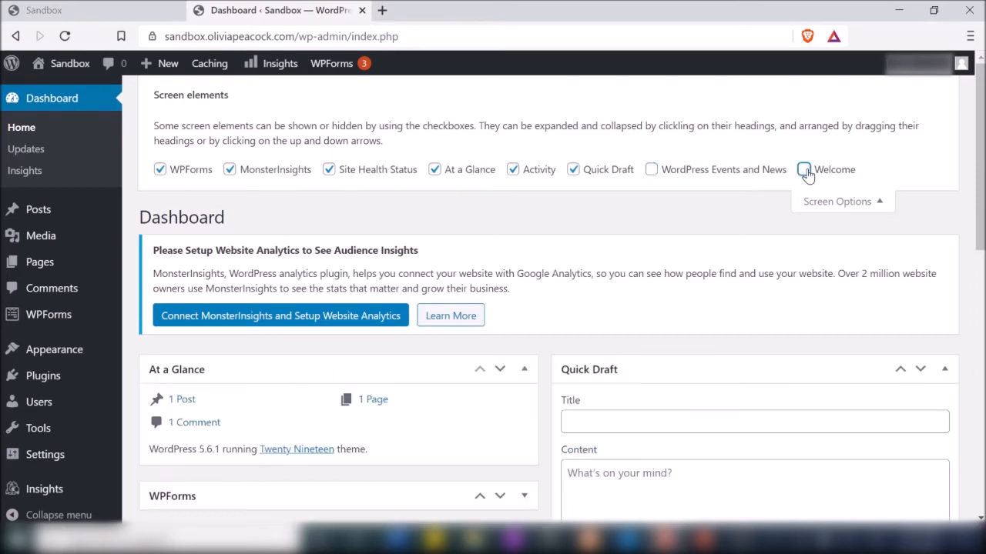
click(172, 174)
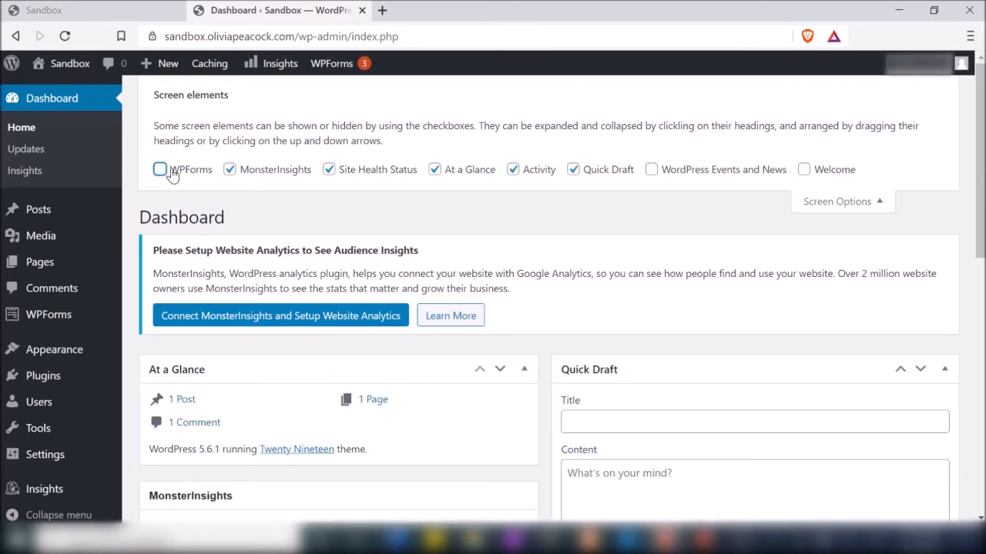
click(230, 172)
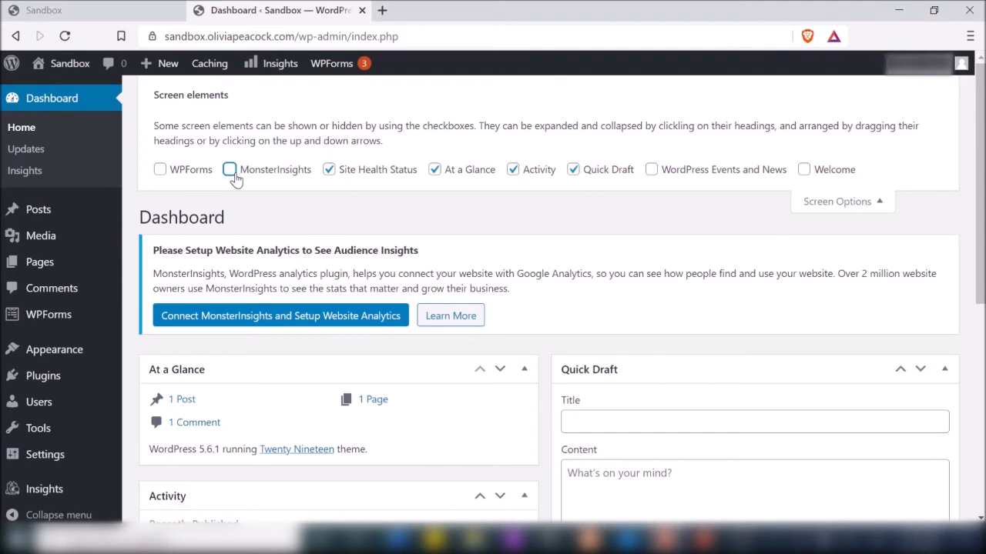
click(513, 170)
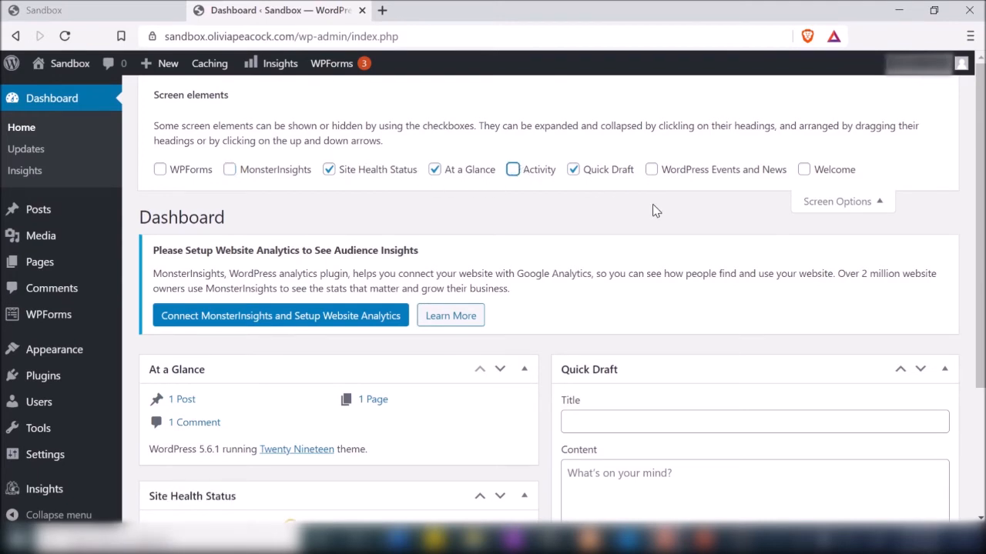
click(832, 202)
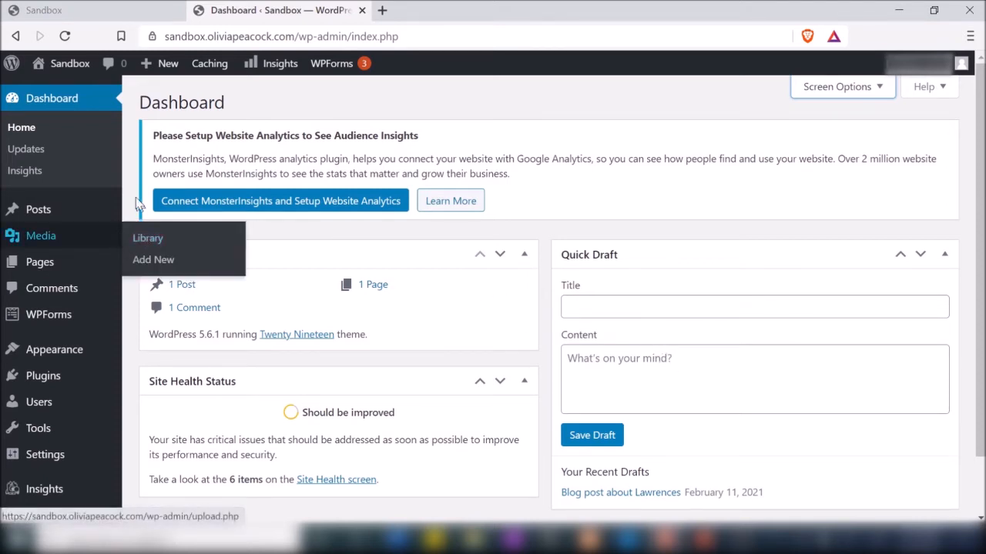
Go to the post categories and open the Uncategorized category for editing.
mouse_move(38, 214)
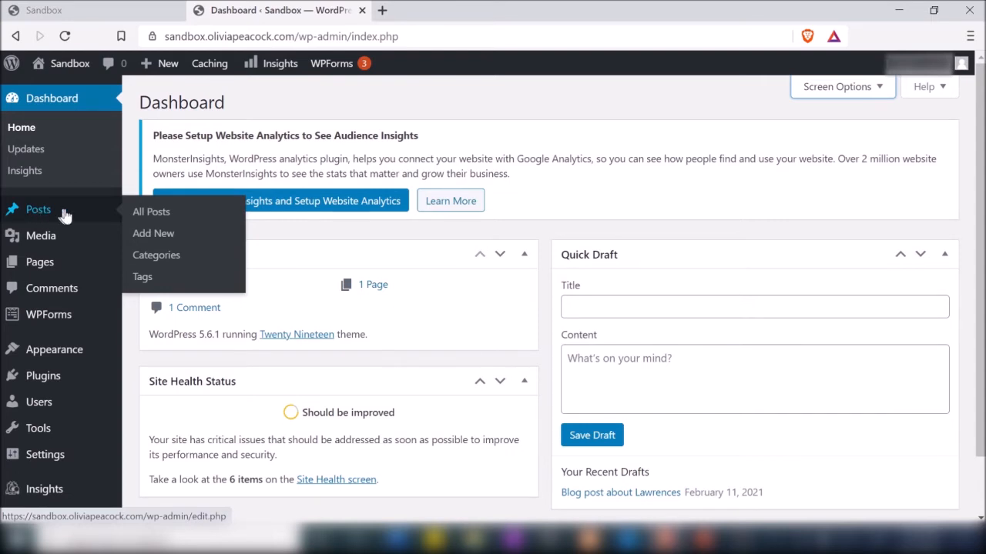
click(164, 262)
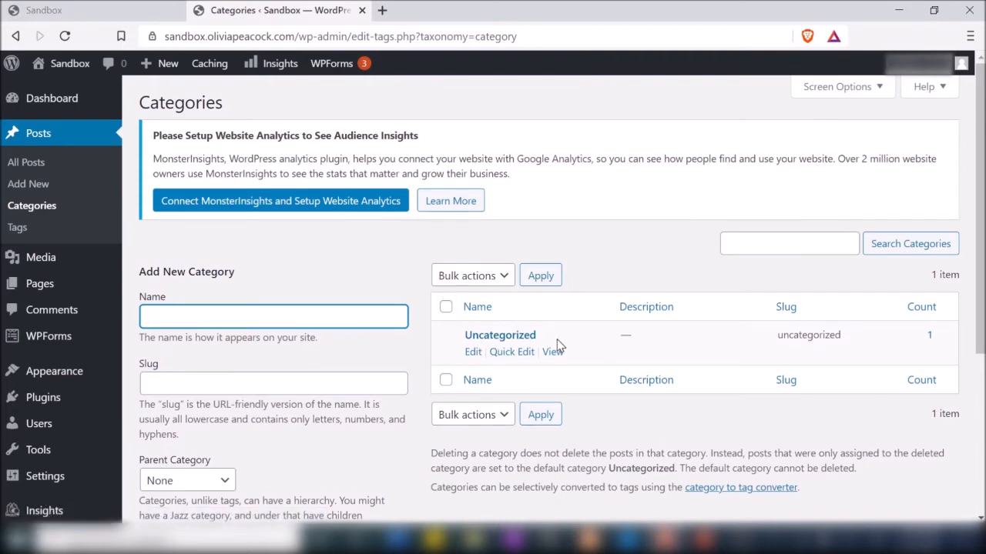
mouse_move(550, 336)
click(473, 352)
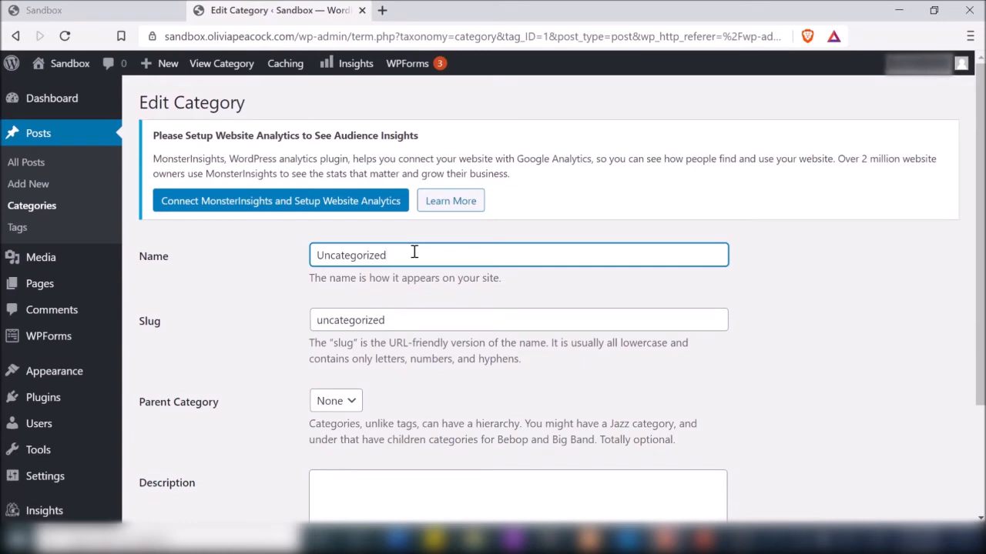
Change the category's name to Family History.
key(BackSpace)
key(BackSpace)
key(BackSpace)
key(BackSpace)
key(BackSpace)
key(BackSpace)
key(BackSpace)
key(BackSpace)
key(BackSpace)
key(BackSpace)
key(BackSpace)
key(BackSpace)
key(BackSpace)
text(Family History)
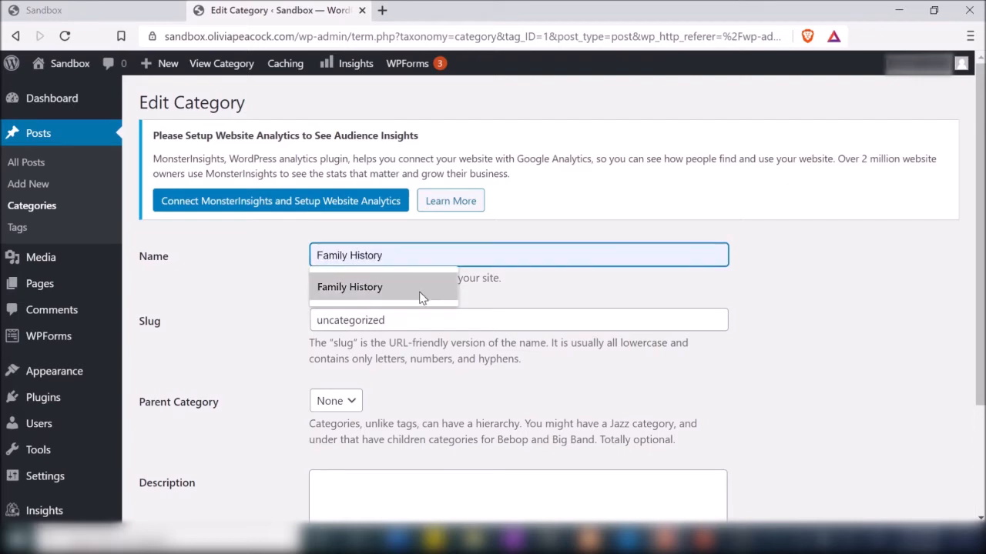
click(422, 292)
Replace the category's slug with family-history.
click(415, 316)
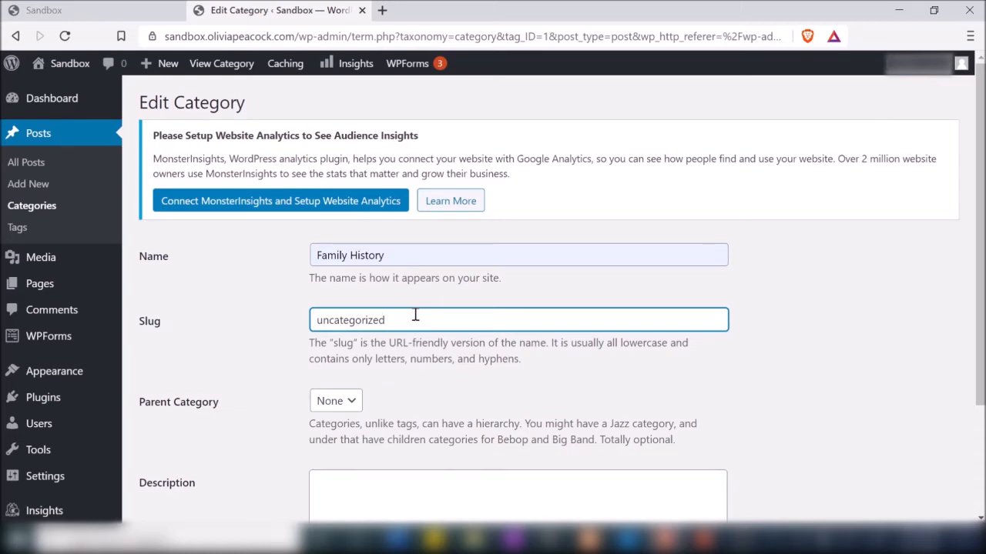
key(BackSpace)
key(BackSpace)
key(BackSpace)
key(BackSpace)
key(BackSpace)
key(BackSpace)
key(BackSpace)
key(BackSpace)
key(BackSpace)
key(BackSpace)
key(BackSpace)
key(BackSpace)
key(BackSpace)
text(family-history)
Update the category with parent None and an empty description, and return to the categories list.
scroll(415, 376, down, 3)
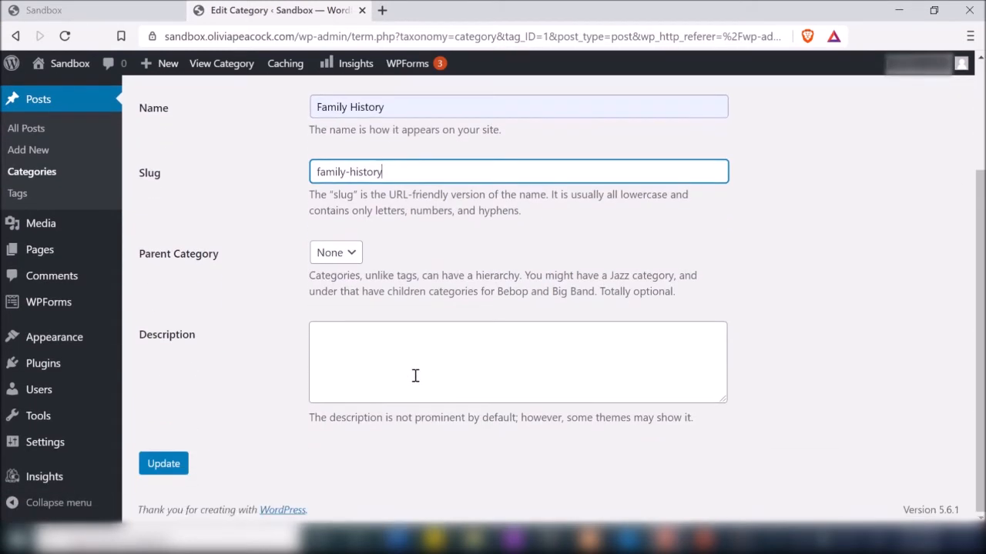
click(327, 254)
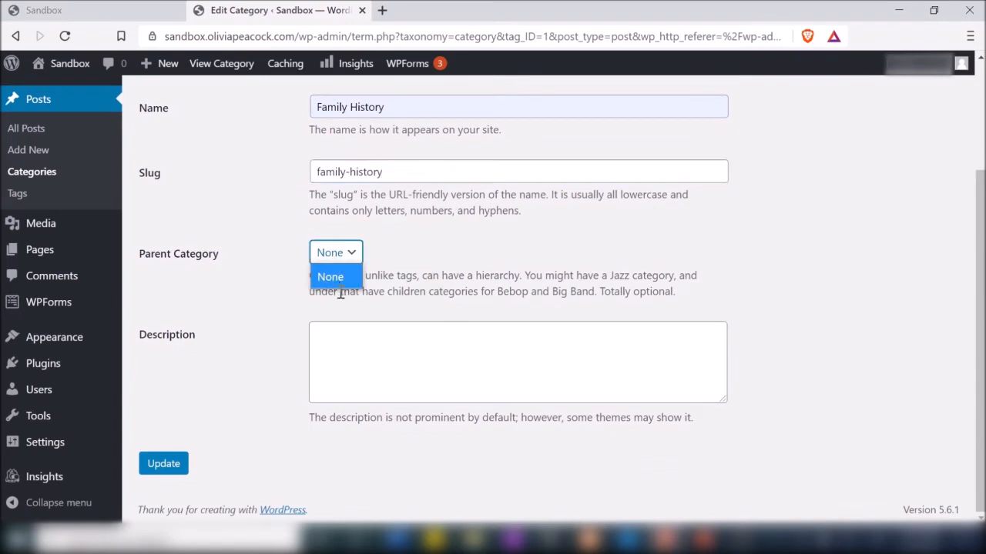
click(379, 275)
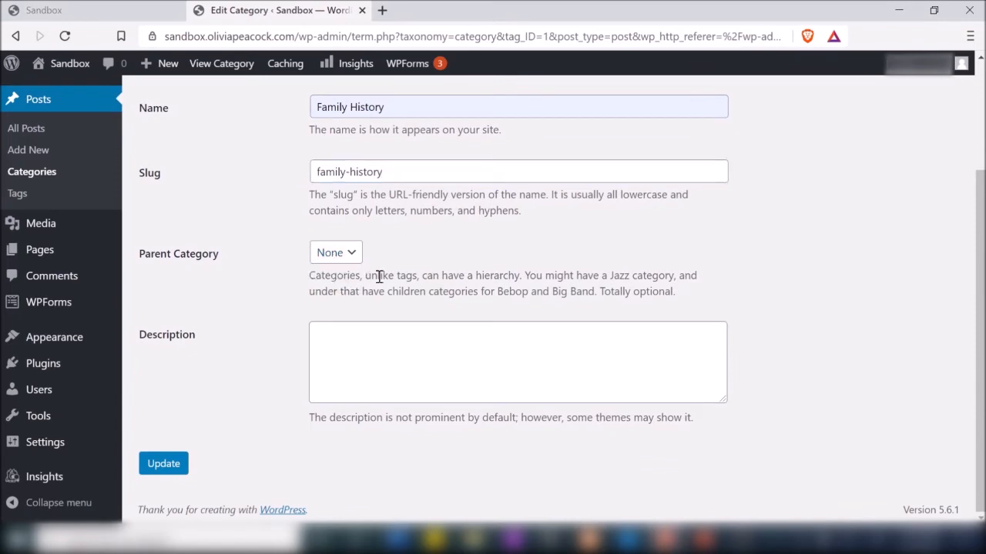
click(354, 344)
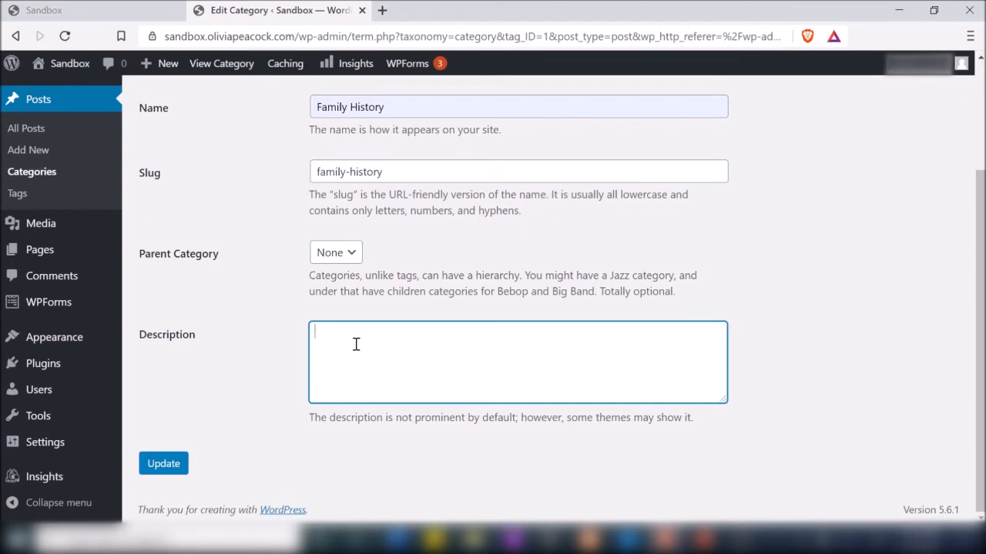
click(184, 466)
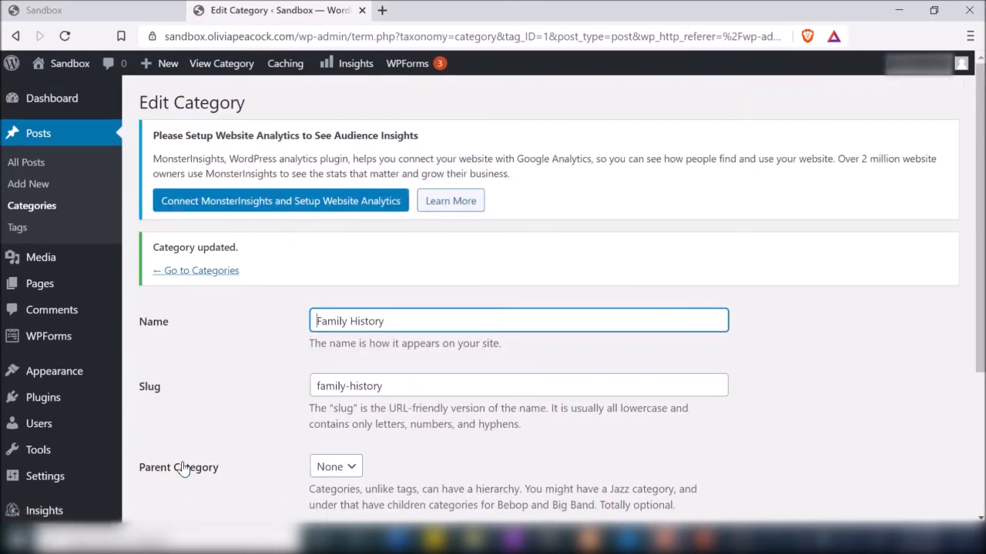
click(188, 274)
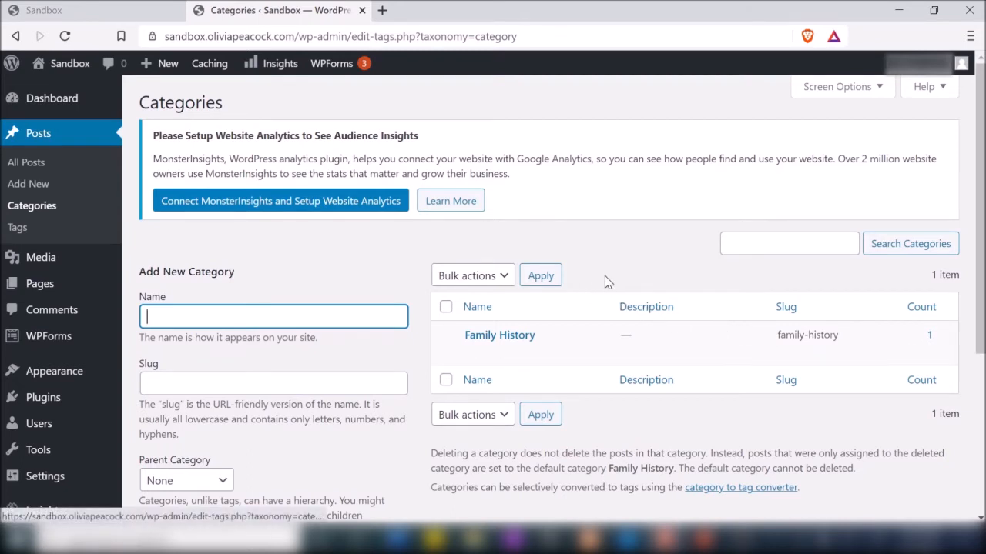
View the Family History category's archive page on the site, look through its posts, and return to the categories list.
mouse_move(528, 333)
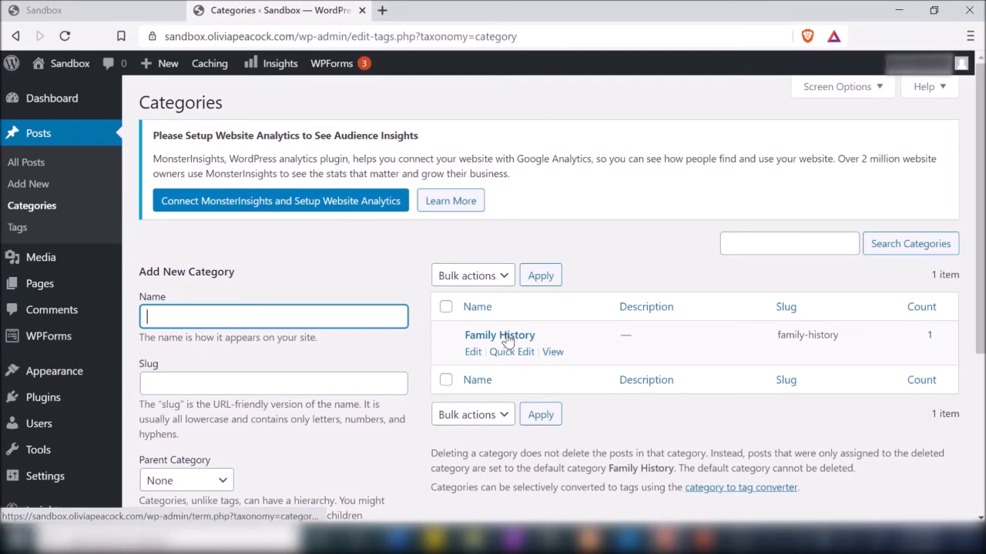
click(552, 357)
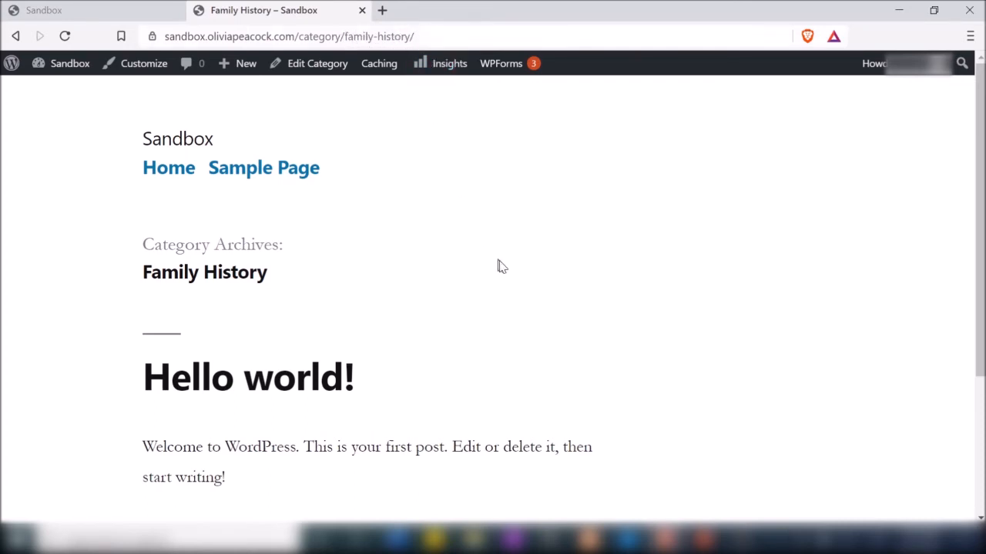
scroll(505, 269, down, 1)
scroll(507, 270, down, 1)
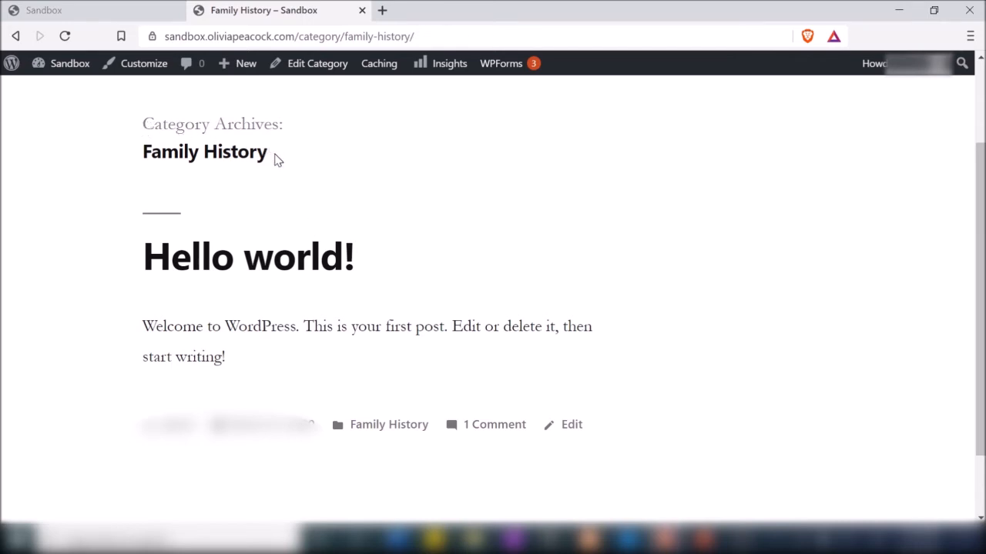
scroll(431, 251, down, 1)
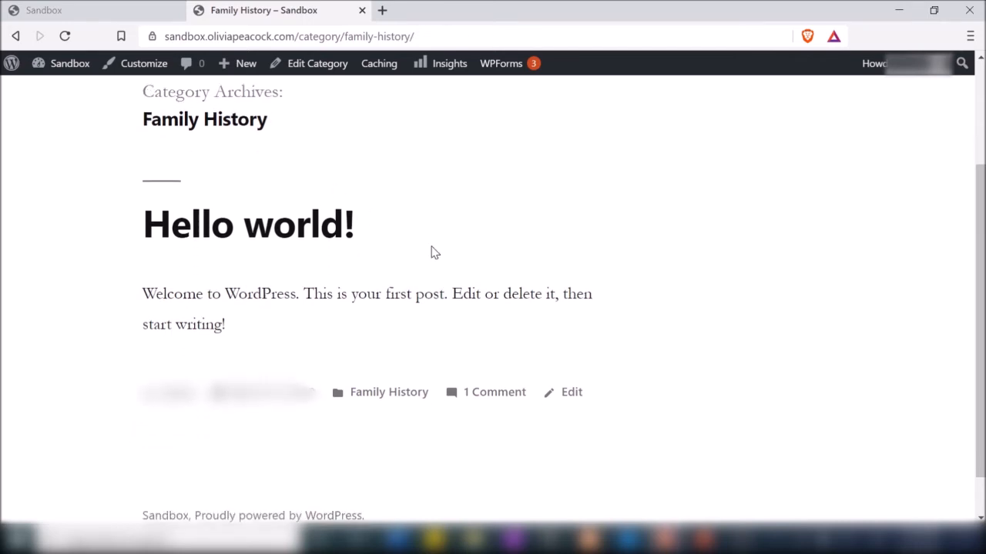
scroll(432, 247, up, 1)
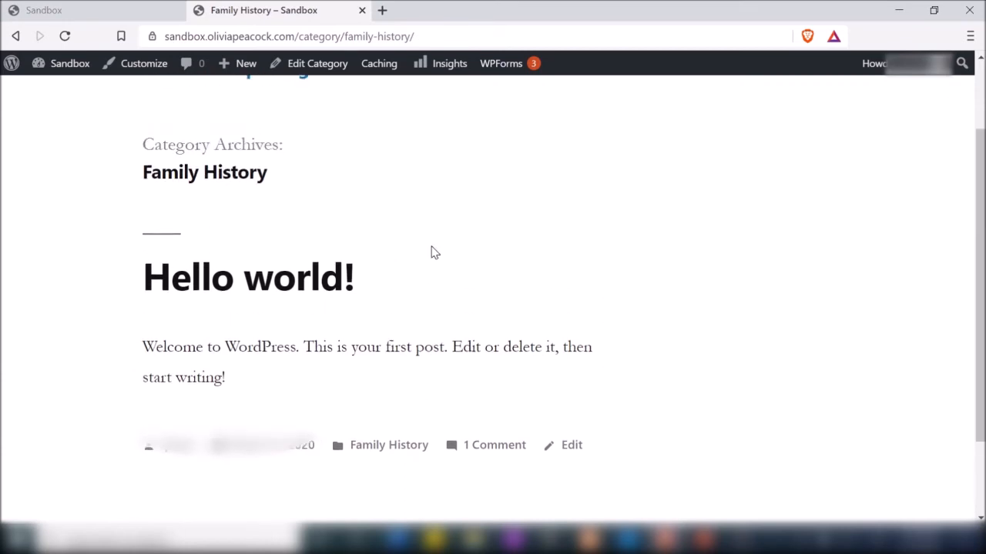
scroll(432, 250, down, 1)
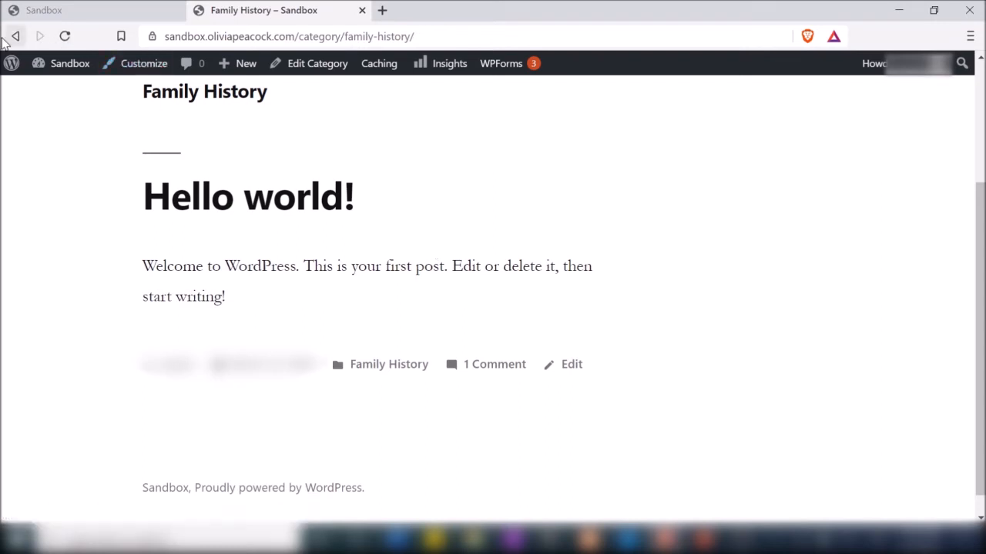
click(6, 38)
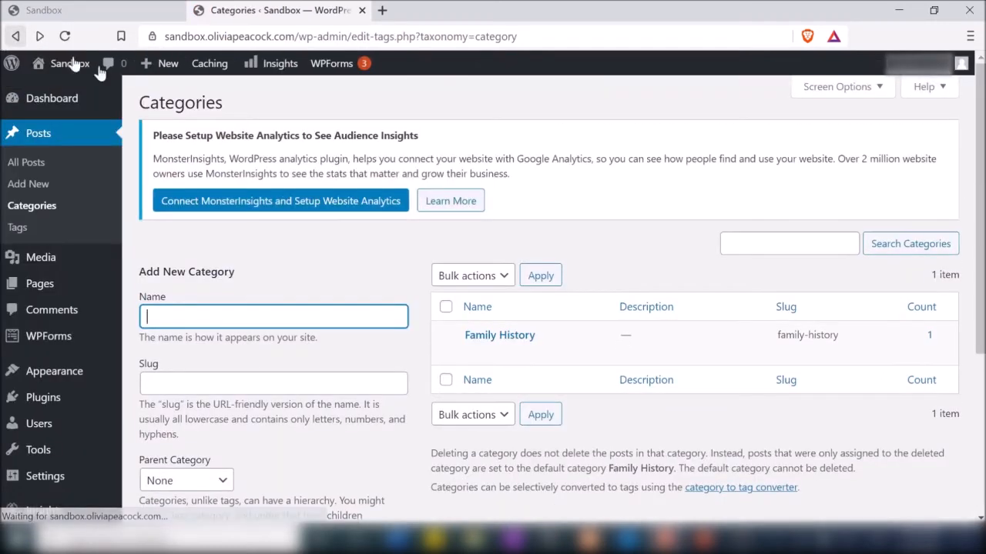
Add a new category named DNA, leaving its slug and description blank and its parent as None.
scroll(351, 246, down, 2)
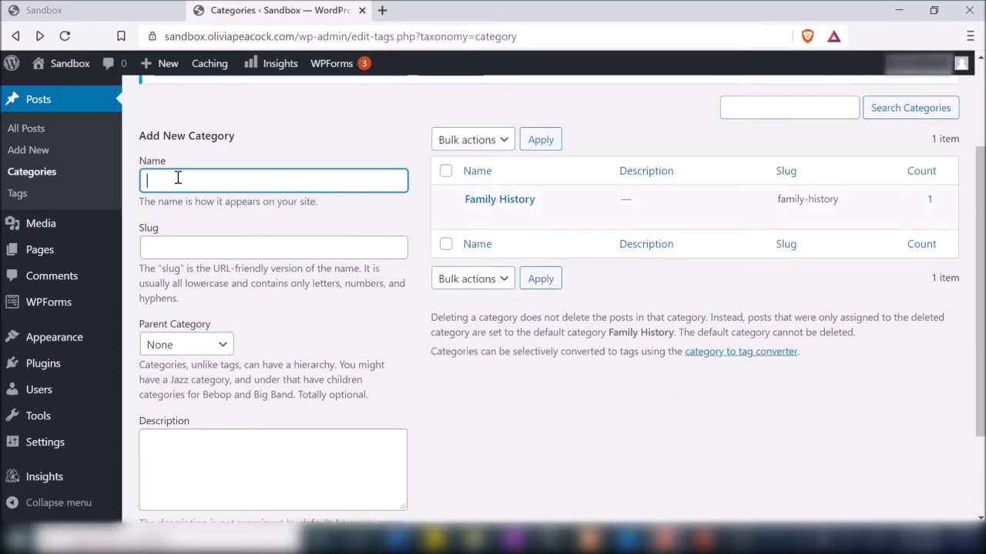
text(DNA)
click(216, 244)
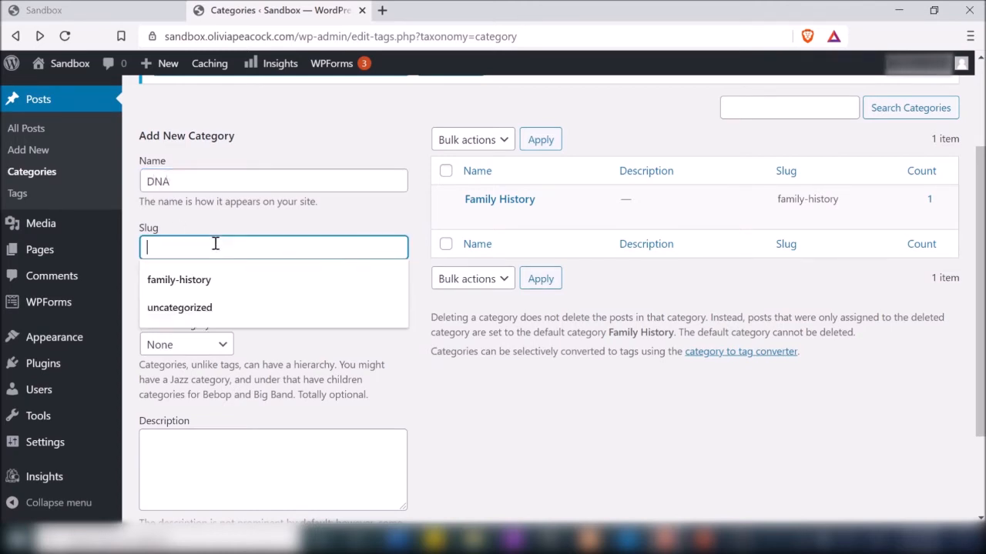
click(348, 362)
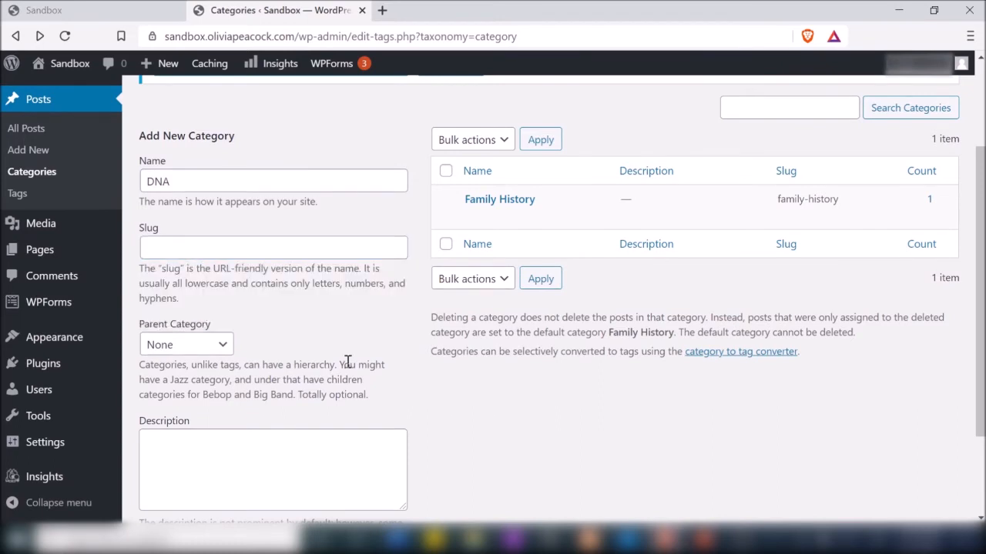
scroll(348, 362, down, 2)
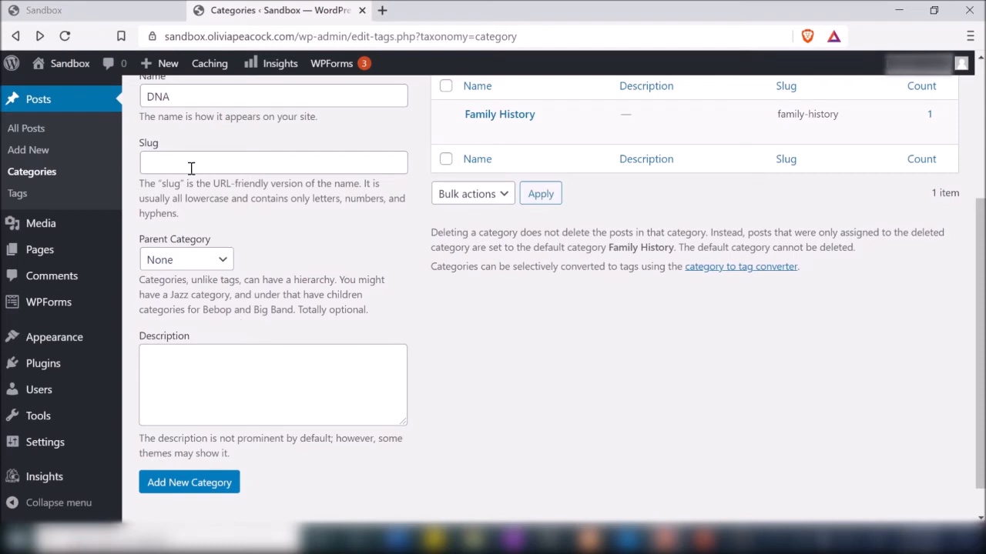
click(208, 497)
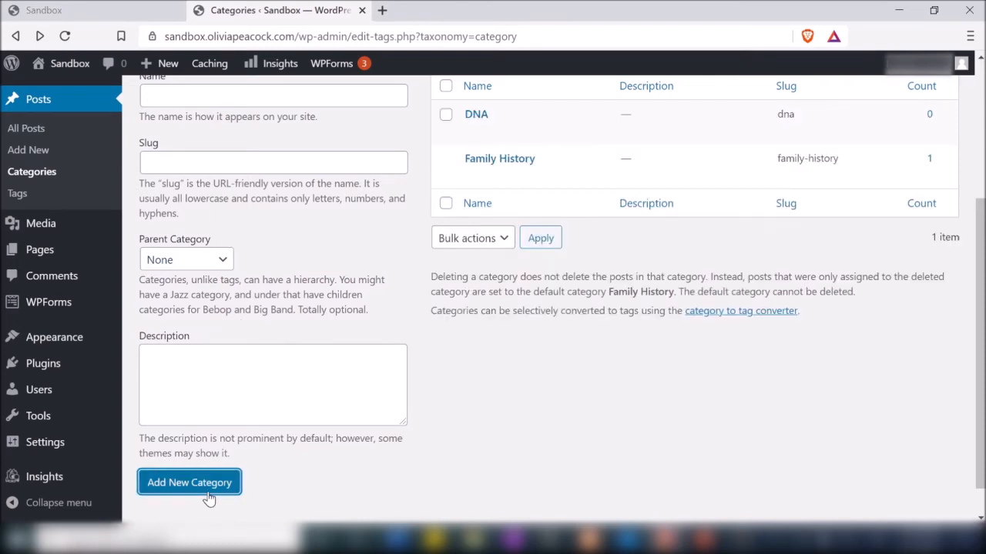
scroll(787, 191, up, 1)
mouse_move(788, 192)
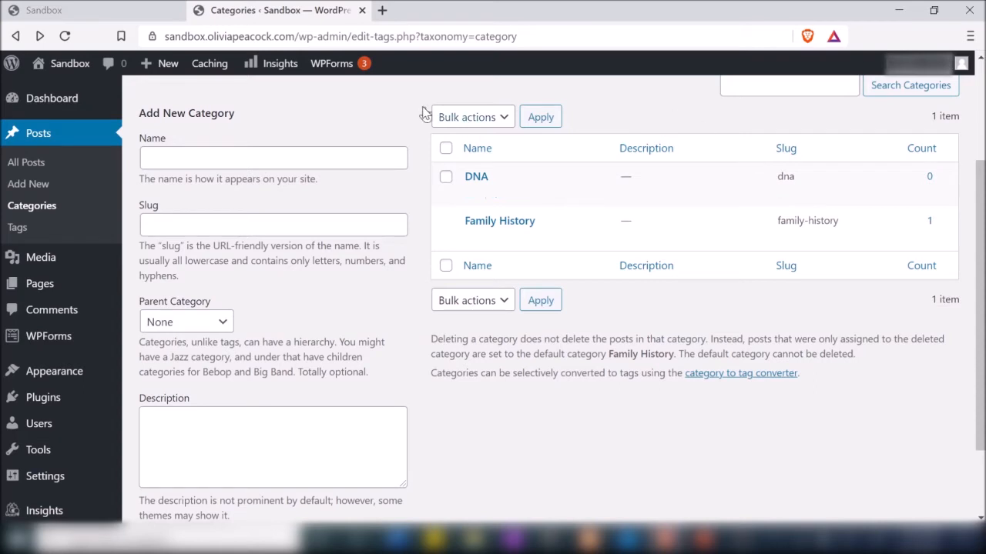
Name the next new category Lawrences and leave its slug blank.
click(294, 159)
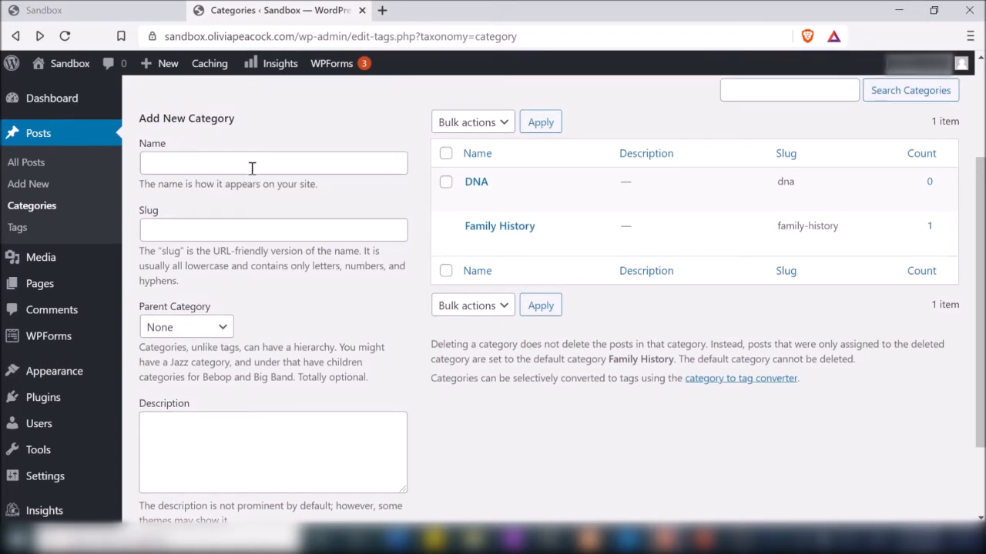
click(252, 167)
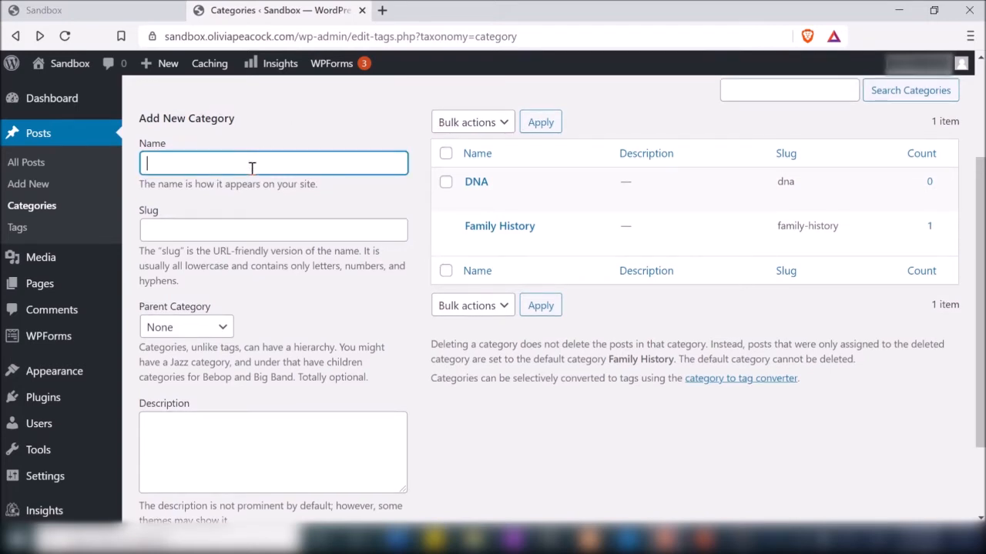
text(Lawrences)
click(216, 228)
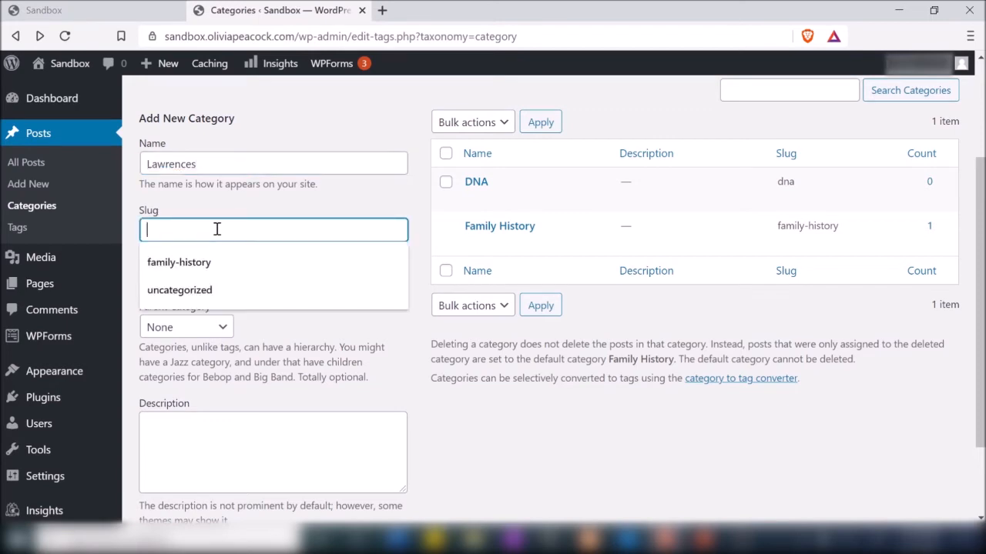
click(337, 342)
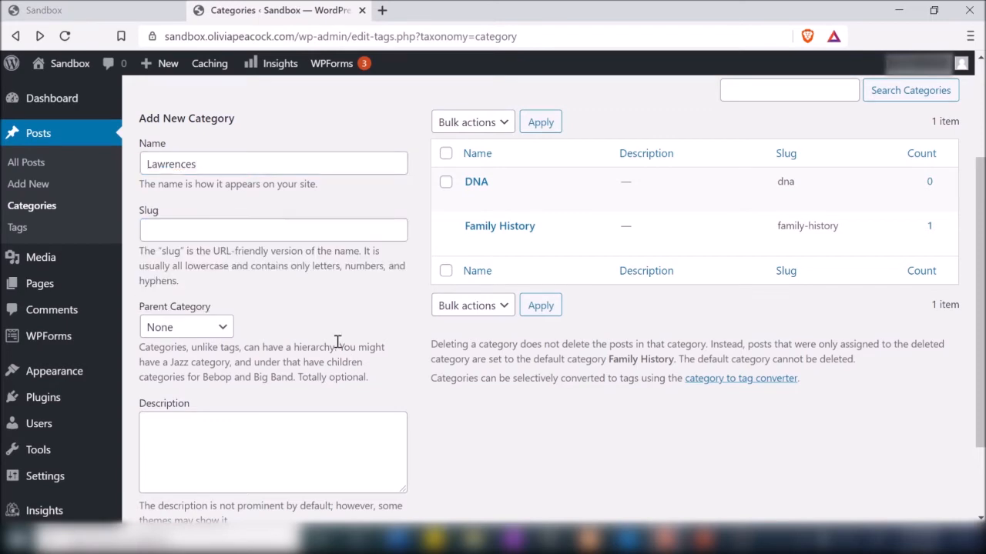
Set Family History as the parent of the Lawrences category and add it.
click(195, 330)
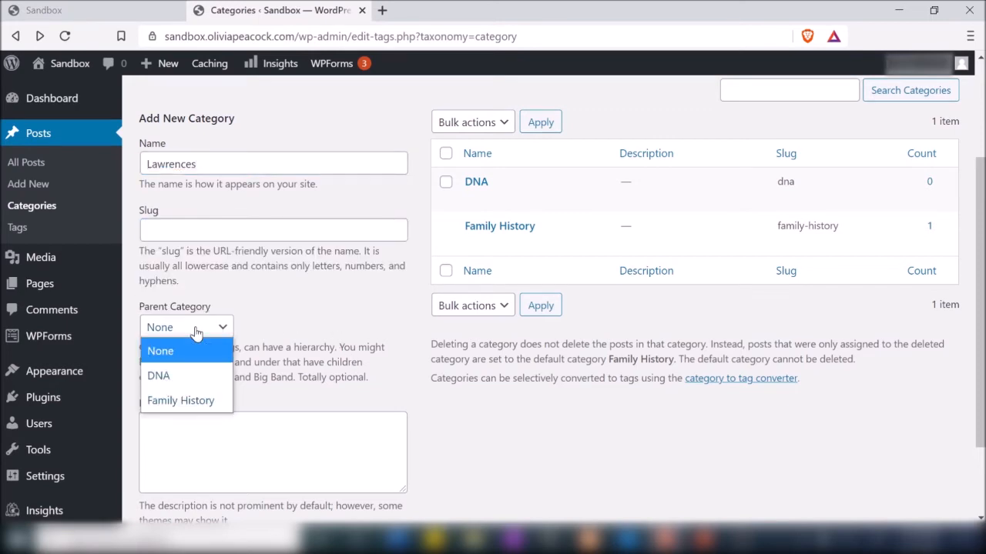
click(195, 401)
scroll(310, 371, down, 2)
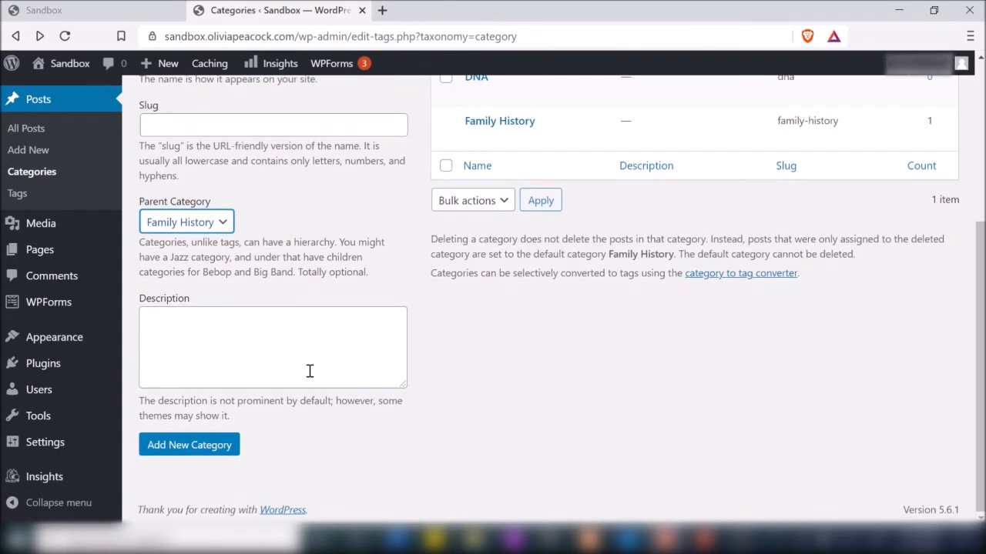
click(209, 451)
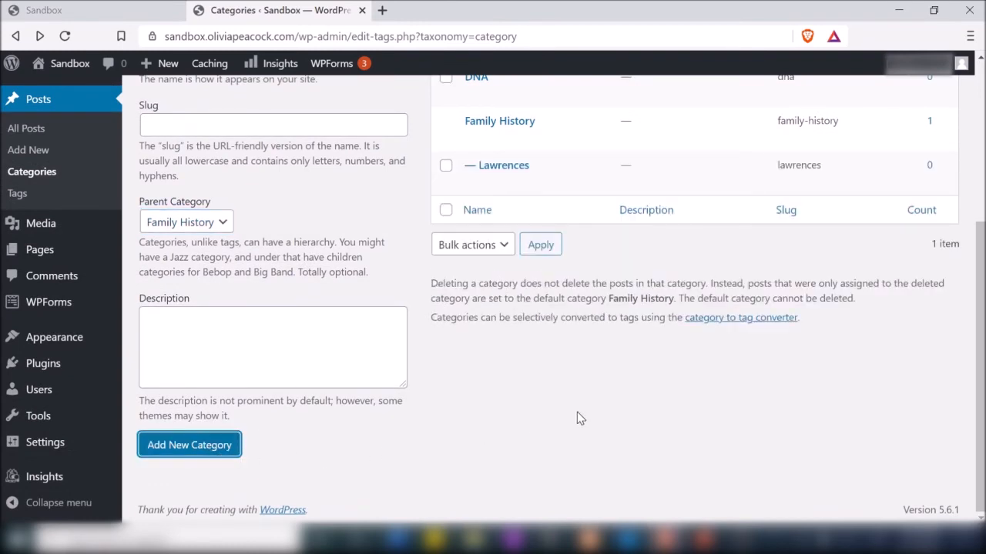
Leave the categories list and start a new blog post.
scroll(577, 414, up, 1)
scroll(580, 419, up, 1)
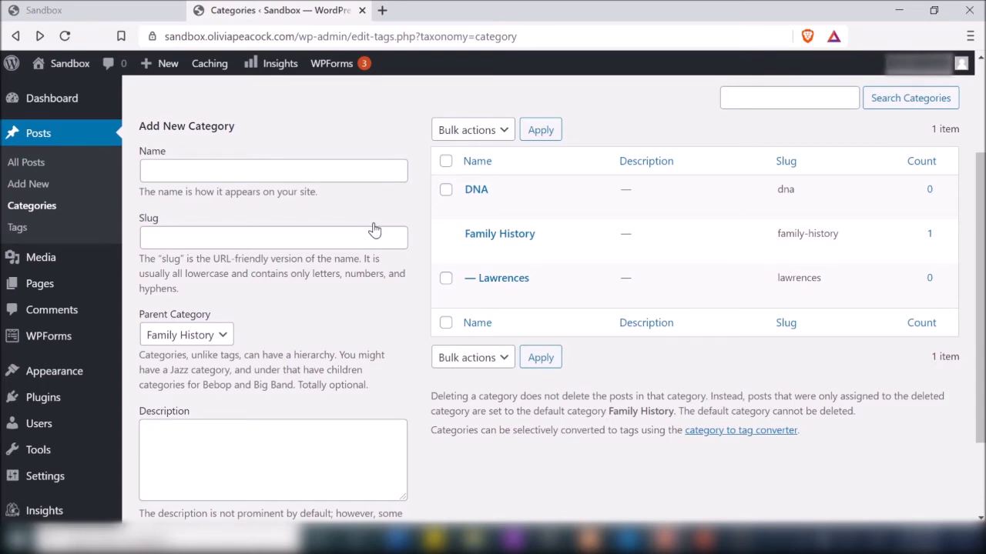
click(30, 185)
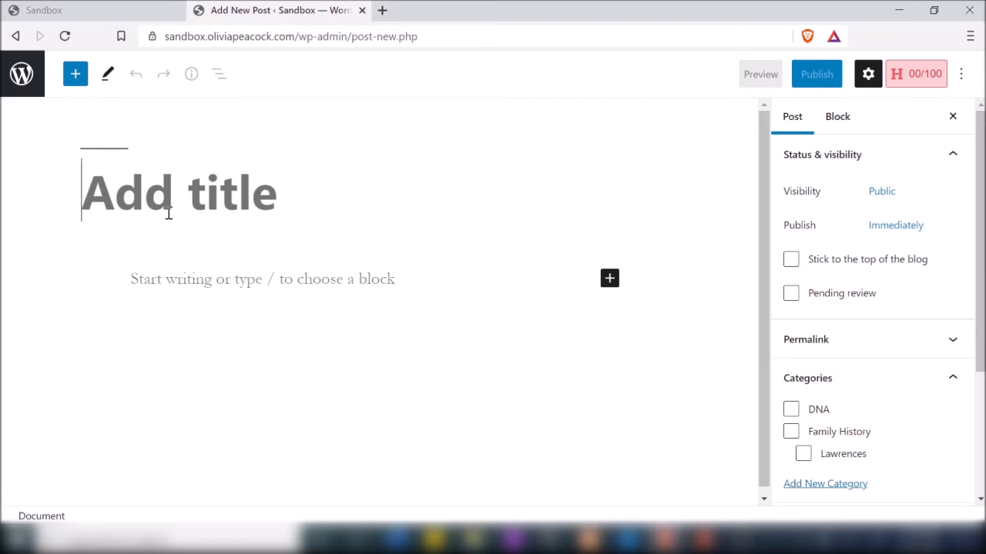
text(F)
key(BackSpace)
text(Blog )
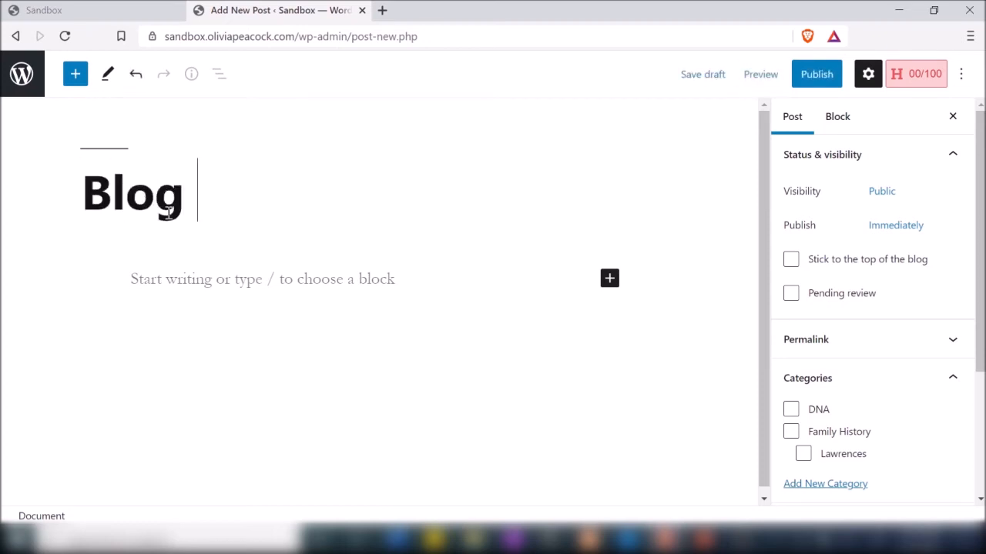
text(Post)
key(BackSpace)
key(BackSpace)
key(BackSpace)
key(BackSpace)
key(BackSpace)
key(BackSpace)
key(BackSpace)
key(BackSpace)
key(BackSpace)
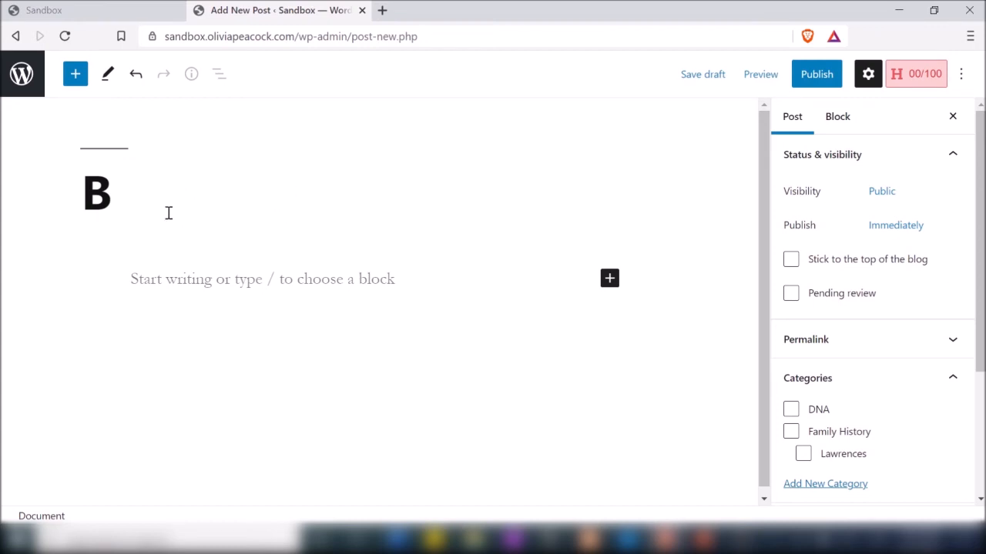
Title the post "Family History Blog Post" and enter "Blah blah blah" as its body paragraph.
text(Family History )
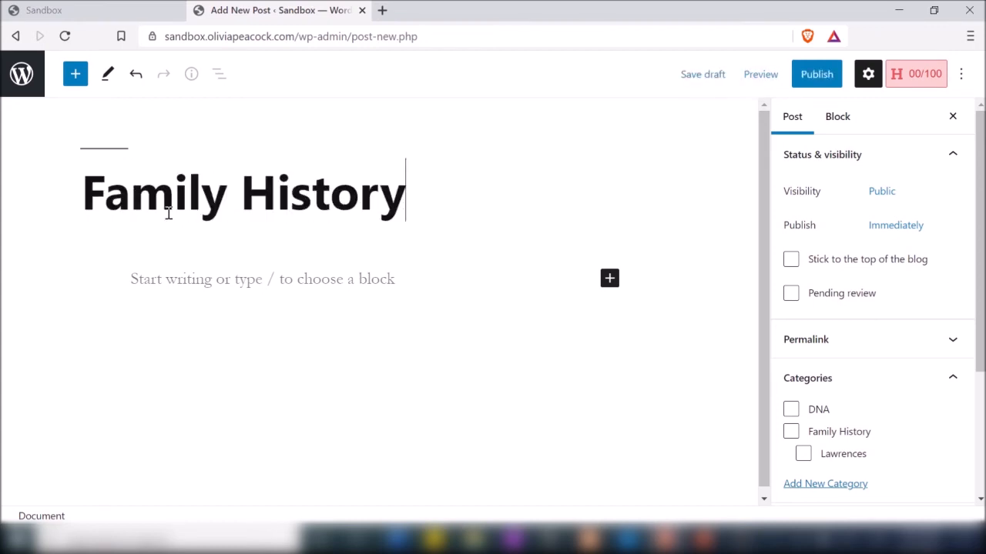
text(Blog Post)
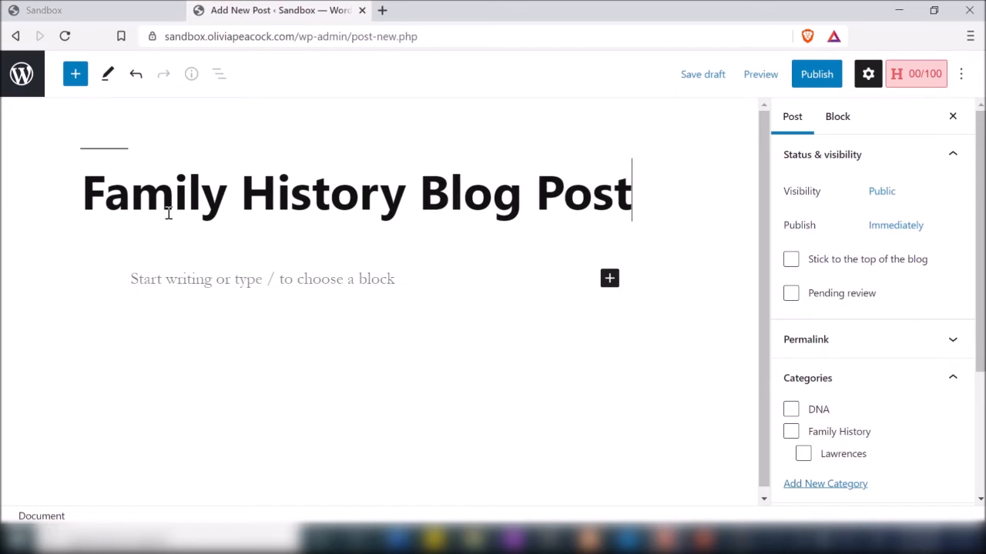
click(295, 277)
text(Bla)
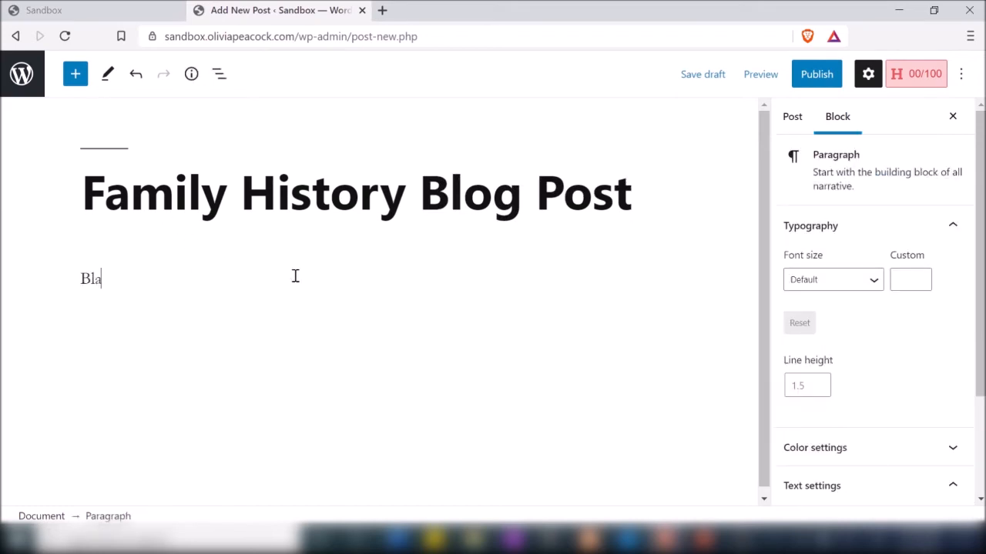
text(h blah blah)
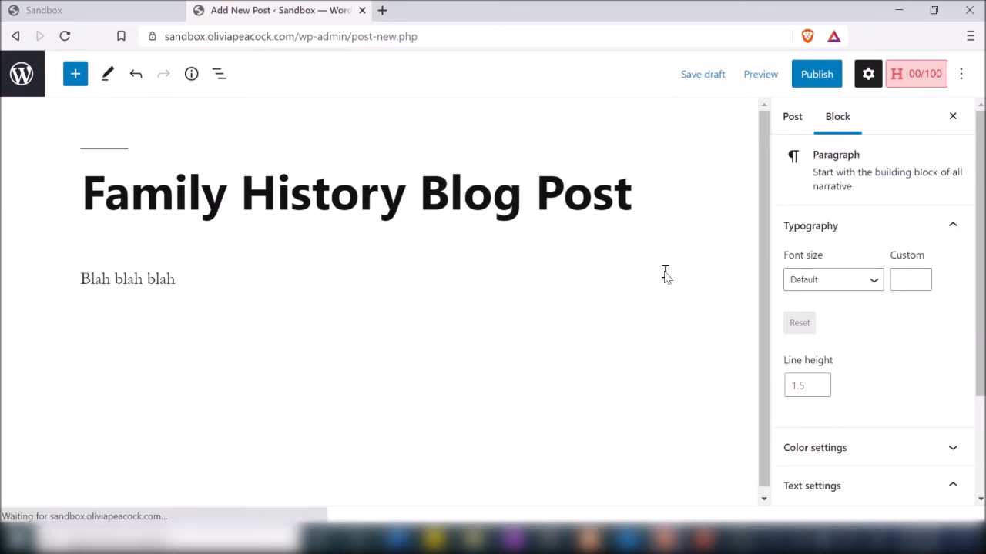
In the post's settings, assign the post to the Family History, DNA and Lawrences categories.
click(801, 127)
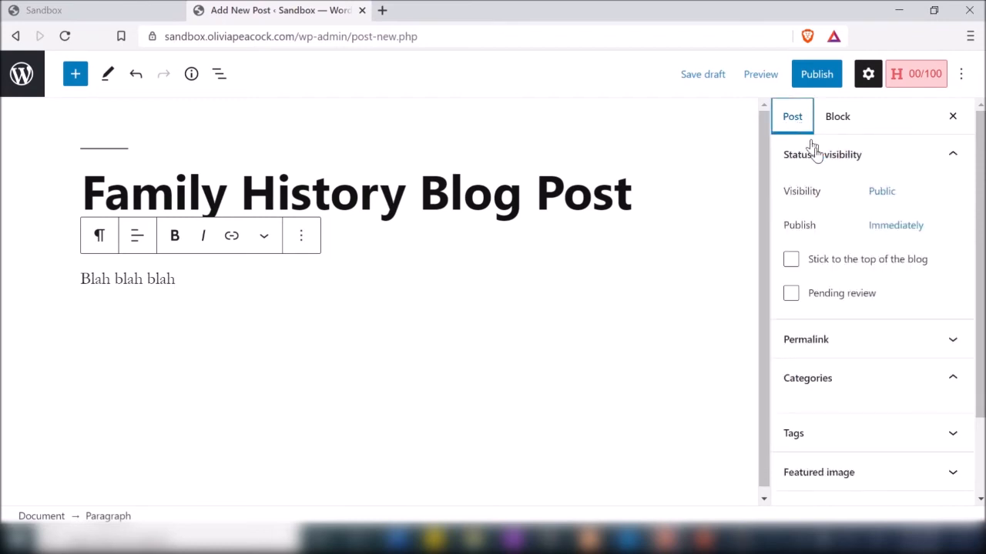
scroll(870, 260, down, 2)
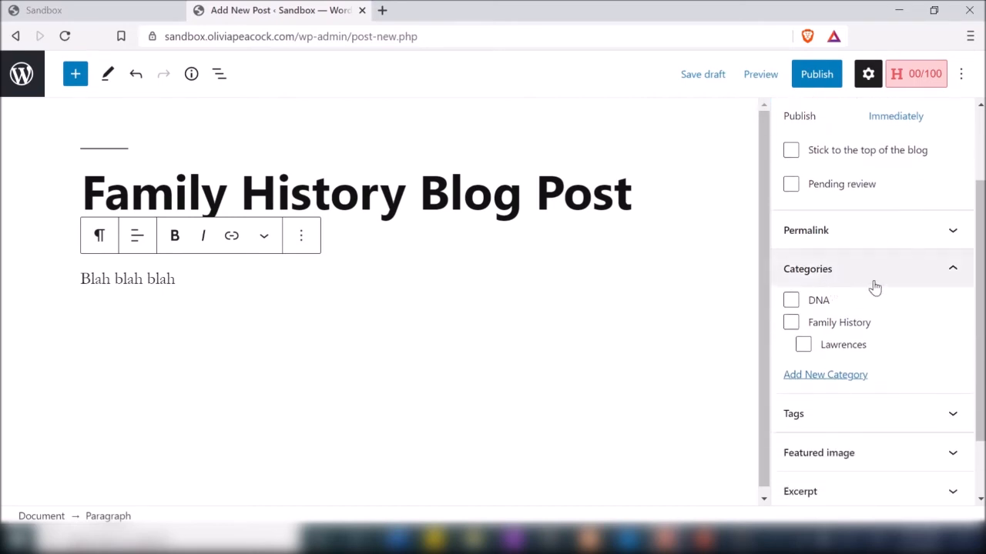
click(952, 271)
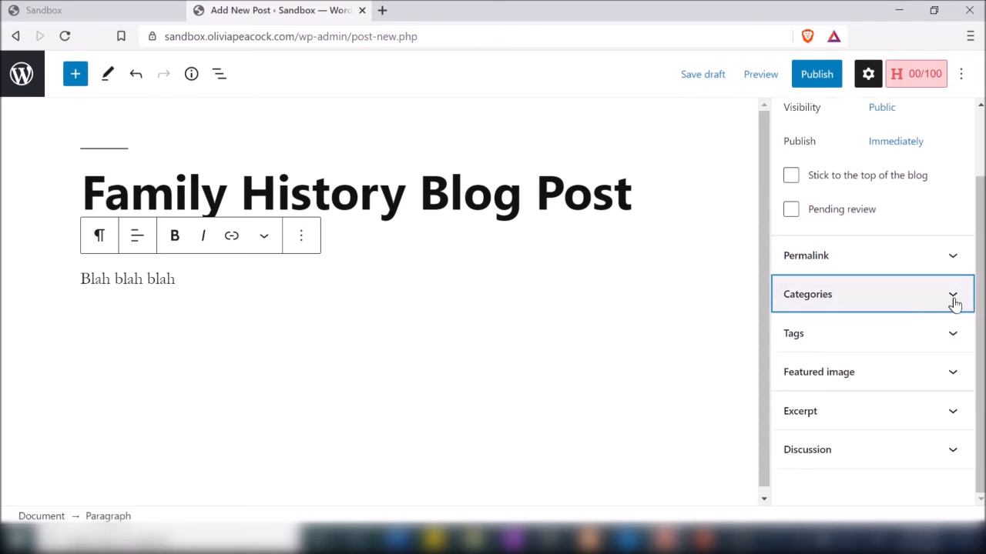
click(955, 304)
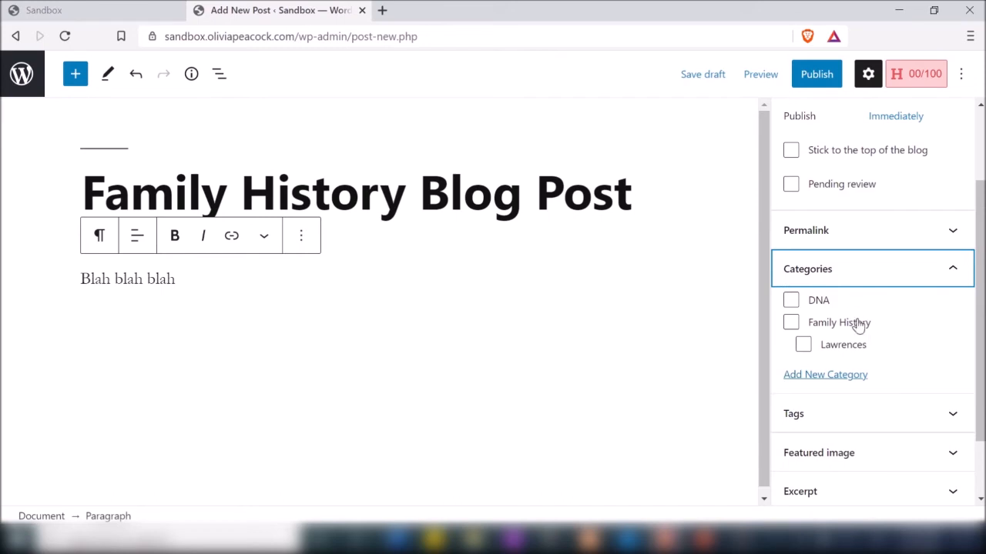
click(793, 326)
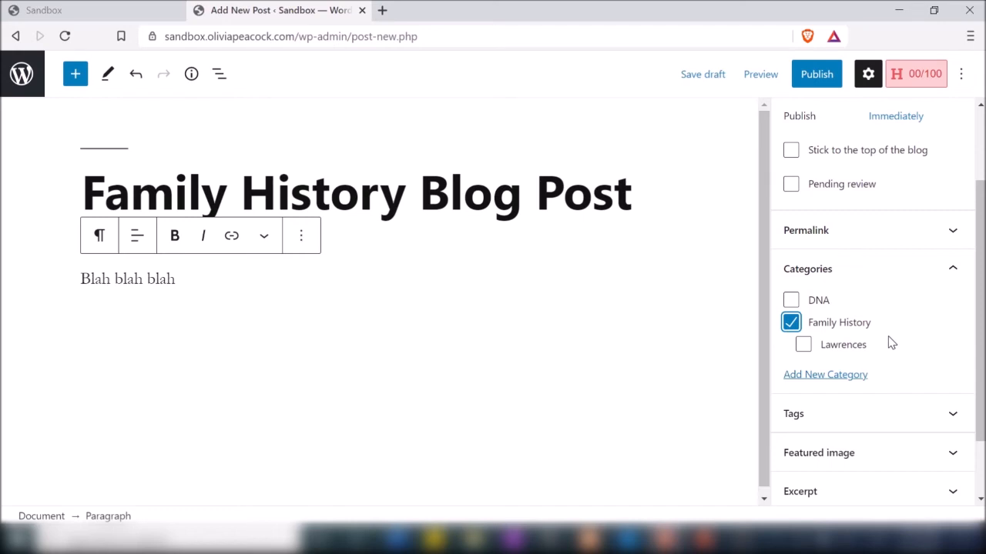
click(791, 299)
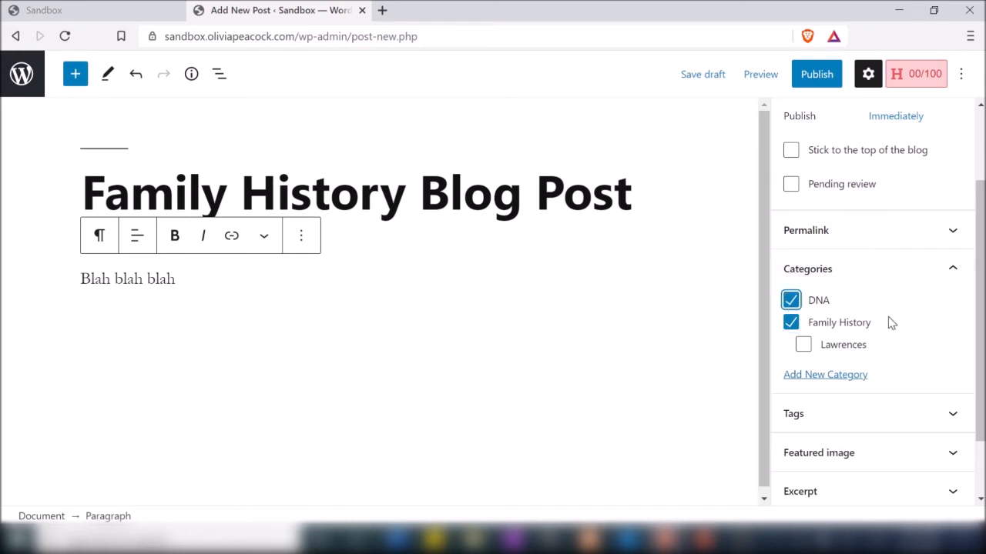
click(803, 345)
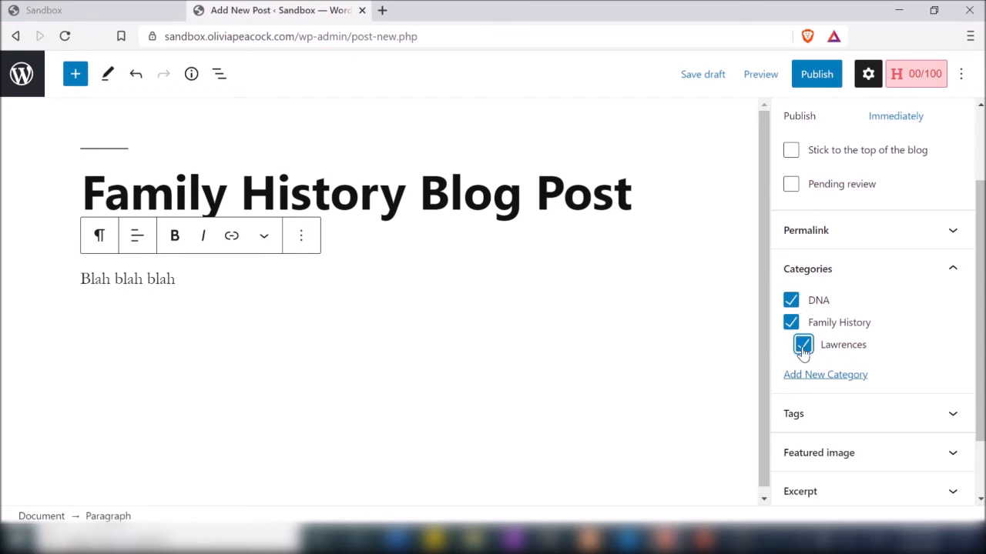
Preview the post in a new tab, check the categories listed beneath it, and return to the editor.
click(763, 77)
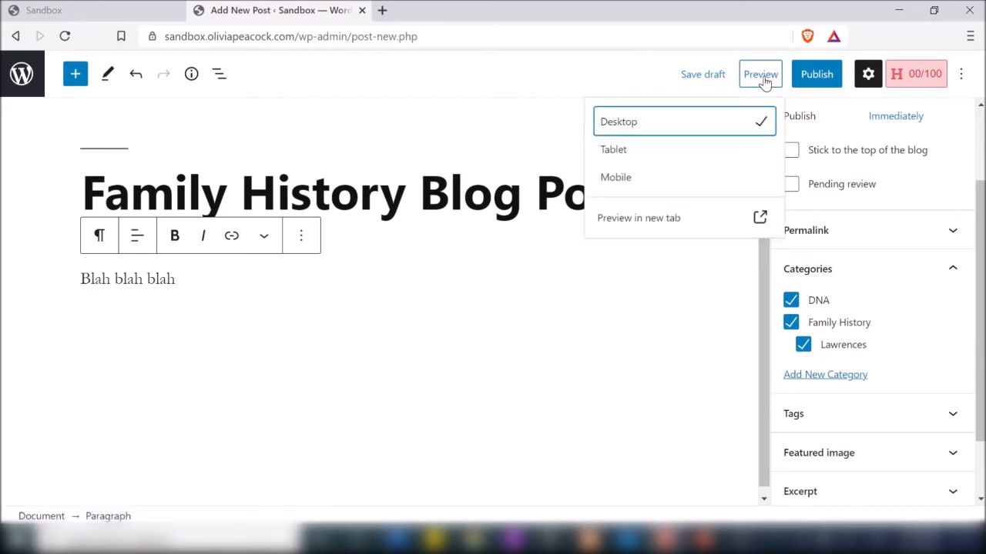
click(649, 220)
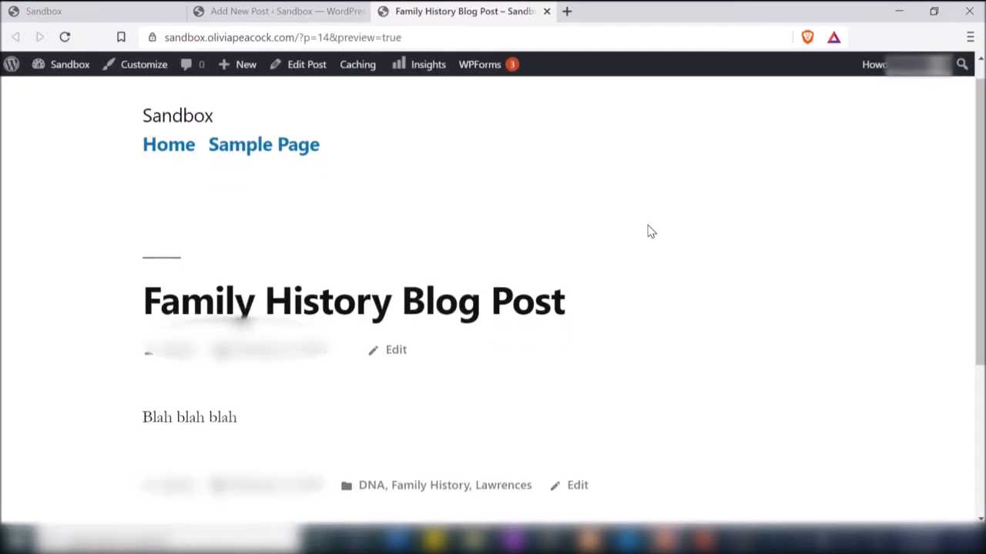
scroll(649, 231, down, 3)
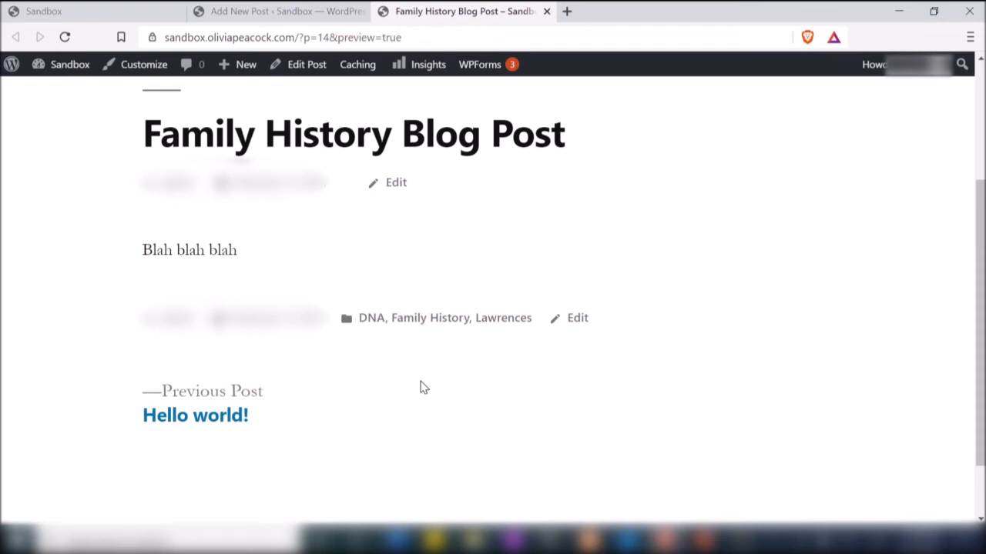
click(547, 12)
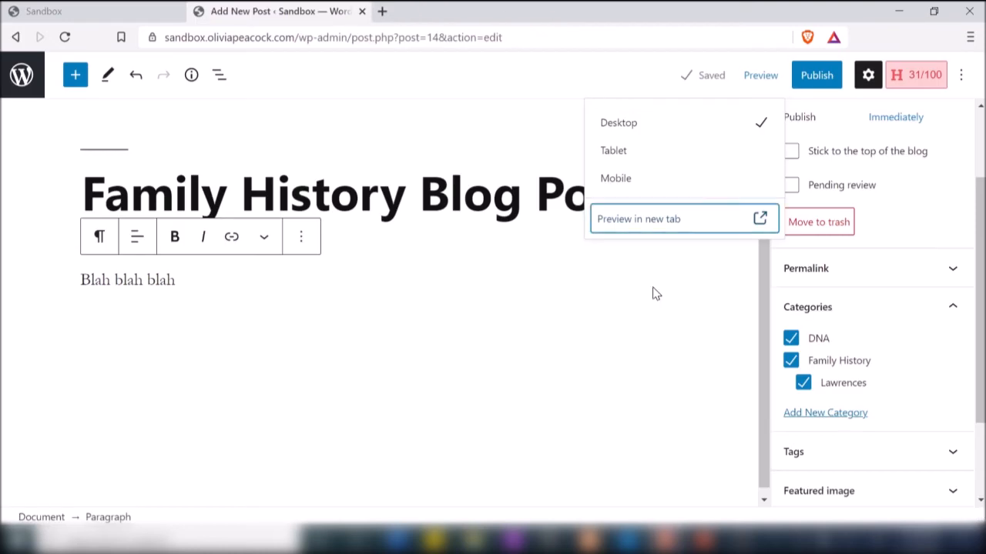
click(907, 202)
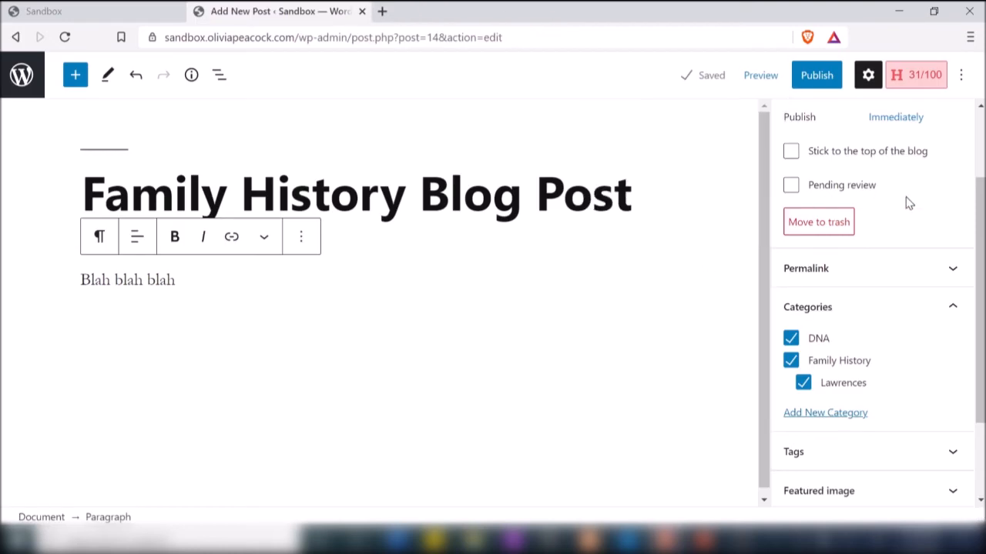
From the post's category settings, add a new category named North Carolina with no parent category.
scroll(931, 298, down, 2)
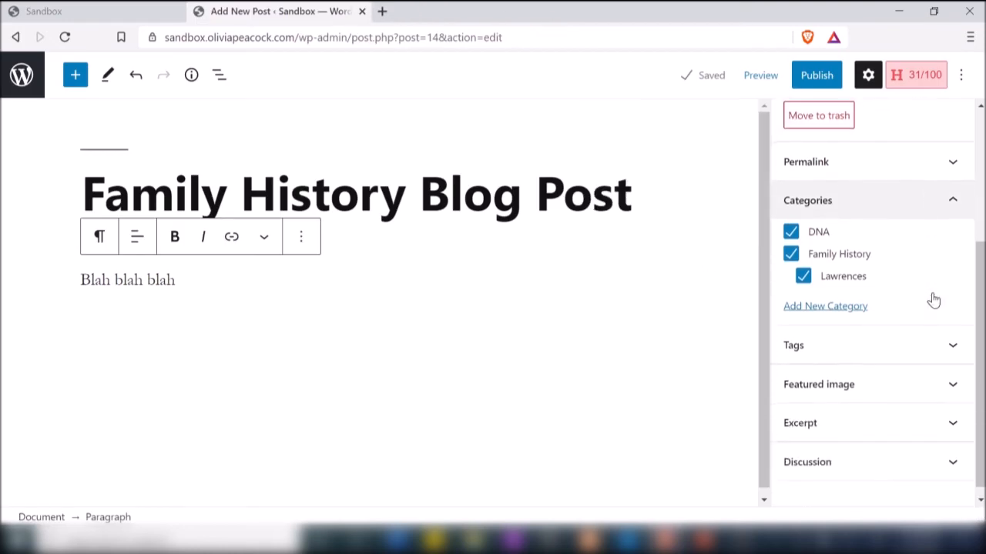
click(837, 314)
click(848, 351)
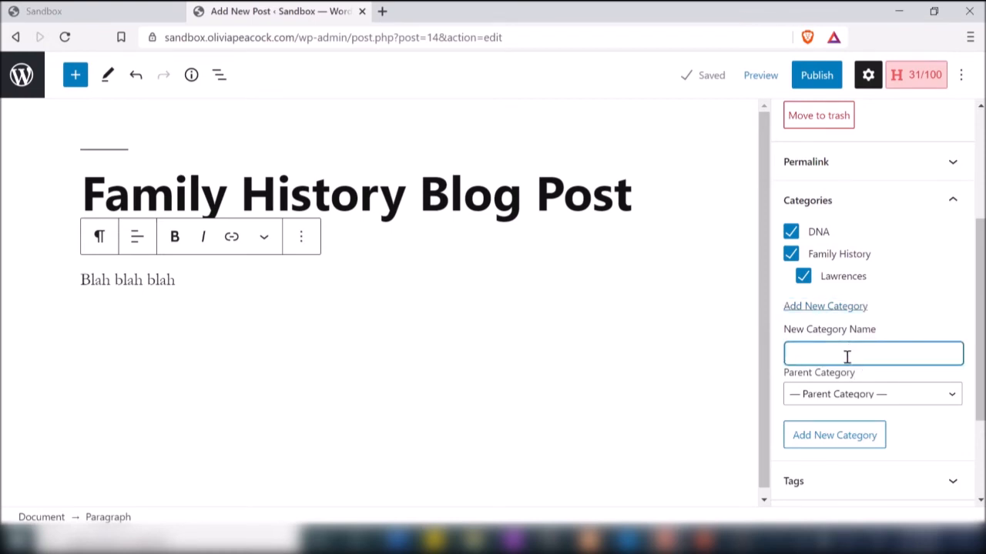
text(North Carolina)
click(888, 400)
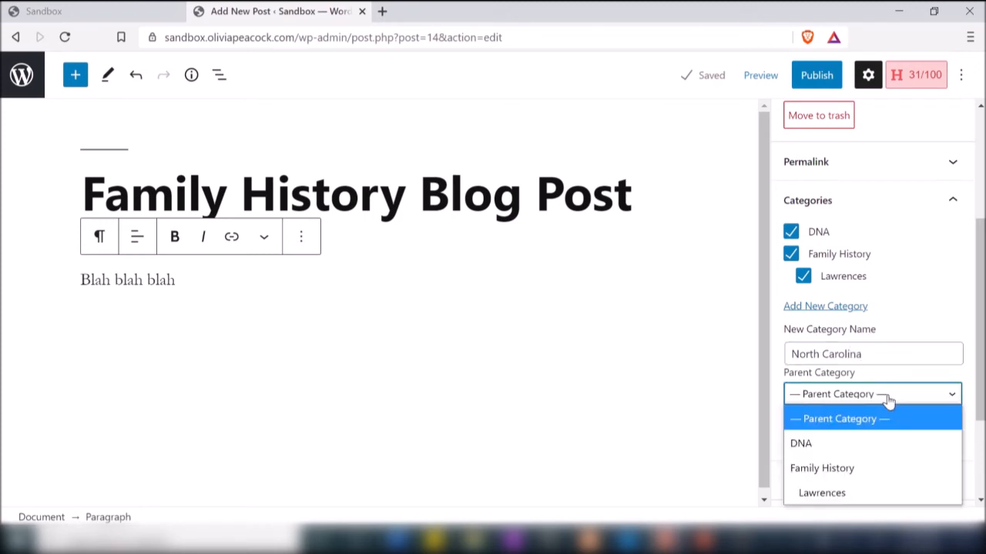
click(937, 256)
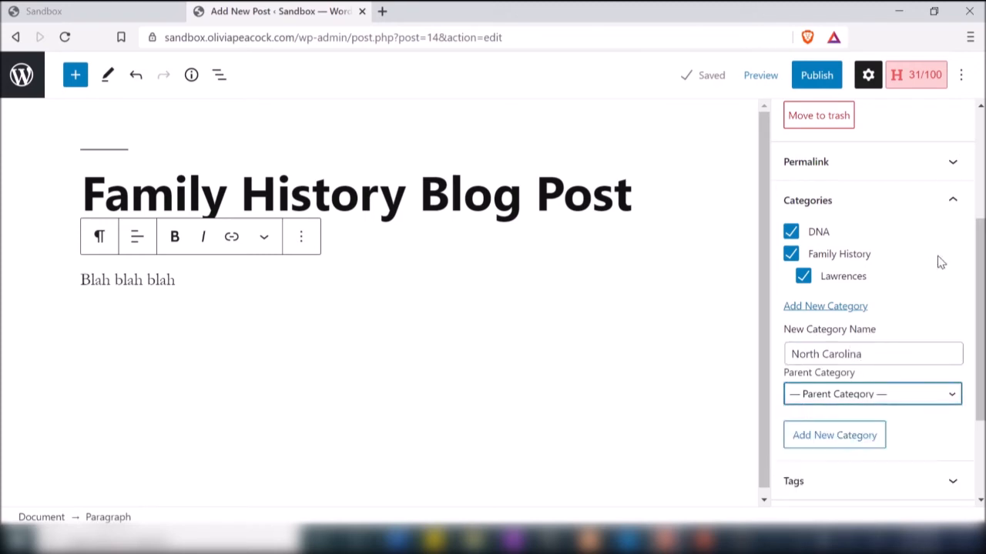
click(850, 447)
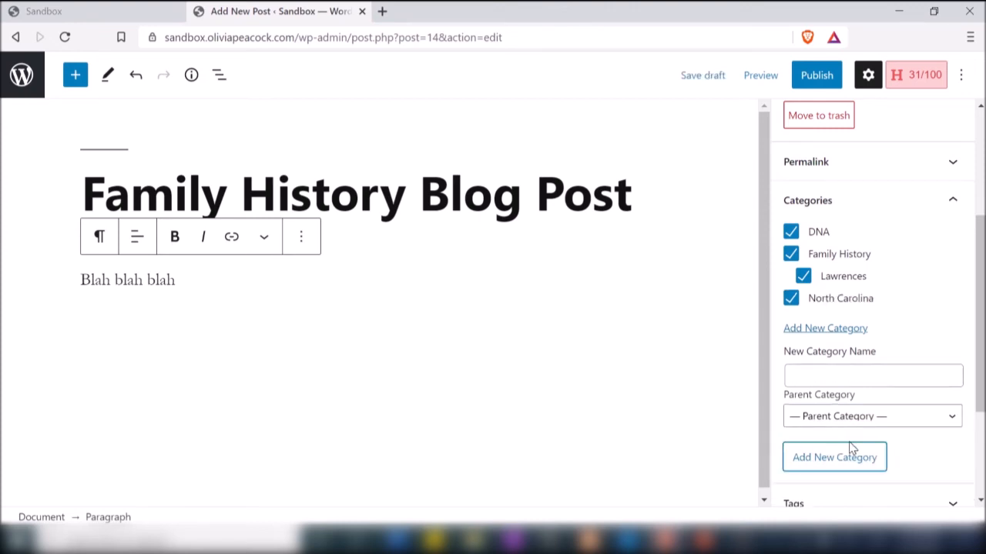
Remove the North Carolina category from the post and publish the post.
click(792, 301)
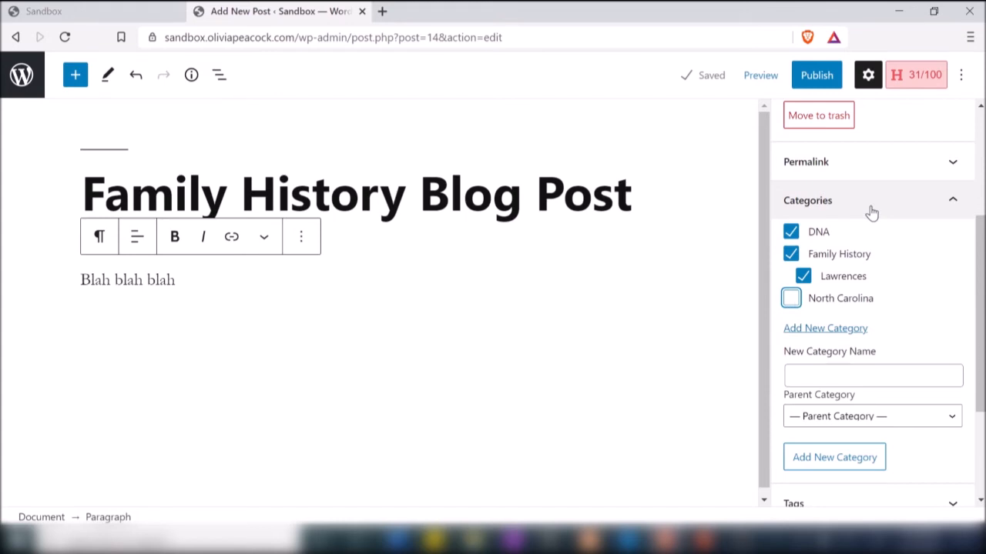
click(816, 76)
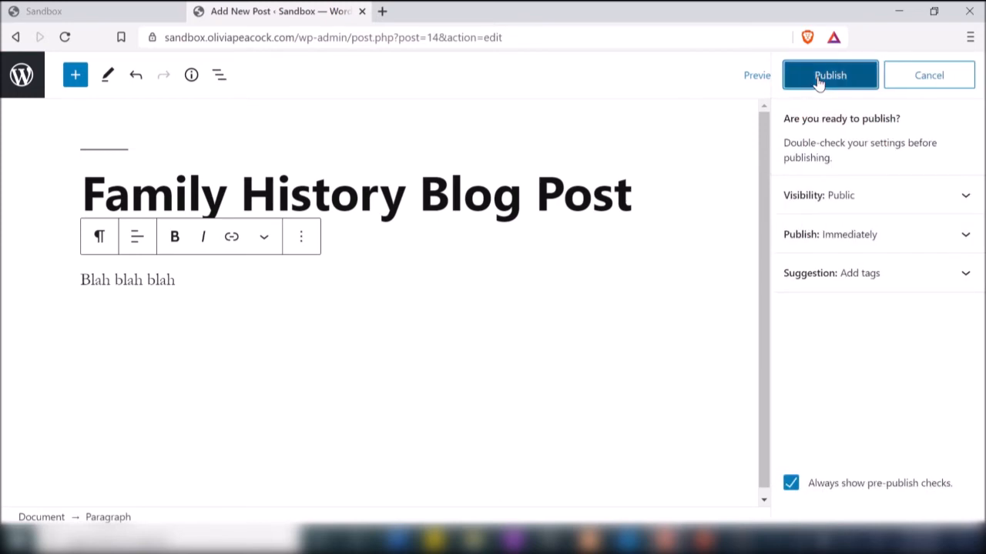
click(818, 79)
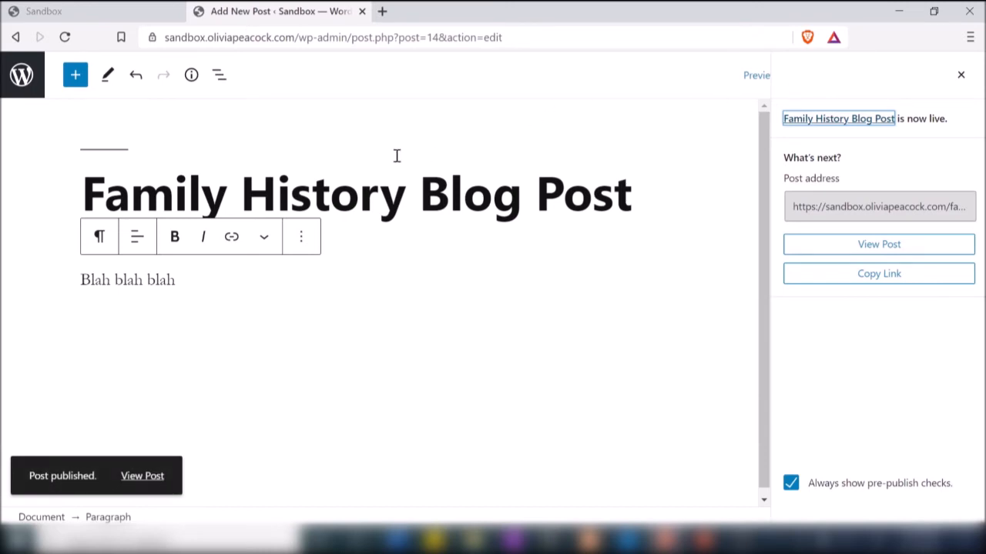
Leave the editor for the site's tag management page and add a tag named Franklin, with slug and description blank.
click(21, 77)
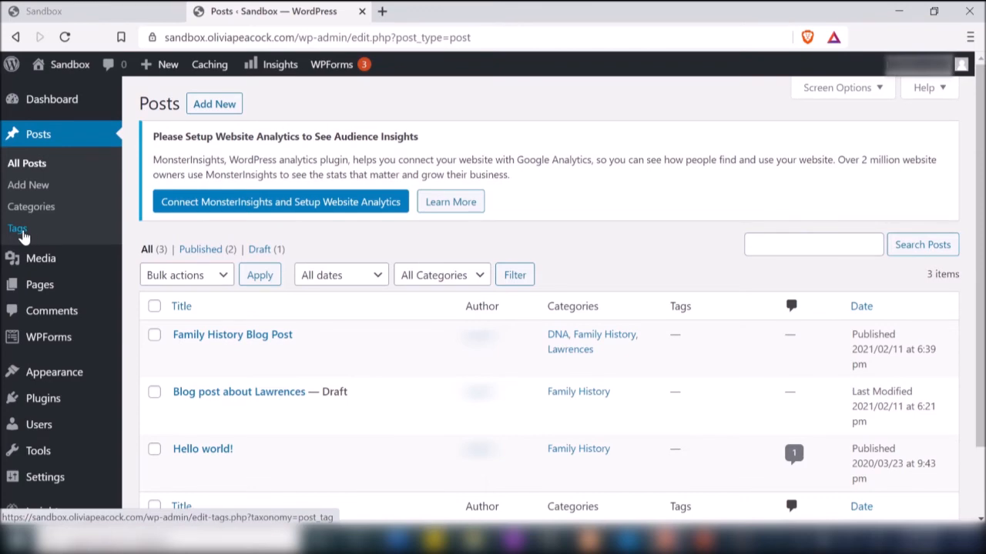
click(17, 229)
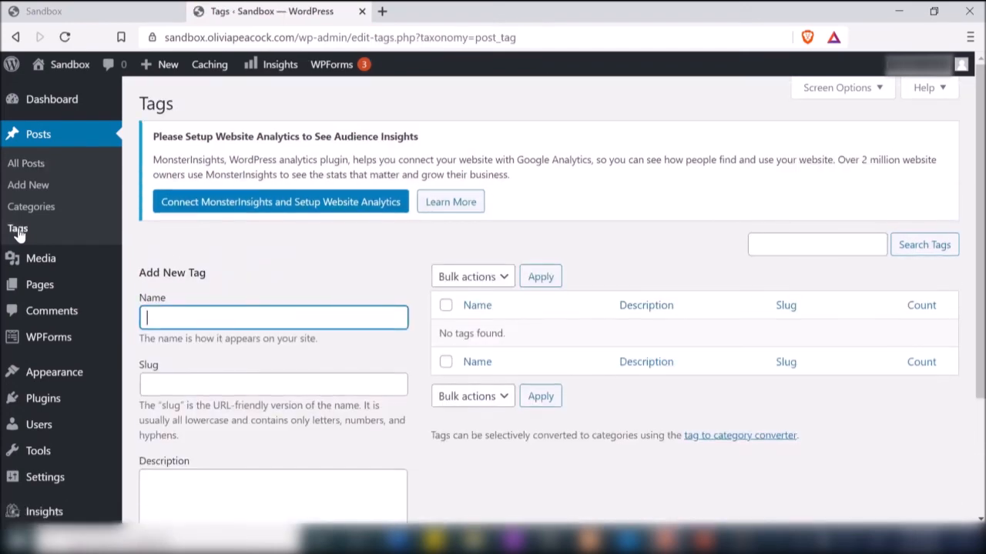
scroll(362, 276, down, 1)
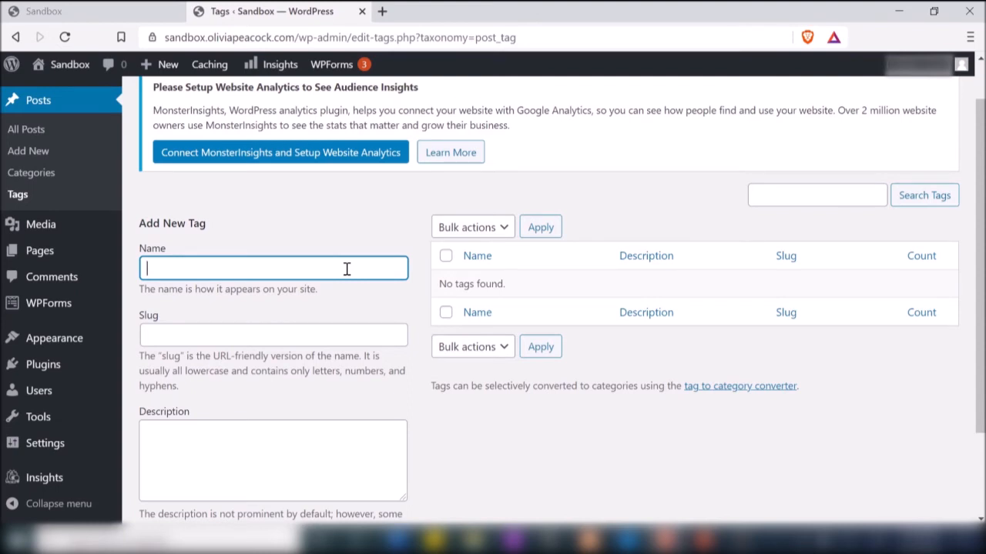
text(Franklin)
click(339, 333)
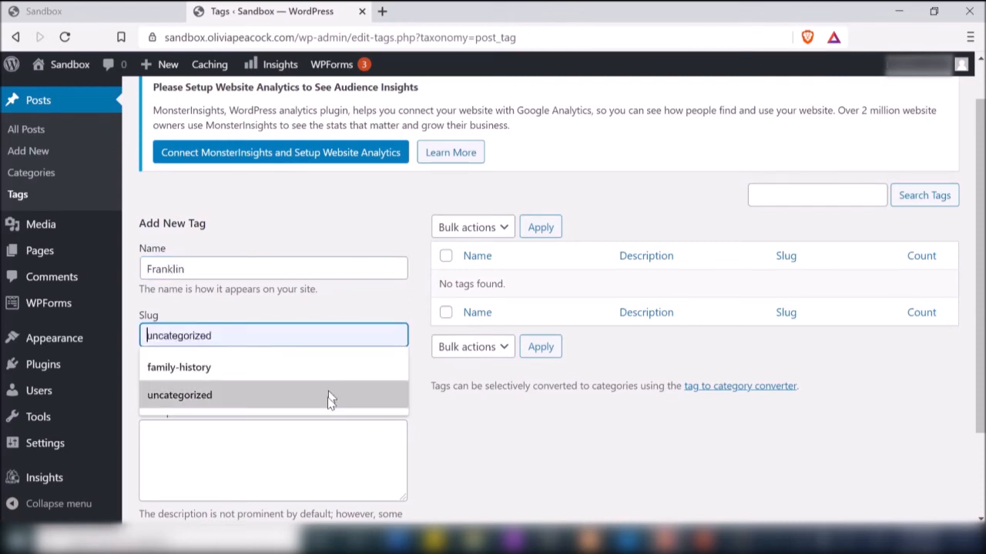
click(446, 429)
scroll(445, 429, down, 2)
click(279, 364)
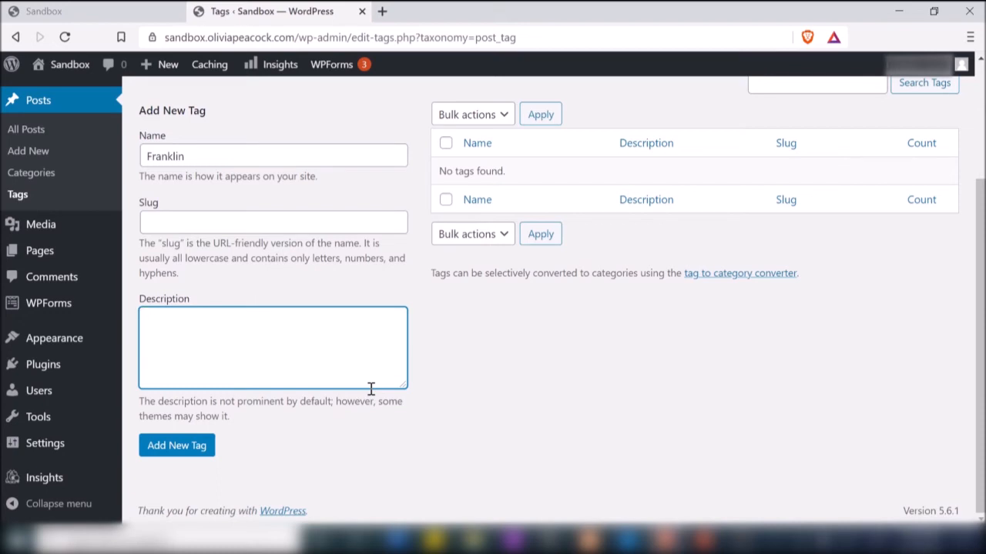
click(188, 450)
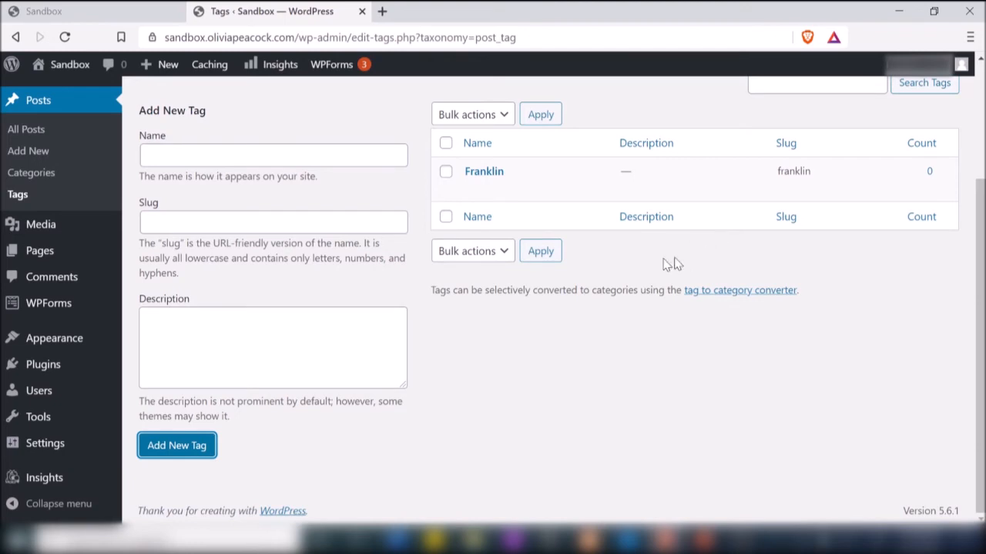
Add a second tag named Midwife, leaving its slug and description blank.
click(319, 156)
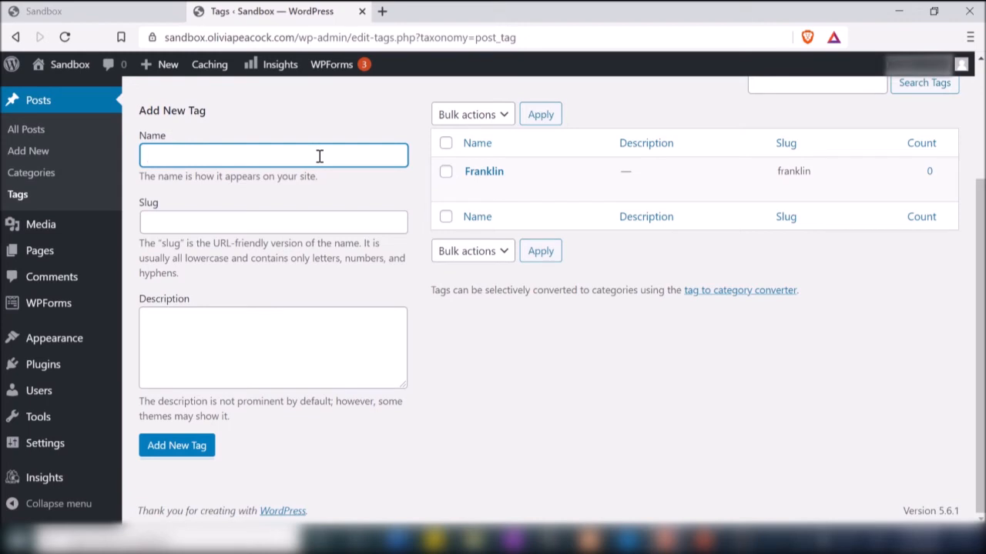
text(Midwives)
key(BackSpace)
key(BackSpace)
key(BackSpace)
text(fe)
click(242, 221)
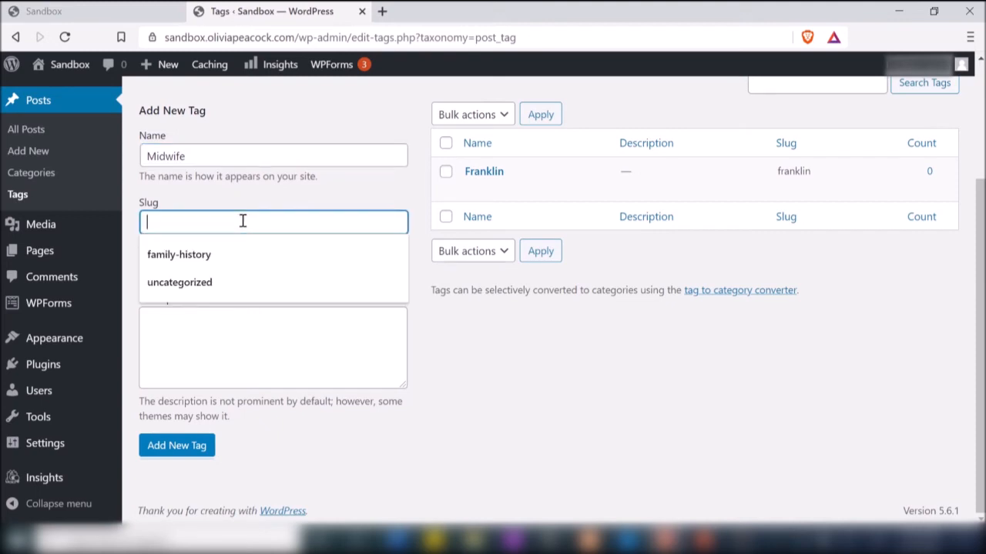
click(197, 445)
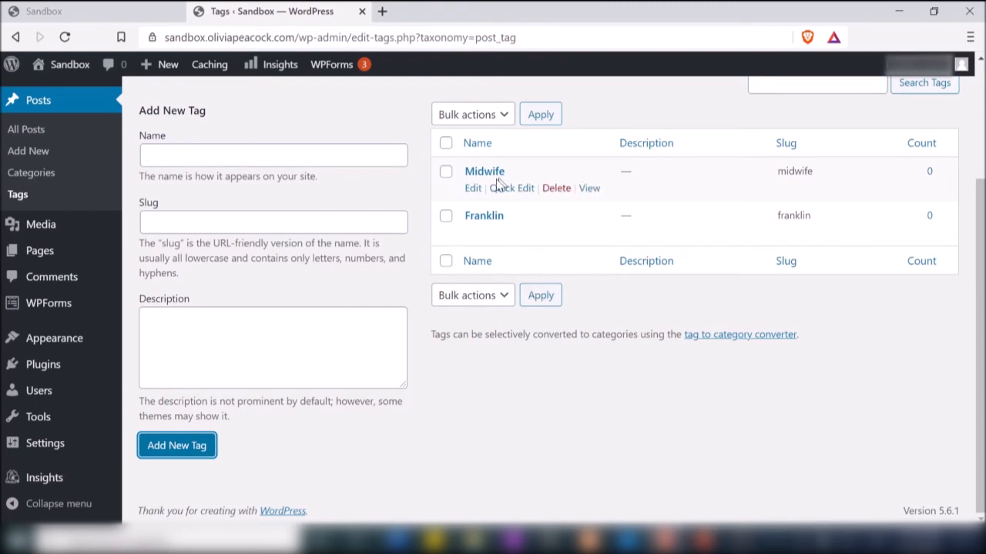
Return to the list of all posts and open Family History Blog Post for editing.
scroll(681, 327, up, 1)
scroll(680, 326, up, 1)
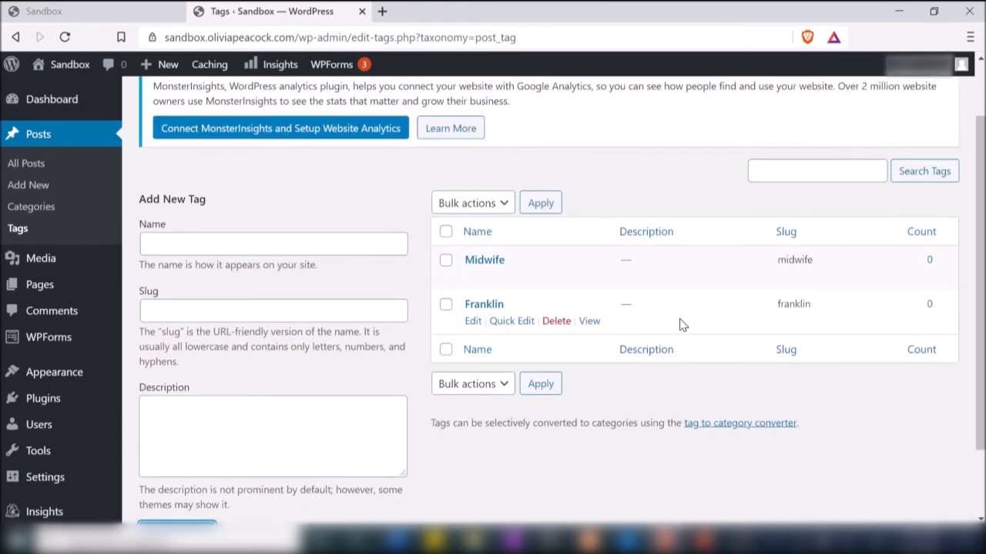
click(26, 163)
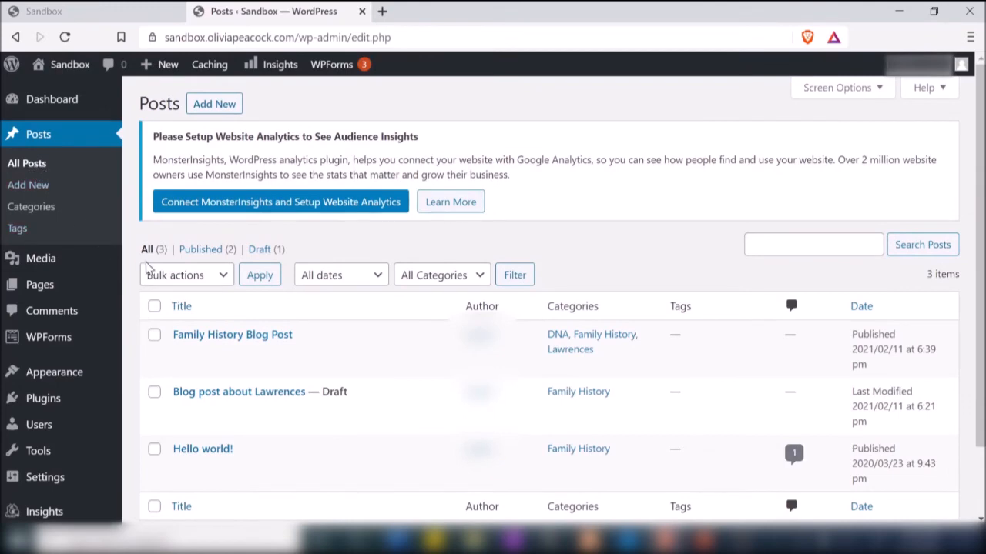
mouse_move(178, 362)
click(181, 355)
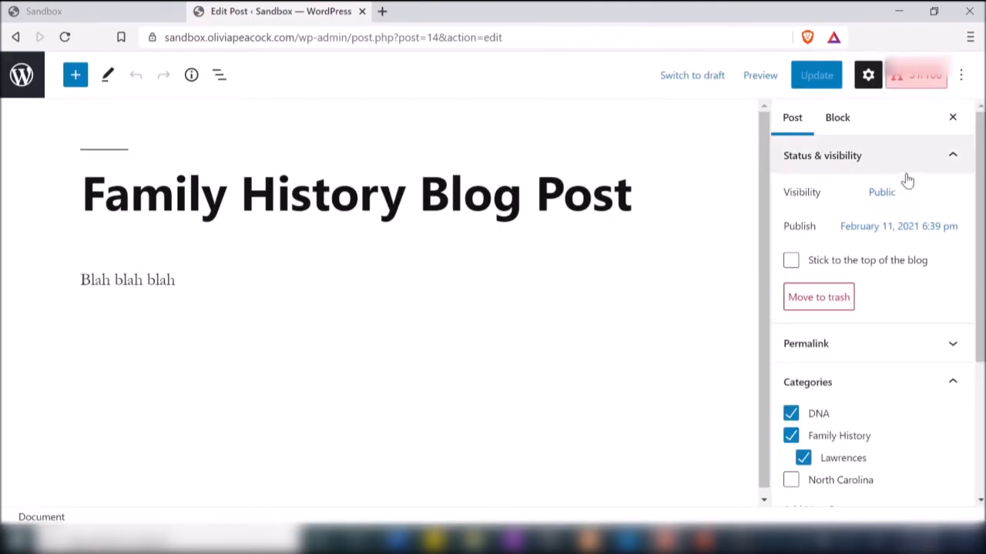
In the post's settings, assign the existing Midwife tag and add a new Hunting tag.
scroll(915, 235, down, 3)
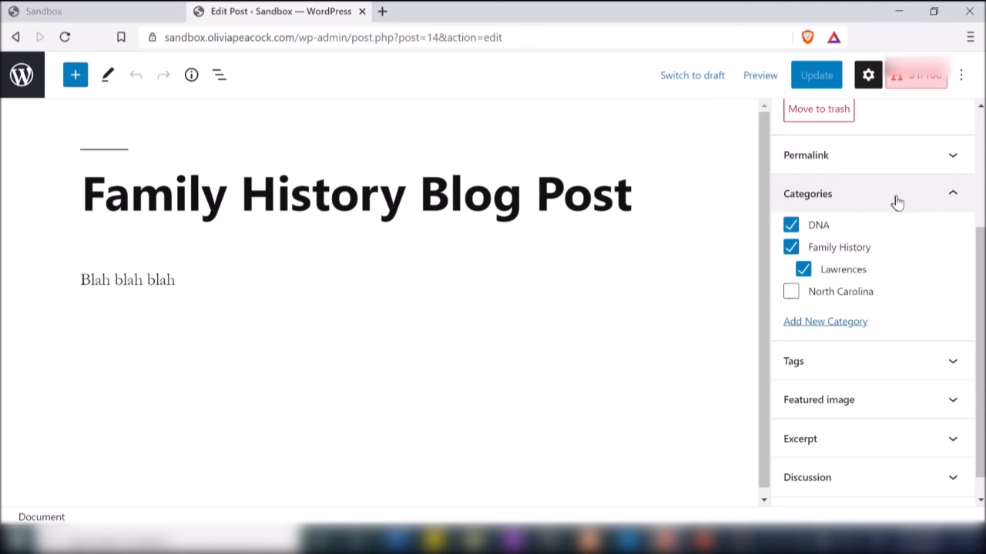
click(954, 199)
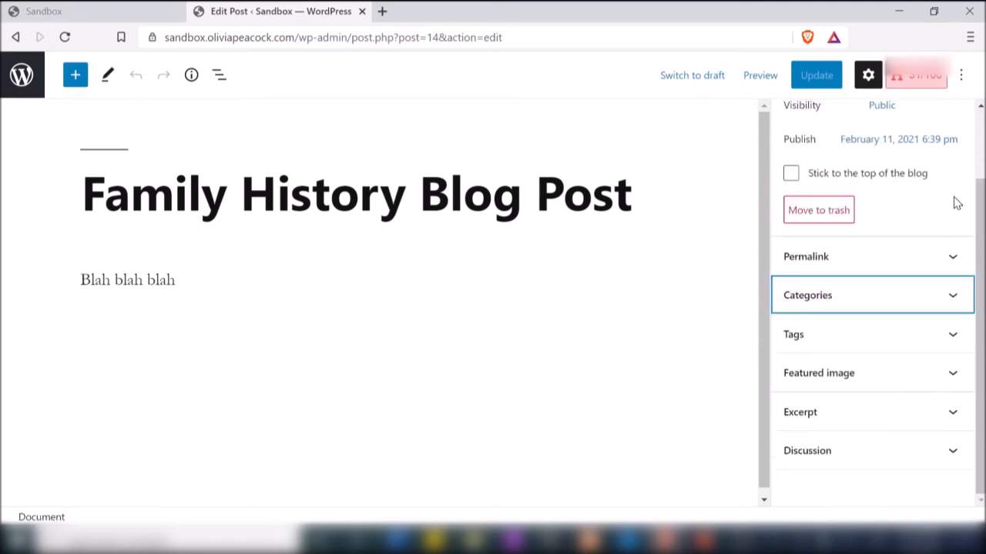
click(951, 337)
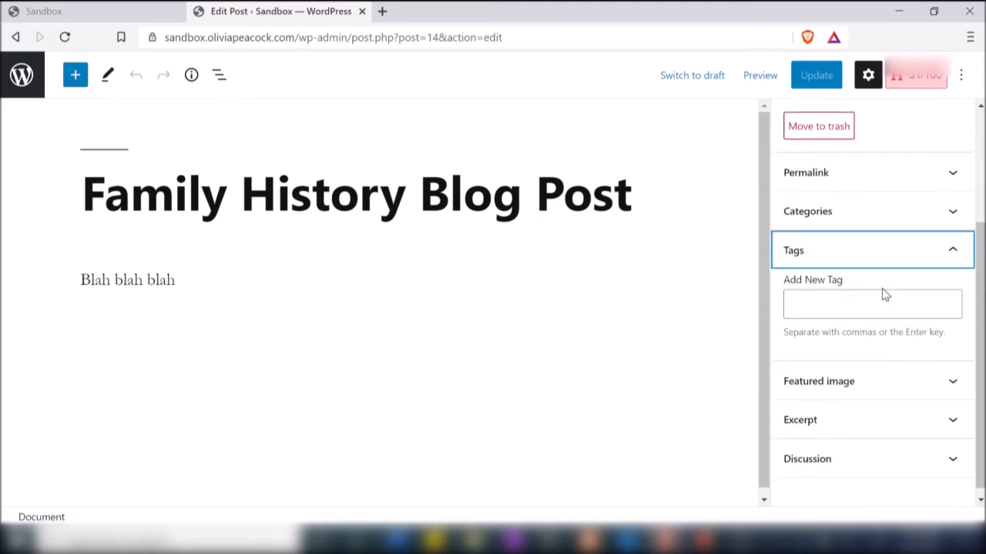
click(858, 305)
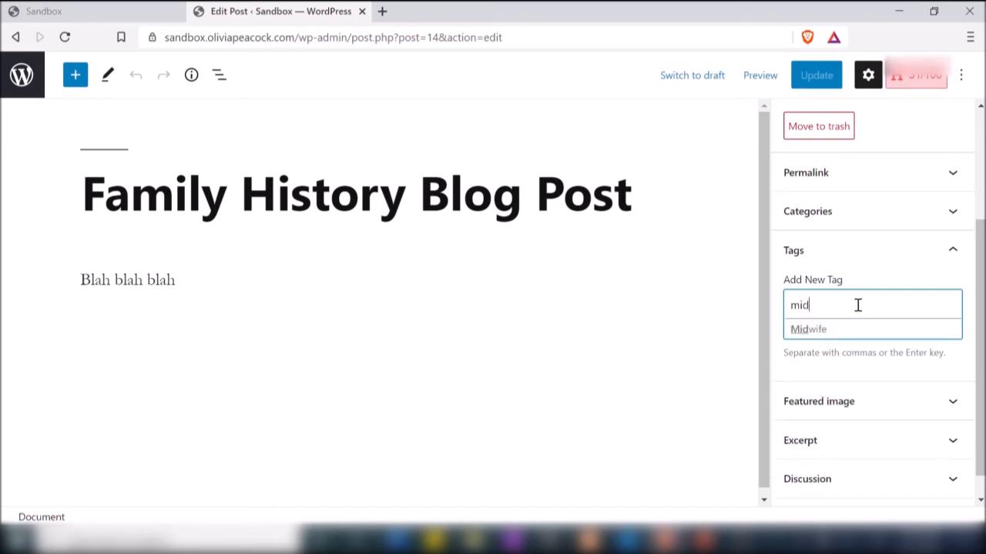
click(823, 331)
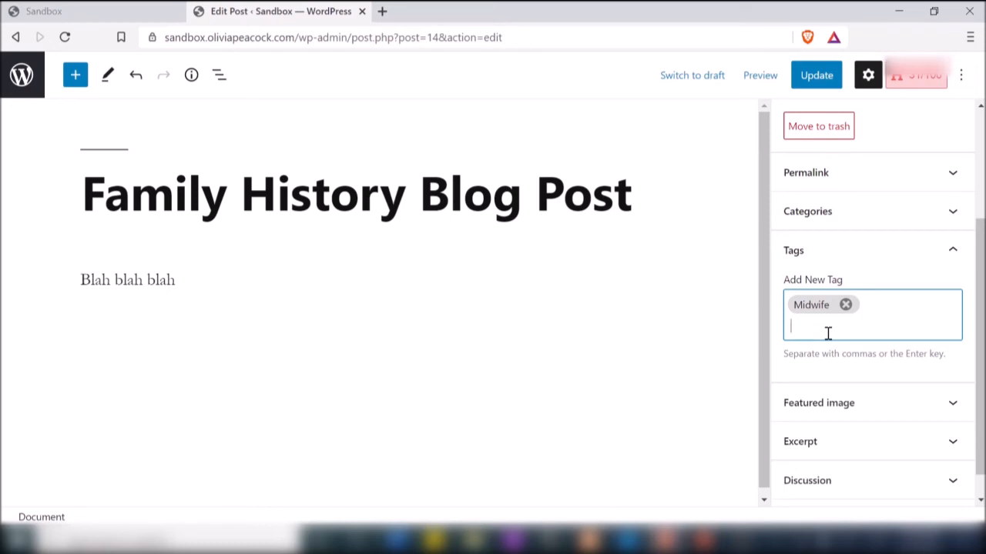
text(Hunting)
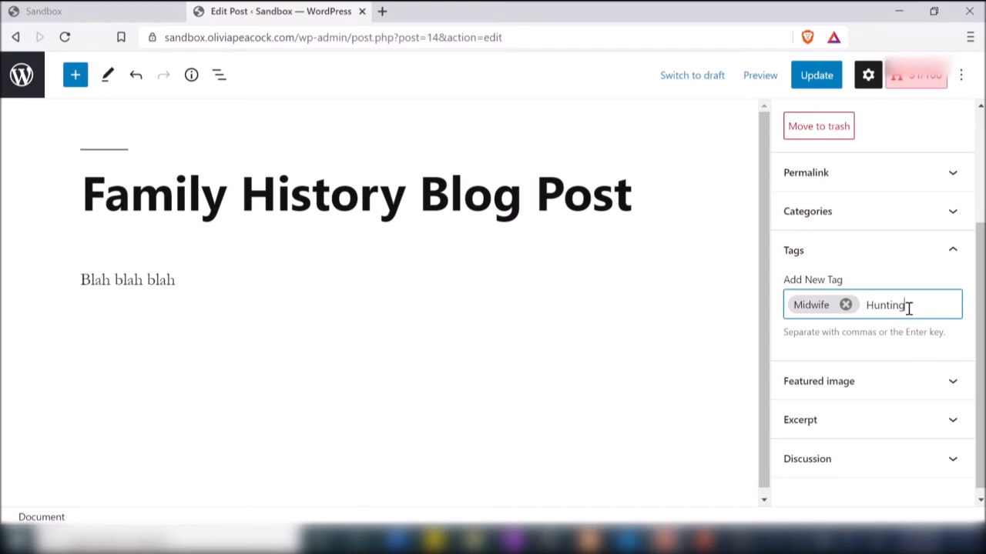
key(Return)
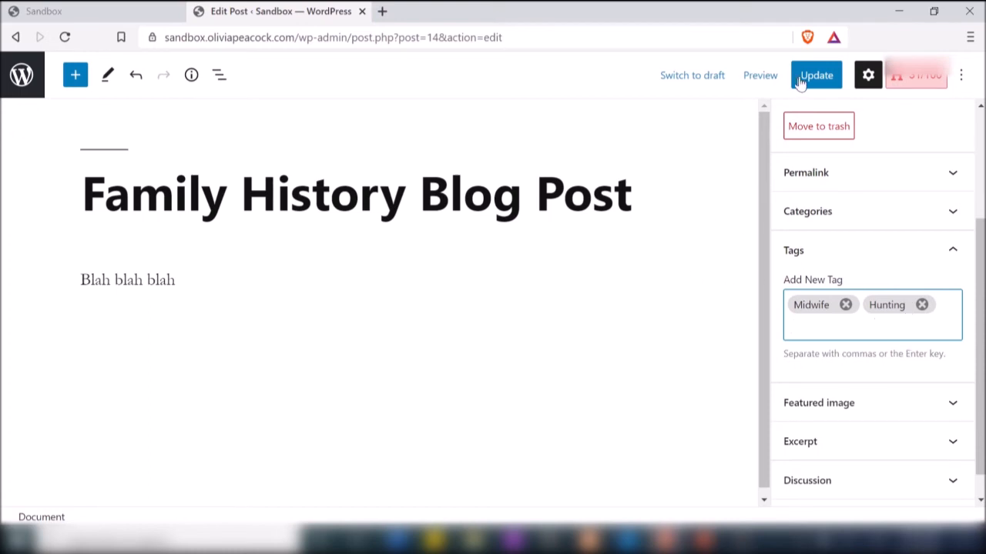
Update the post and view it on the live site to check the tags beneath it.
click(821, 87)
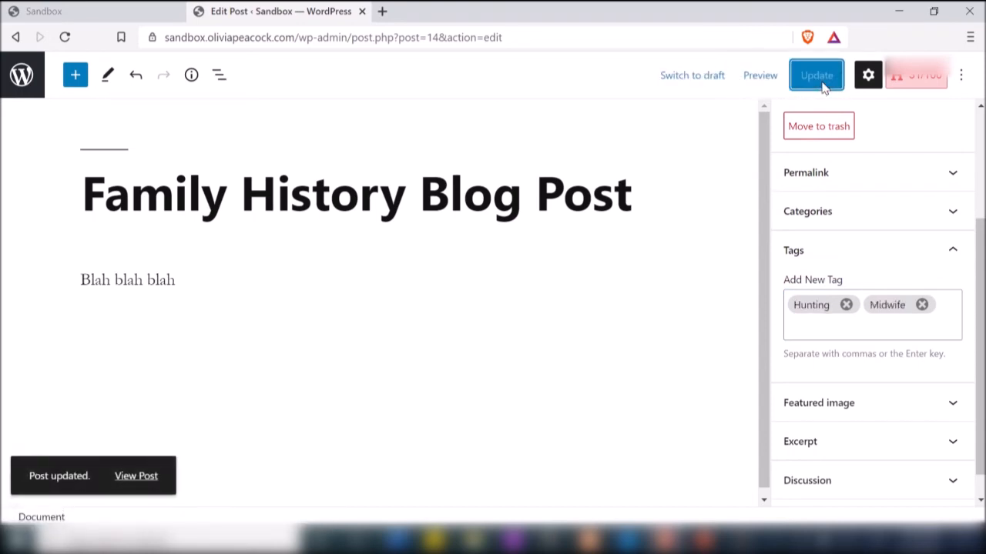
click(135, 477)
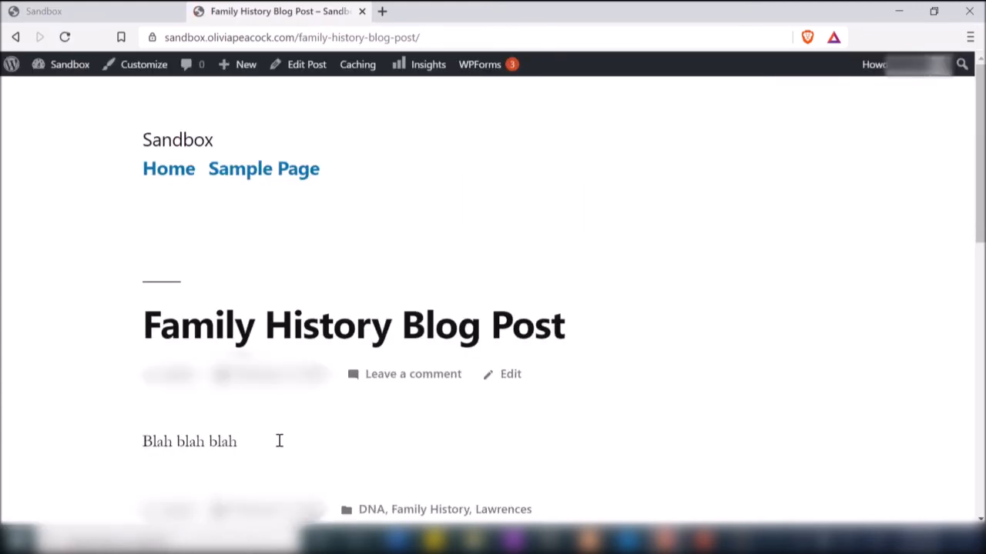
scroll(280, 441, down, 2)
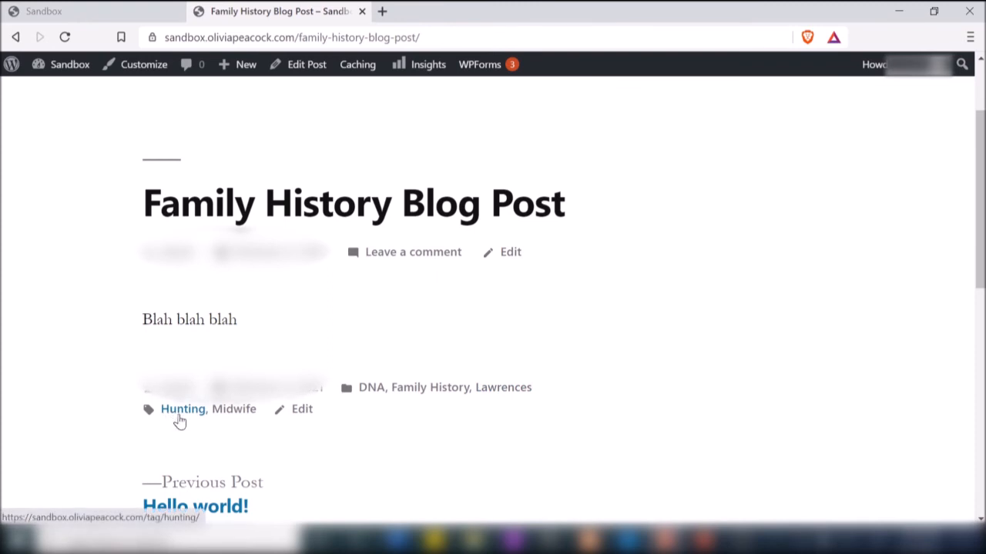
Return to the dashboard, open the list of post tags and show the posts that use the Hunting tag.
scroll(329, 304, up, 3)
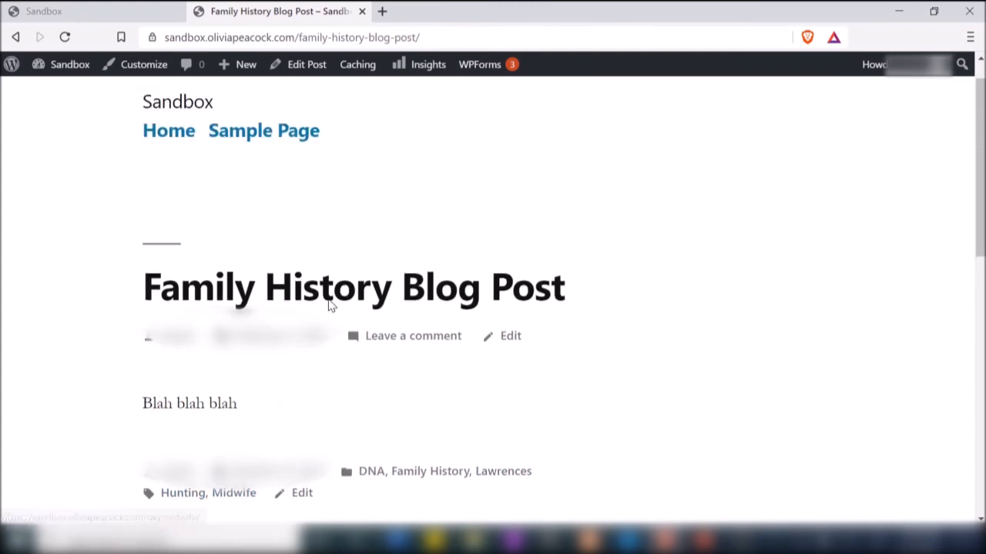
click(15, 37)
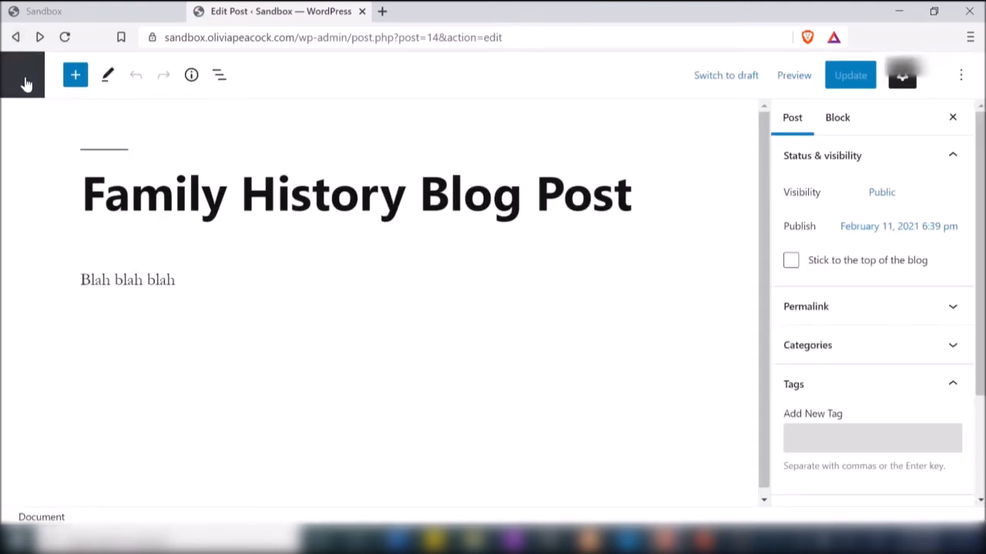
click(25, 83)
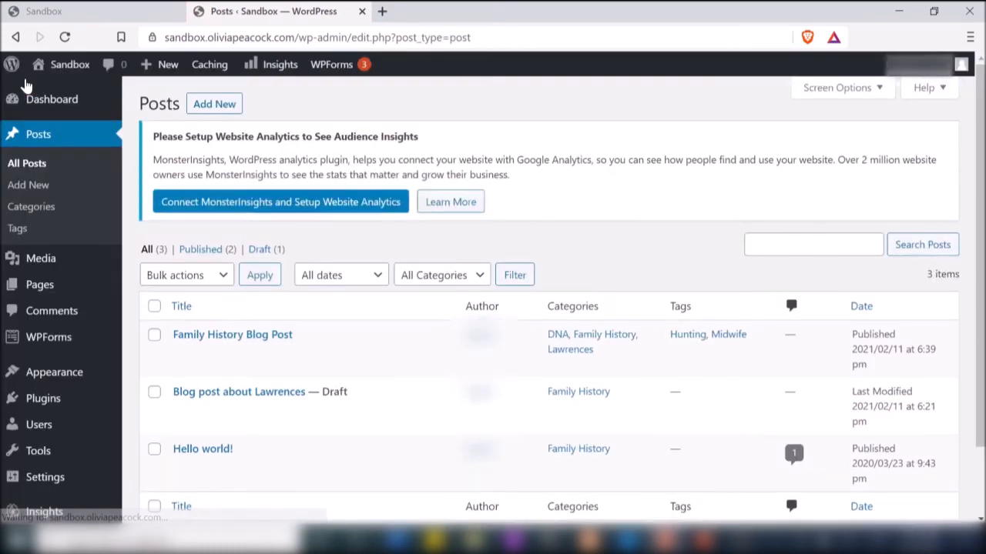
click(23, 237)
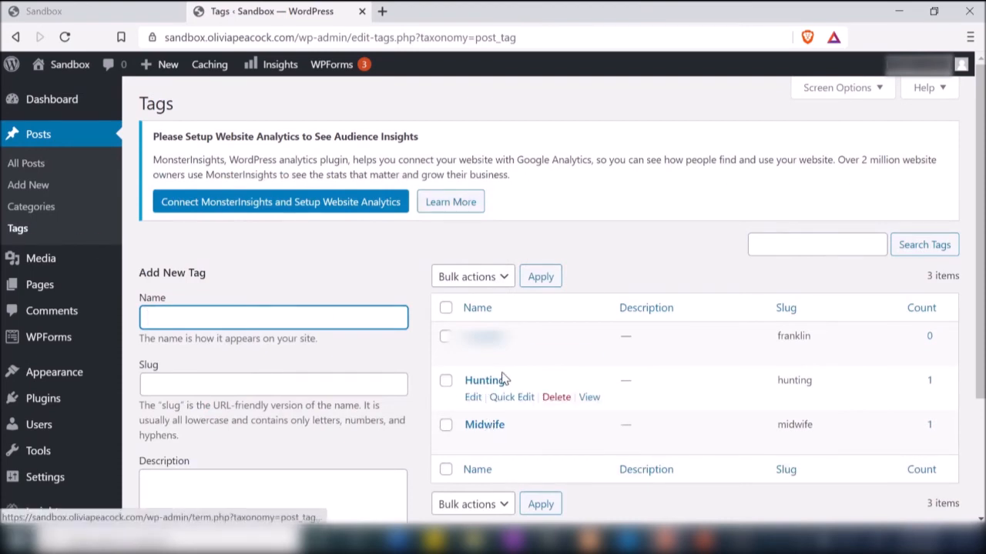
click(929, 389)
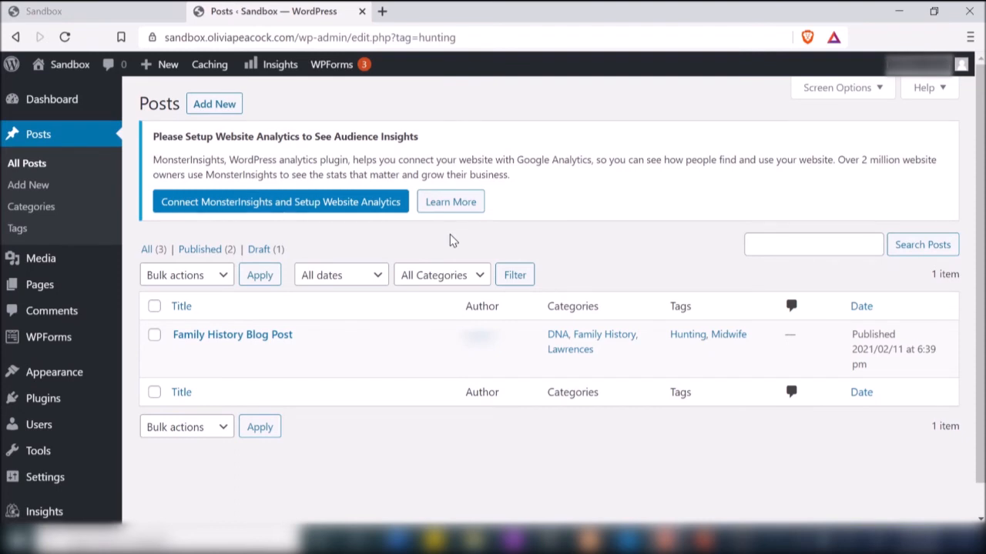
Go from the installed plugins to adding new ones and browse the featured plugins.
click(48, 403)
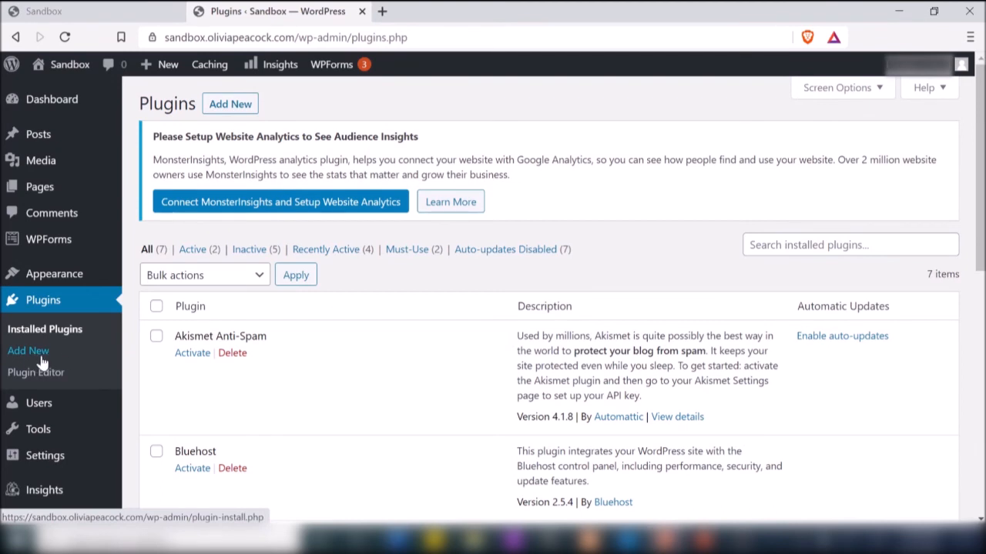
click(218, 109)
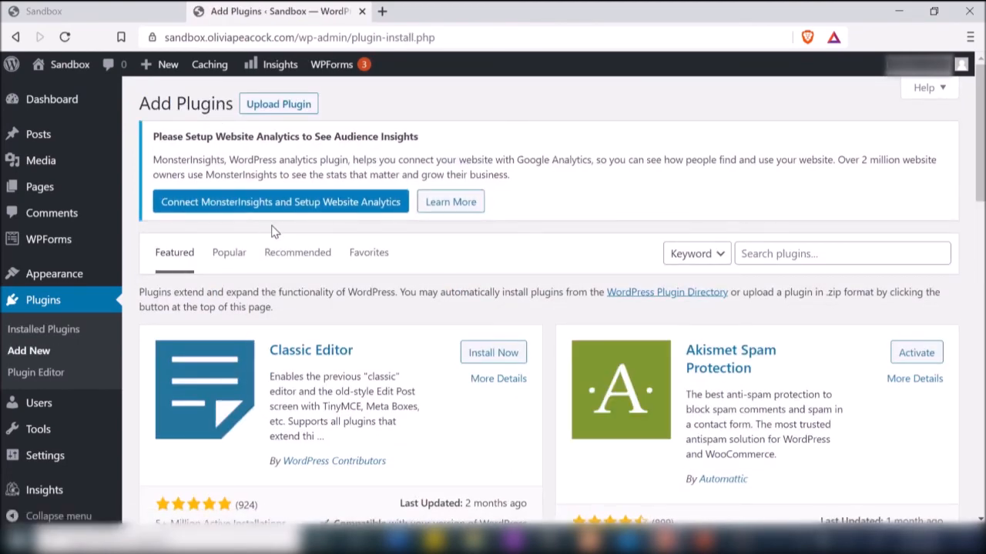
scroll(325, 310, down, 2)
scroll(325, 310, down, 9)
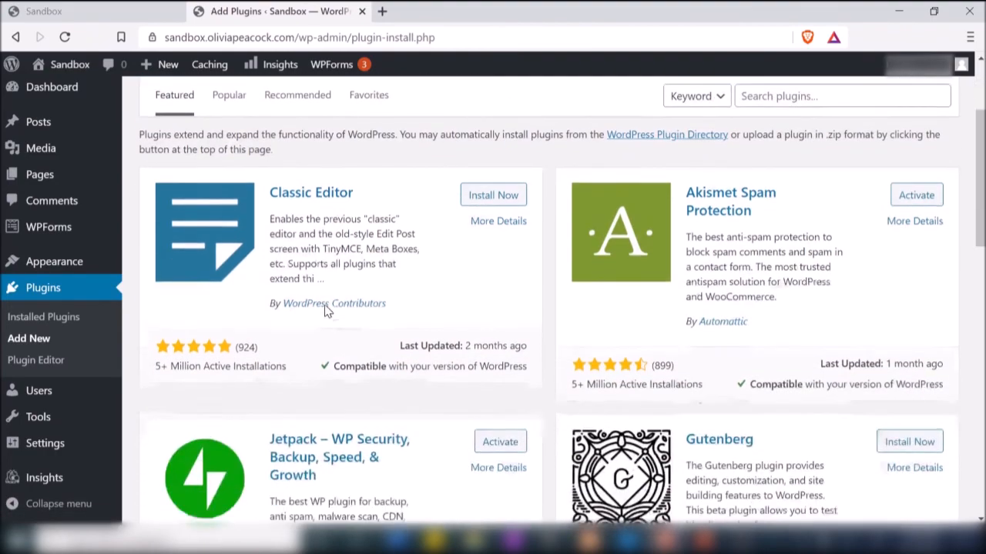
scroll(325, 311, down, 5)
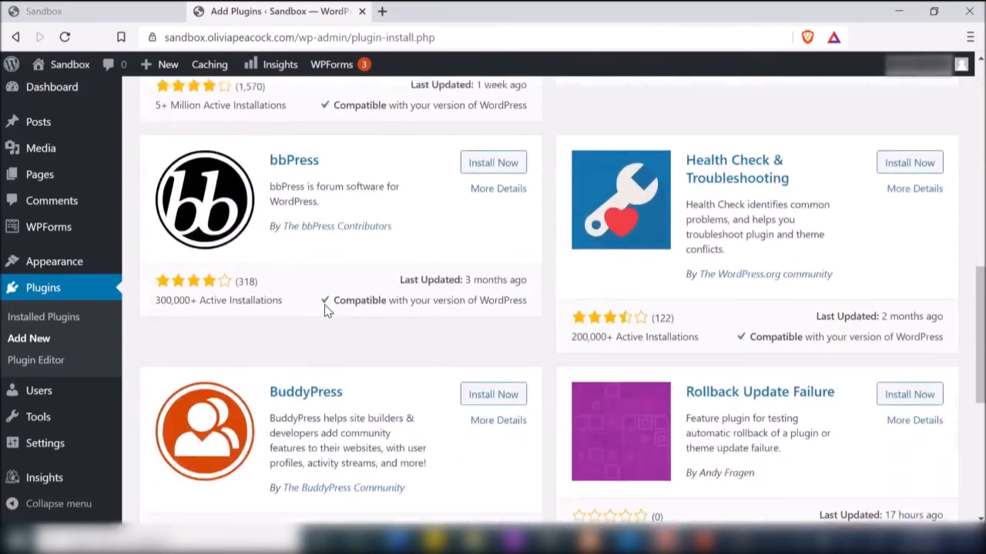
scroll(325, 310, up, 6)
scroll(324, 312, up, 5)
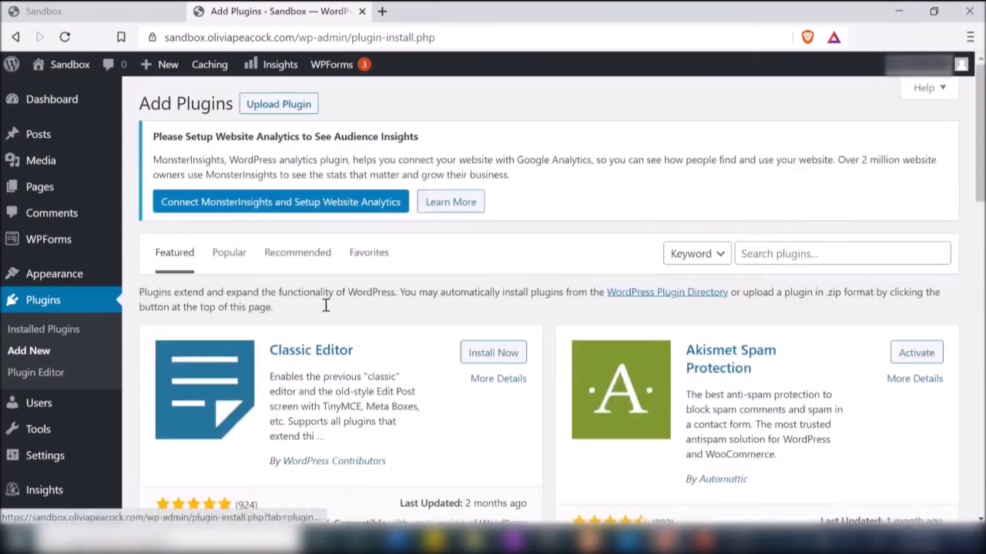
Browse the popular plugins, looking over entries such as contact form, security, backup and analytics plugins.
click(228, 256)
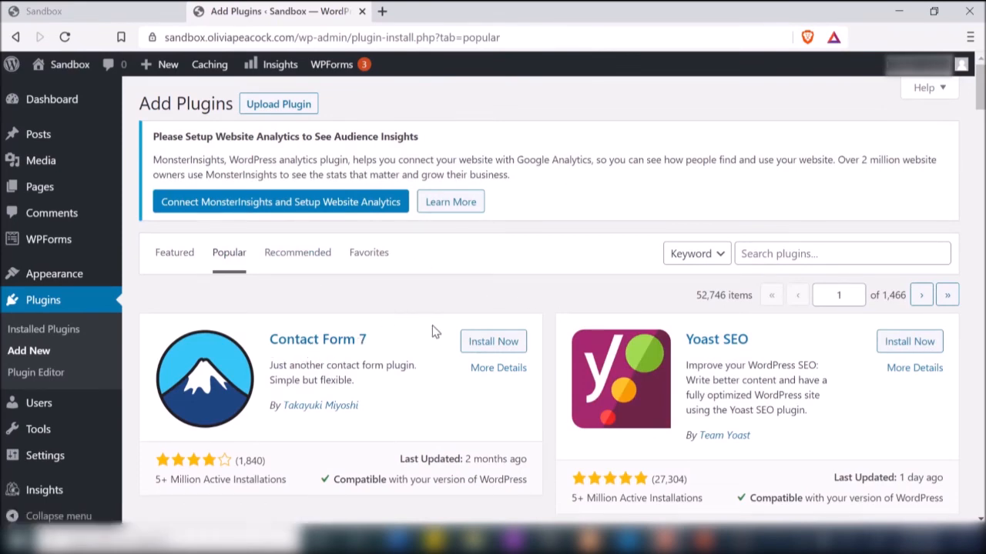
scroll(432, 331, down, 6)
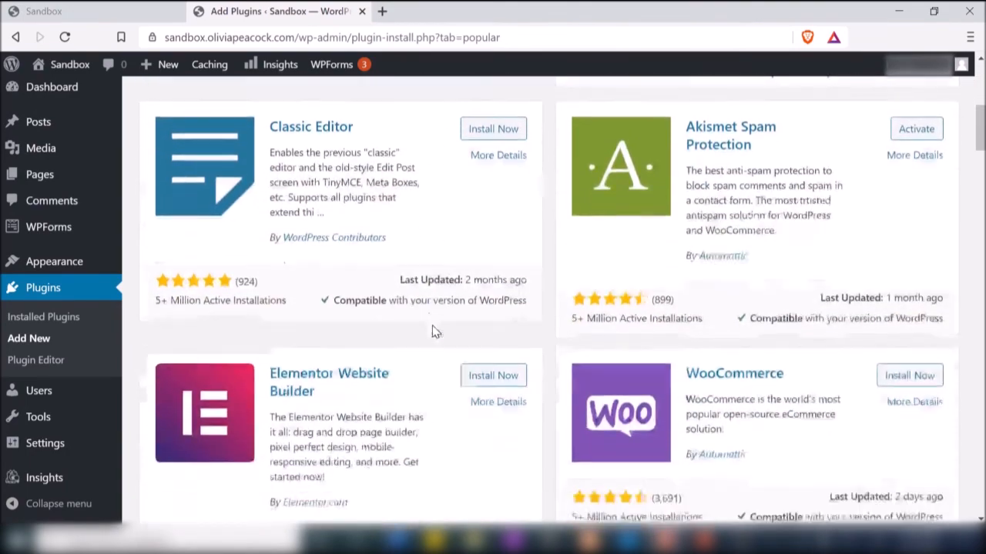
scroll(432, 331, down, 7)
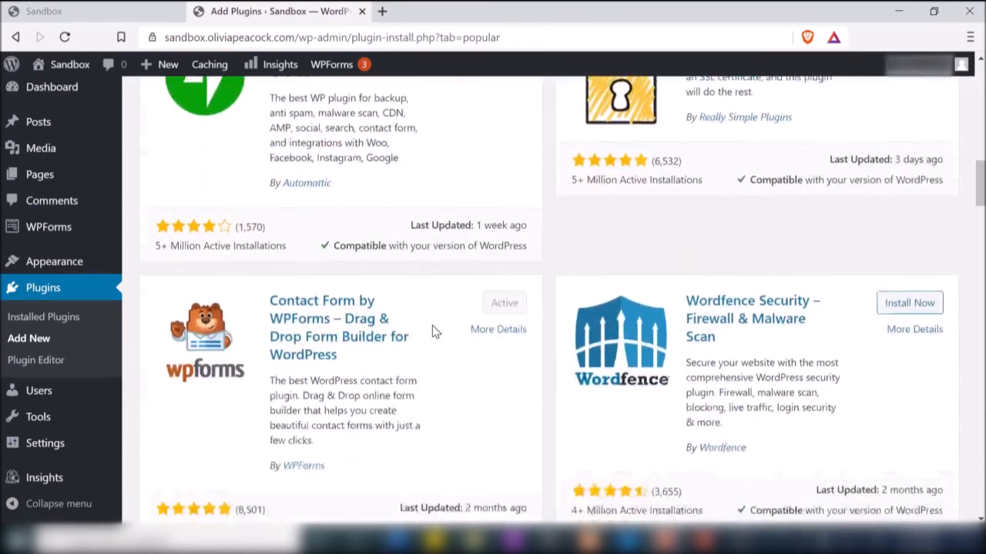
scroll(432, 331, down, 2)
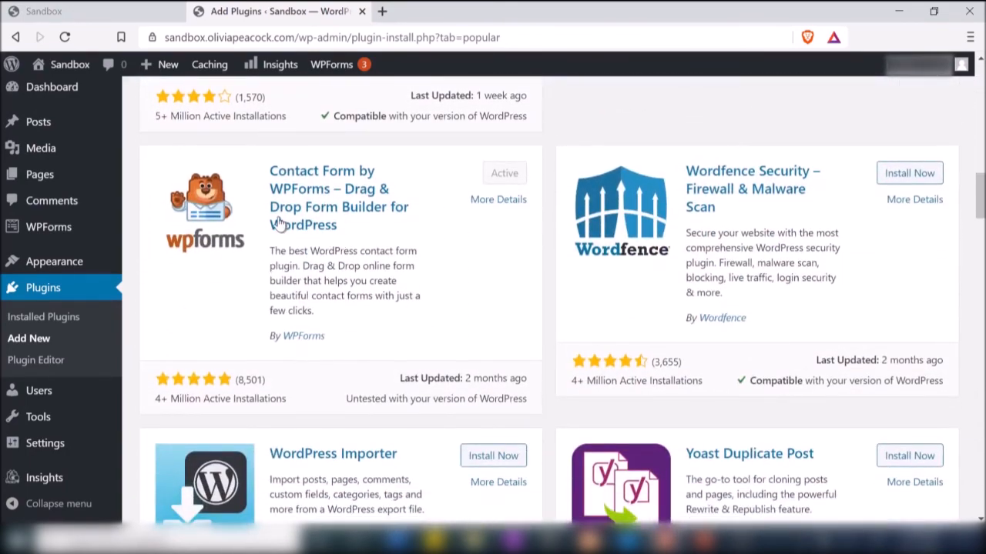
scroll(579, 321, down, 1)
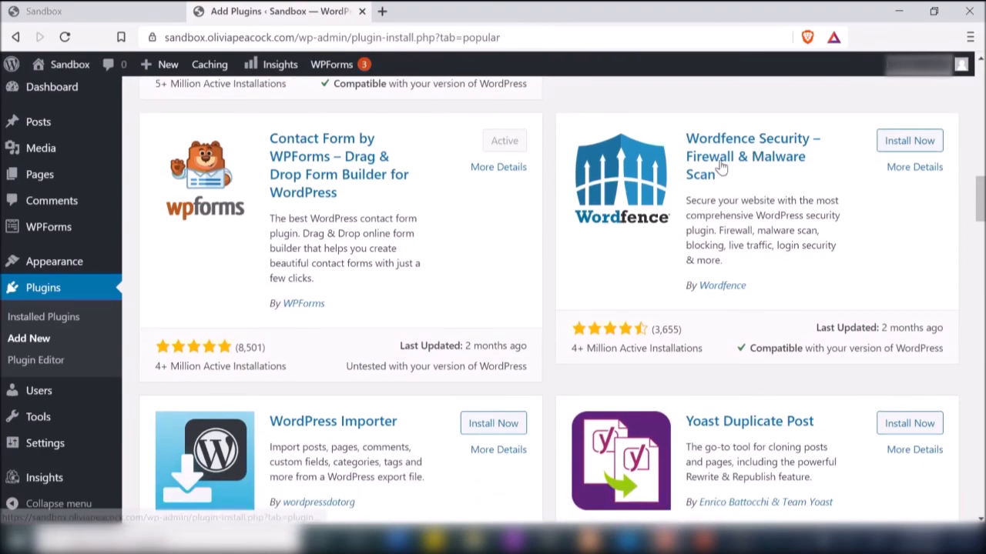
scroll(615, 251, down, 5)
scroll(616, 251, down, 2)
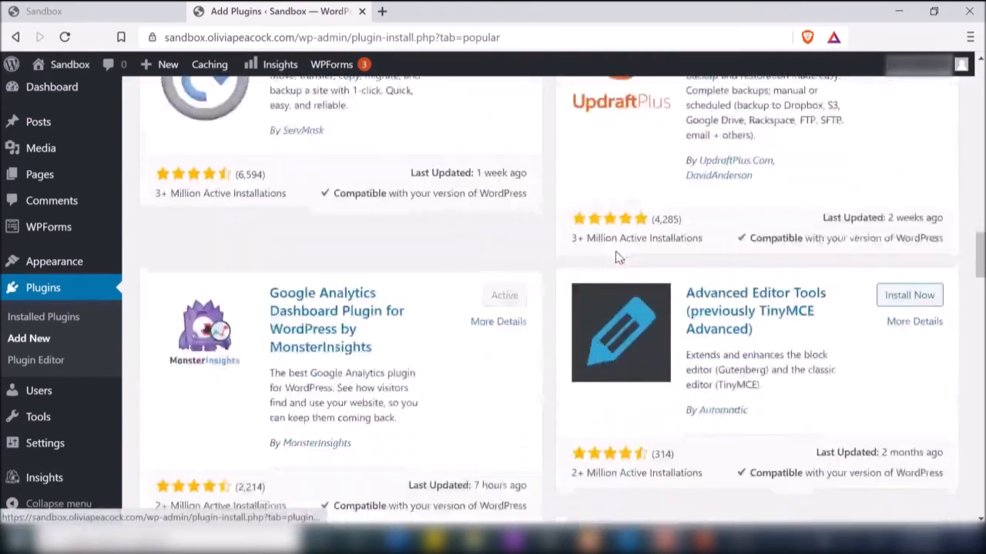
scroll(615, 251, up, 15)
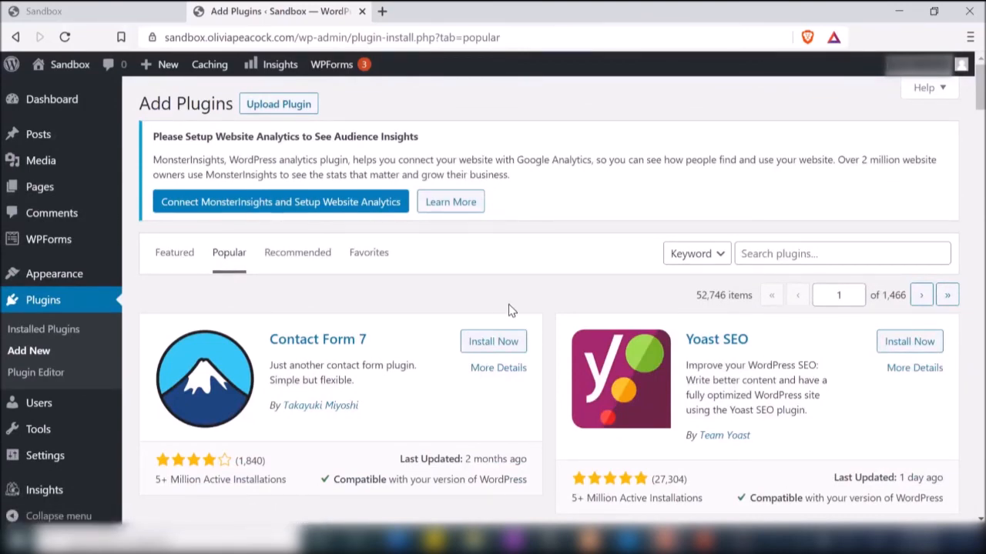
Search the plugin directory for "modula" and open the details of the Modula Image Gallery plugin.
click(774, 254)
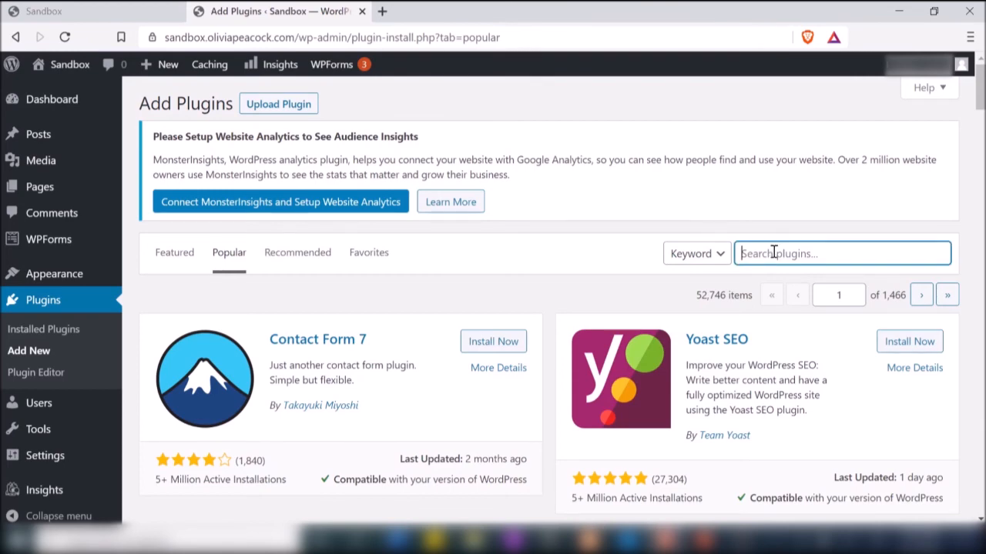
text(mo)
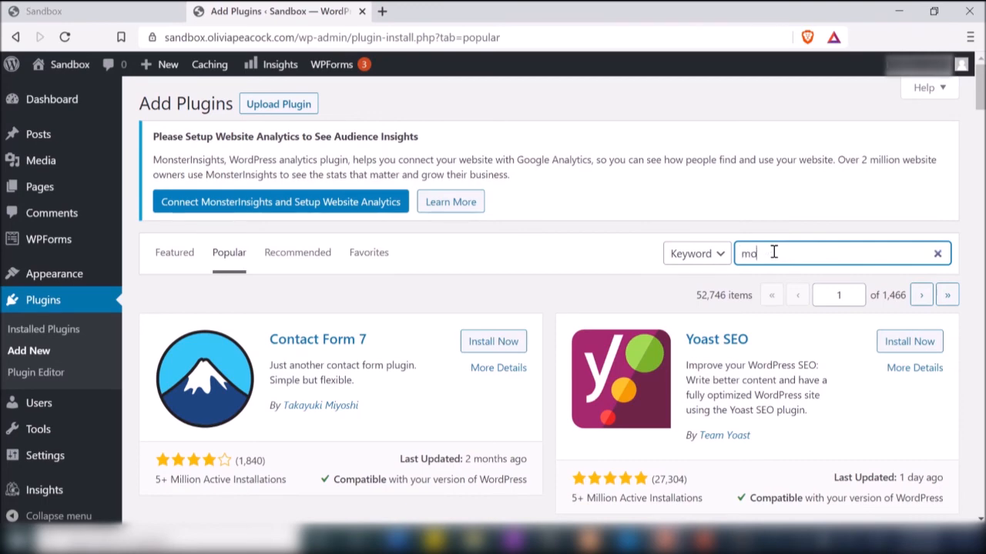
text(dula)
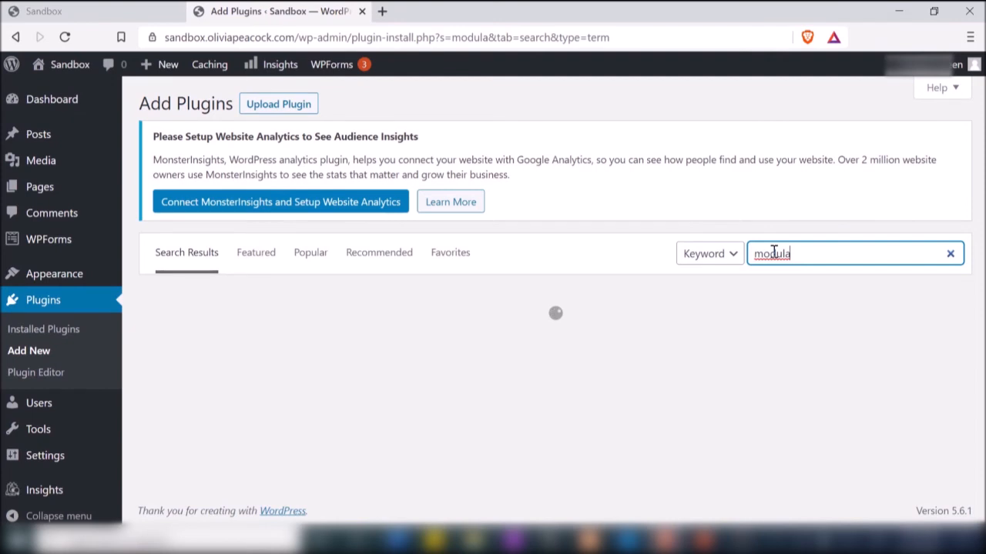
scroll(542, 259, down, 2)
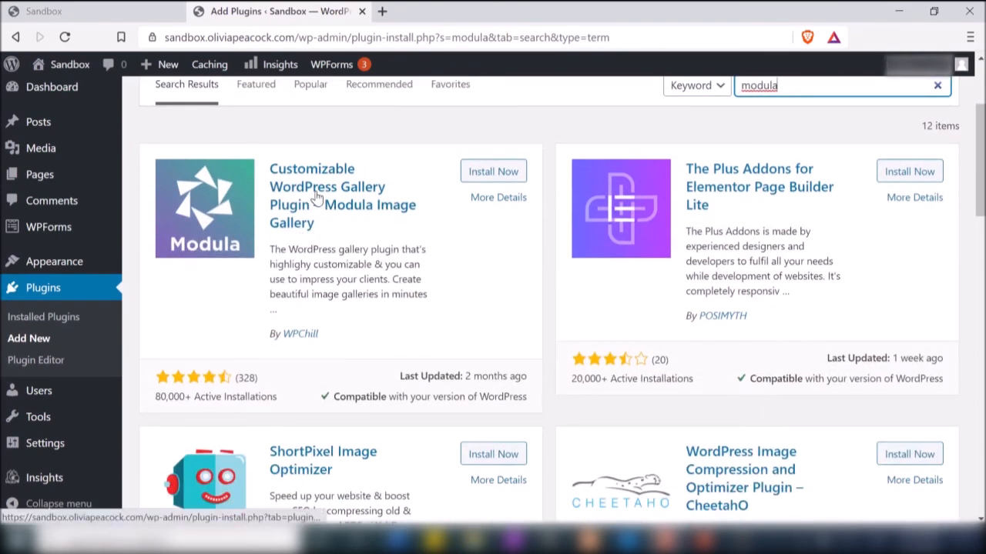
click(326, 196)
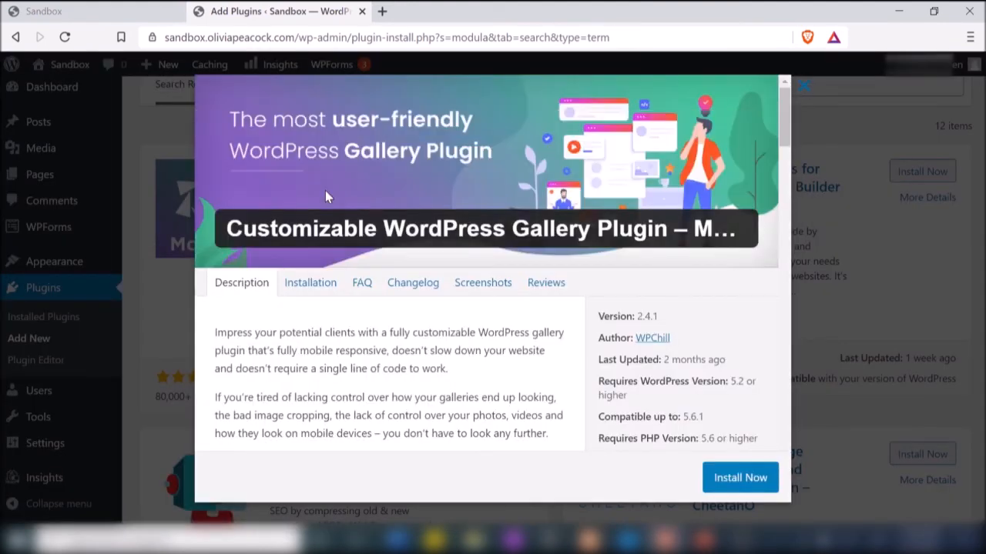
Check the Modula plugin's last update, WordPress compatibility, active installations, average rating and review breakdown.
scroll(526, 355, down, 2)
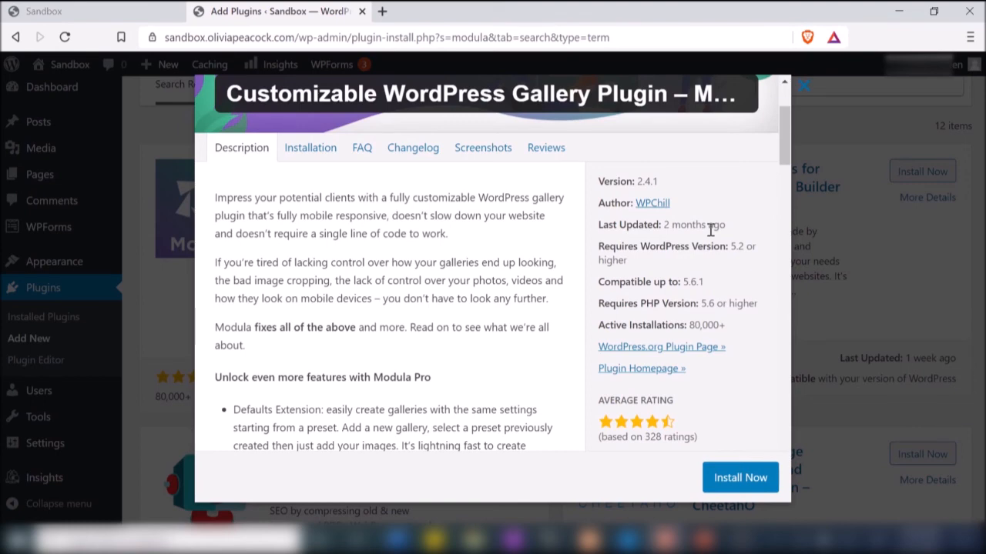
scroll(732, 246, down, 1)
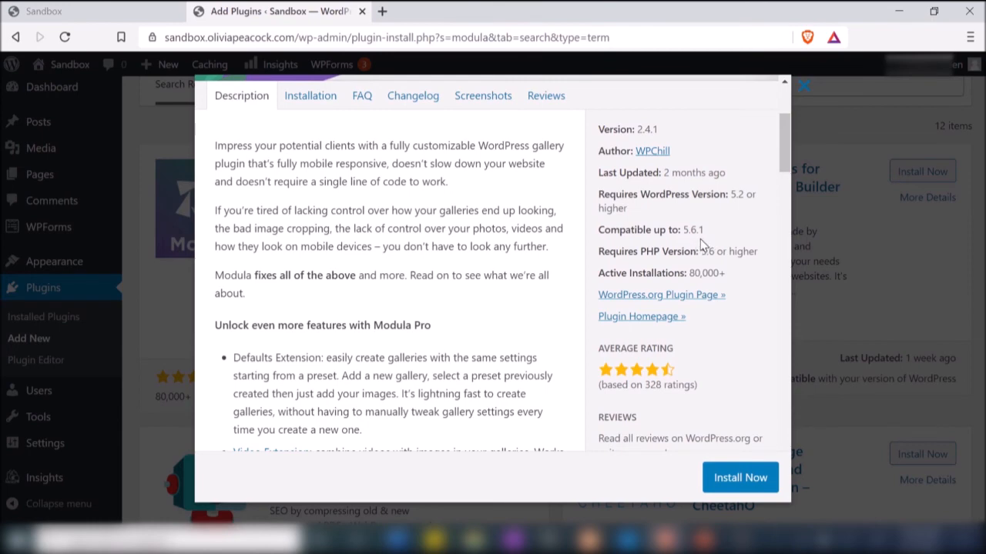
scroll(731, 269, down, 1)
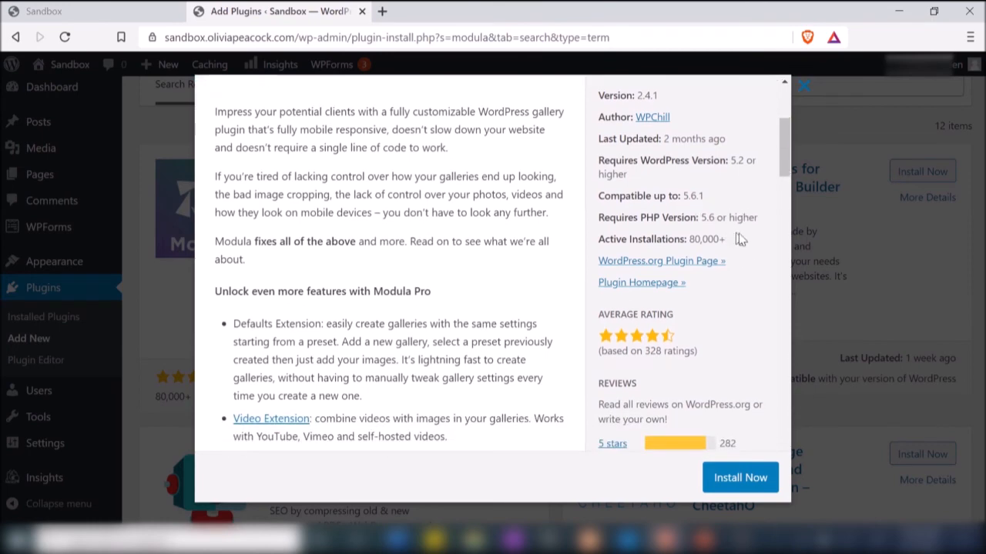
scroll(743, 240, down, 2)
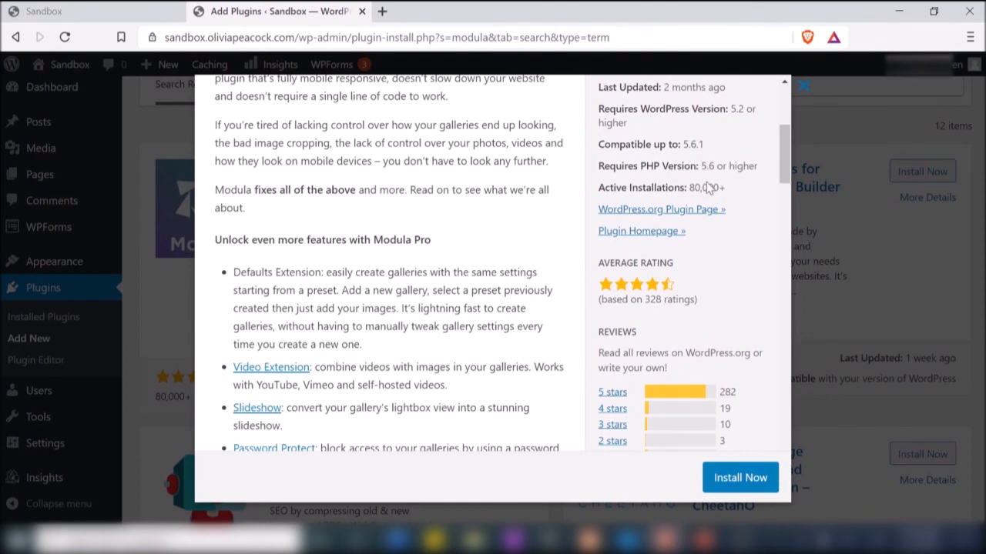
scroll(732, 204, down, 1)
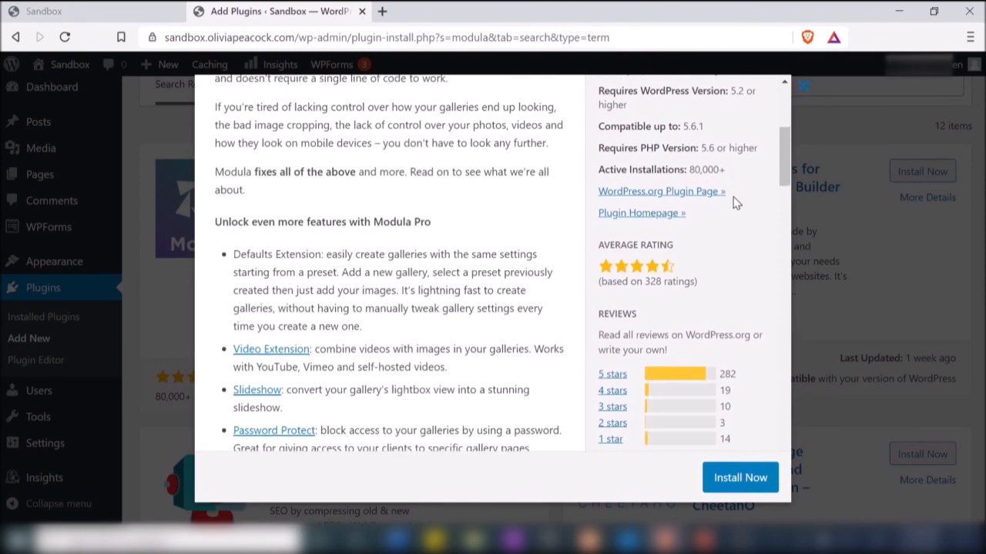
scroll(746, 185, down, 1)
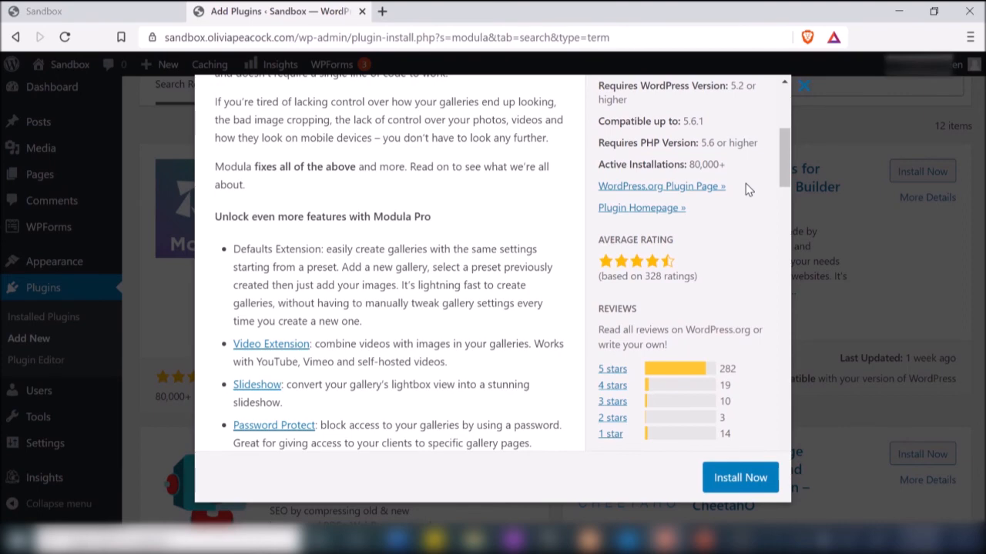
scroll(690, 275, down, 1)
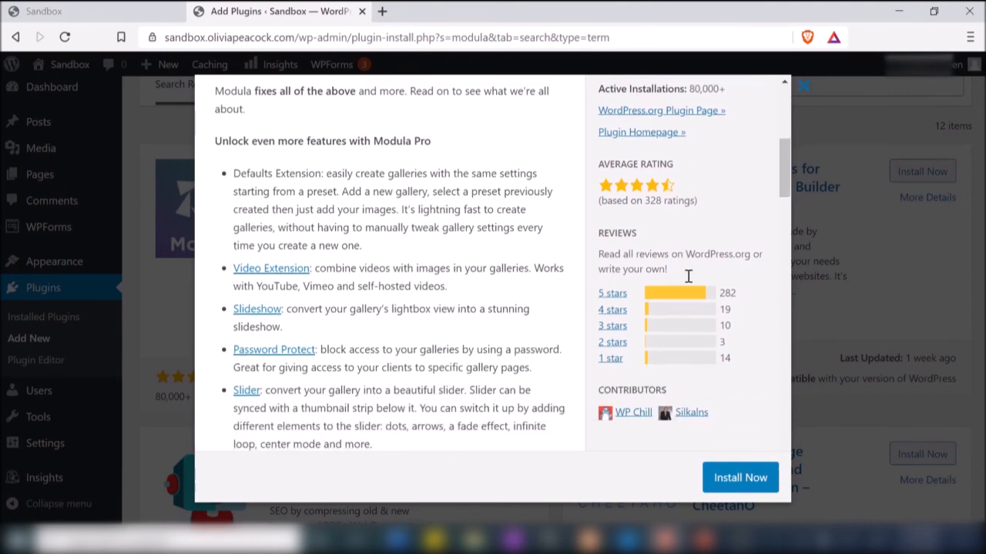
scroll(666, 302, down, 1)
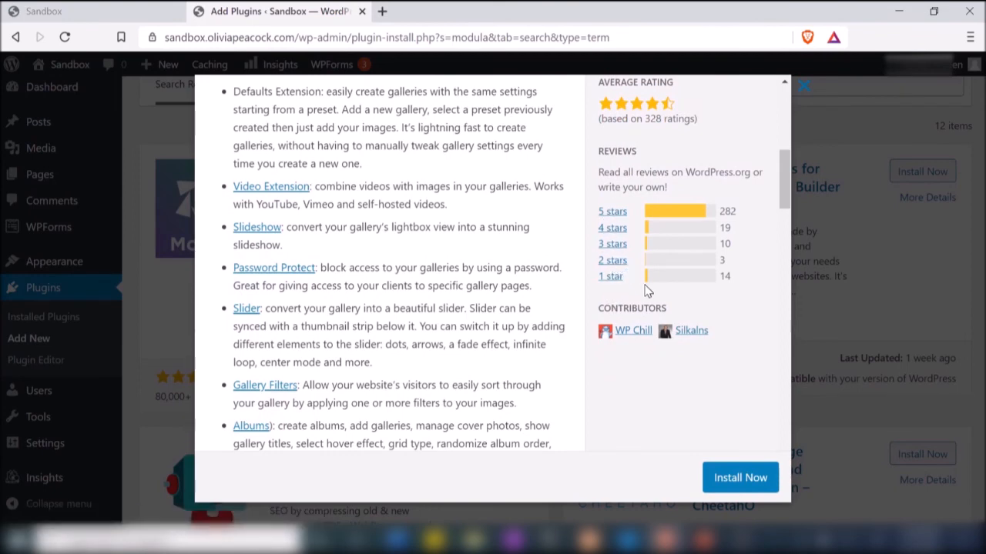
Read through the Modula plugin's description, including the Modula Pro features, and return to the start of its details.
scroll(412, 221, up, 3)
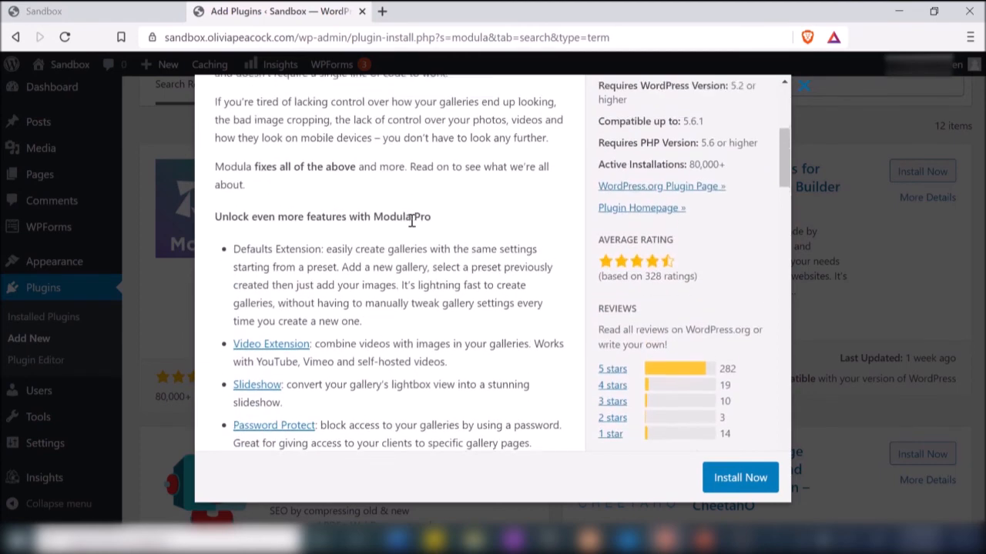
scroll(412, 221, up, 2)
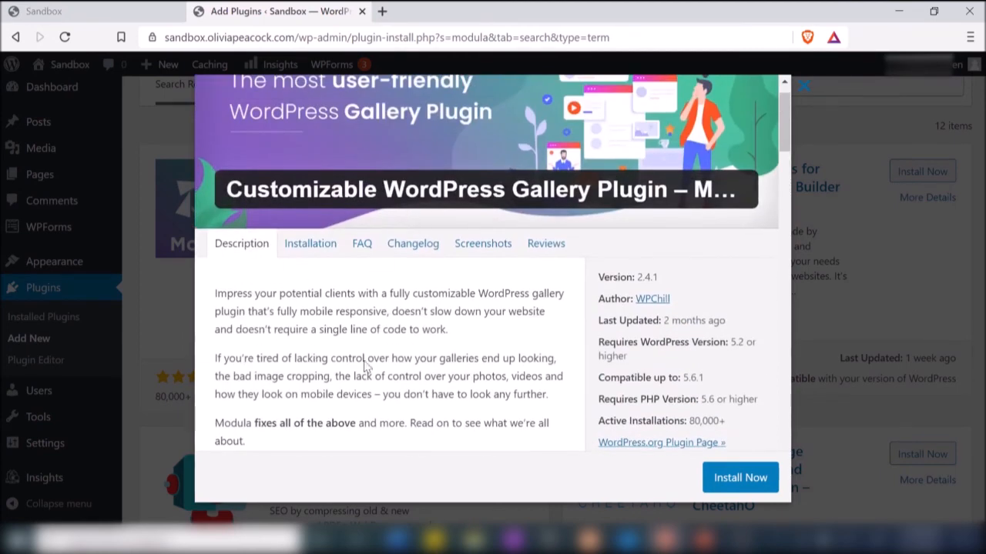
scroll(351, 348, down, 1)
scroll(350, 348, down, 1)
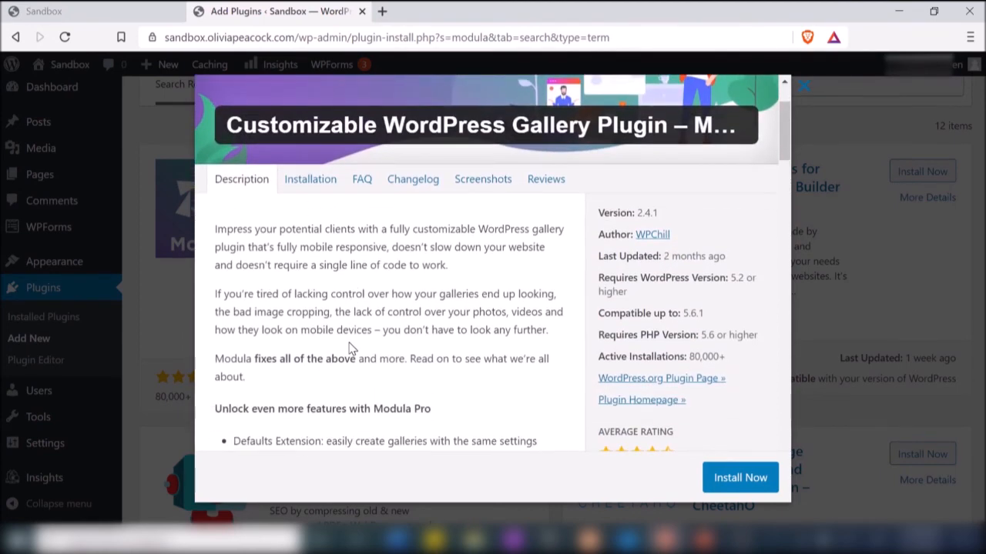
scroll(350, 348, down, 1)
scroll(351, 348, down, 5)
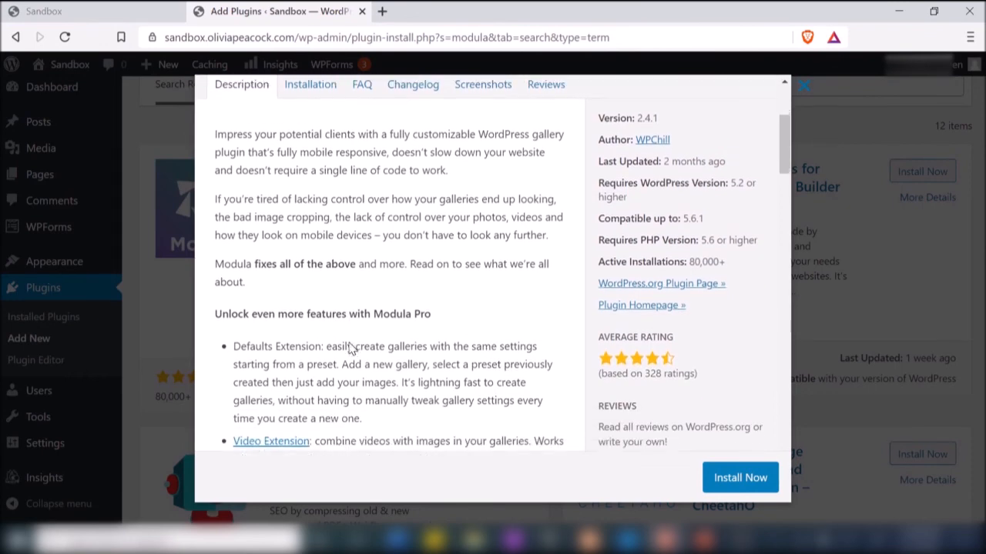
scroll(351, 348, up, 15)
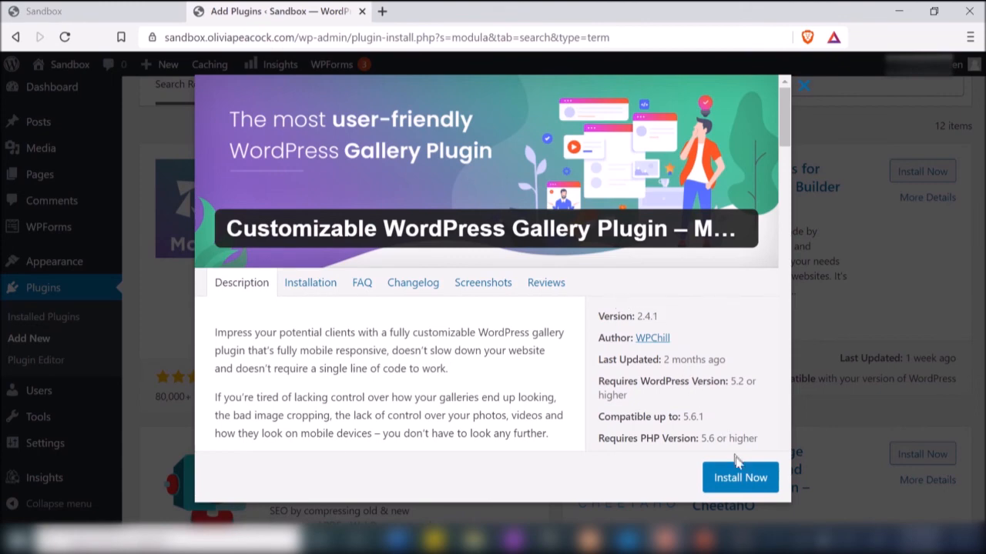
Install and activate the Modula Image Gallery plugin, and filter the installed plugins to show only the active ones.
click(740, 487)
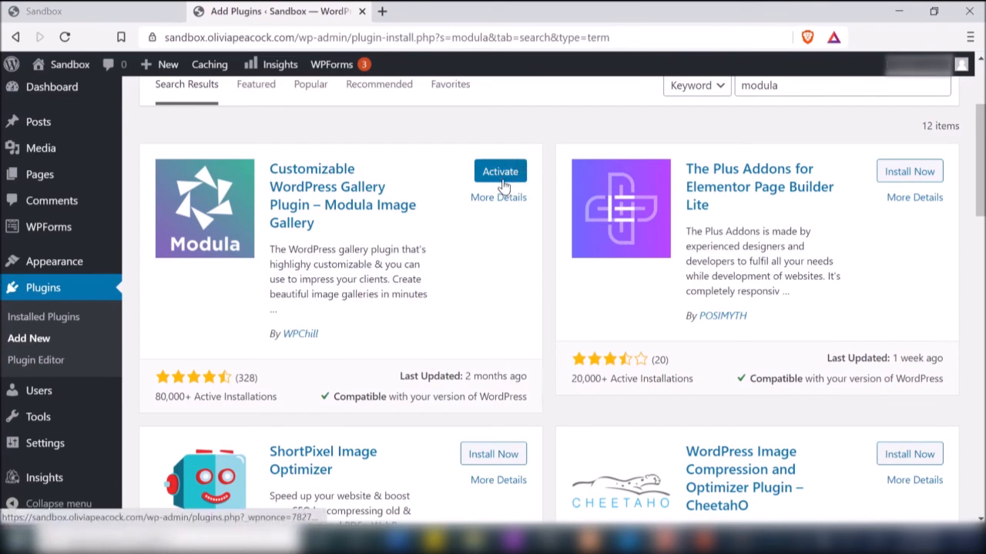
click(499, 183)
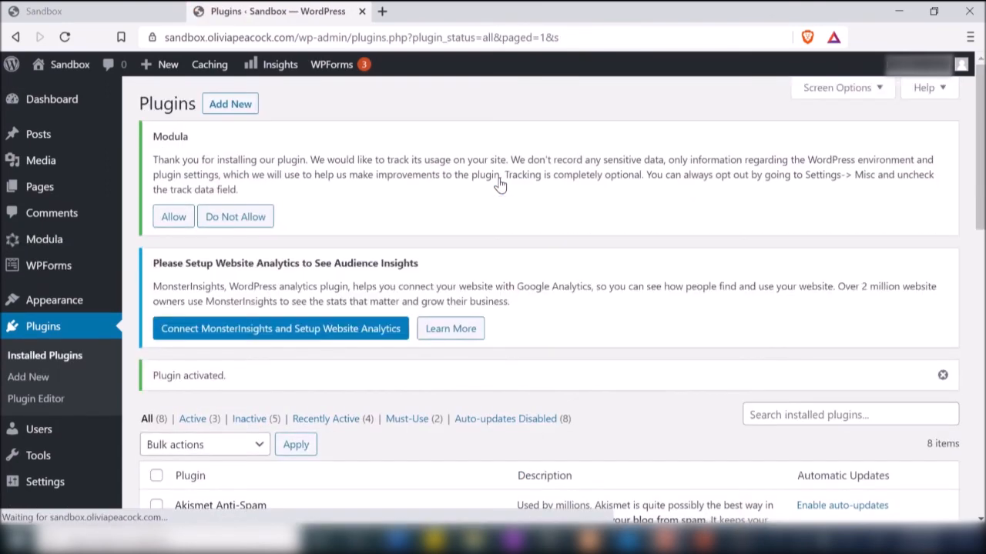
scroll(499, 183, down, 4)
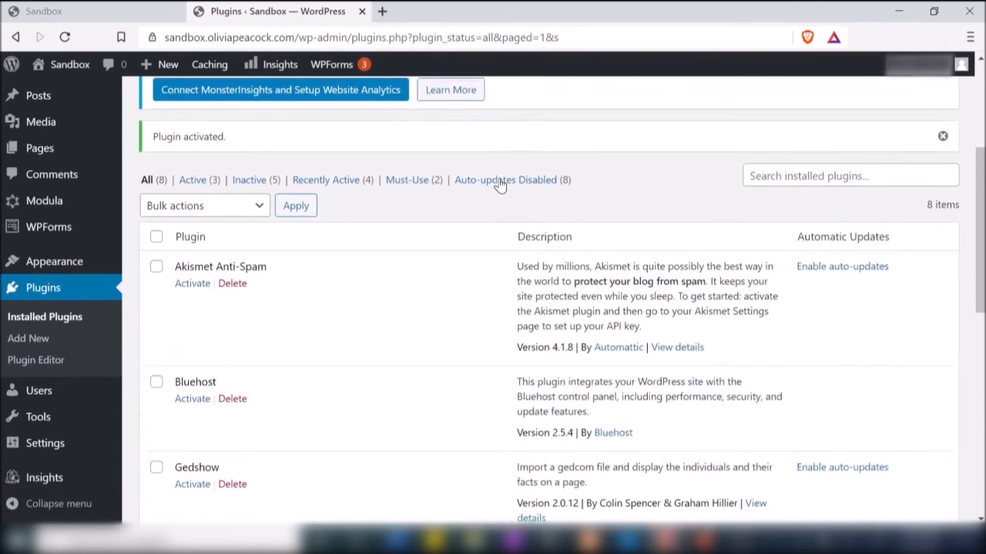
click(197, 122)
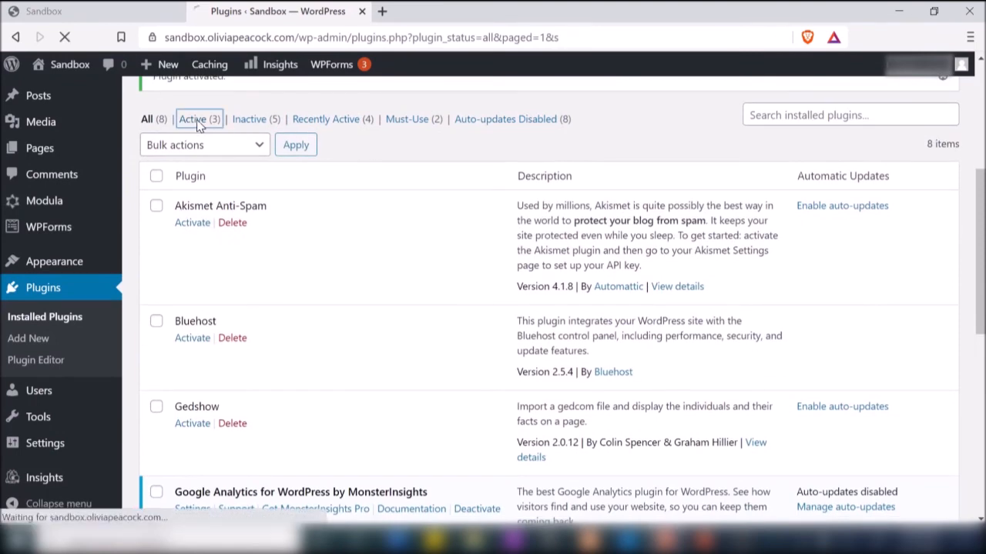
scroll(354, 362, down, 3)
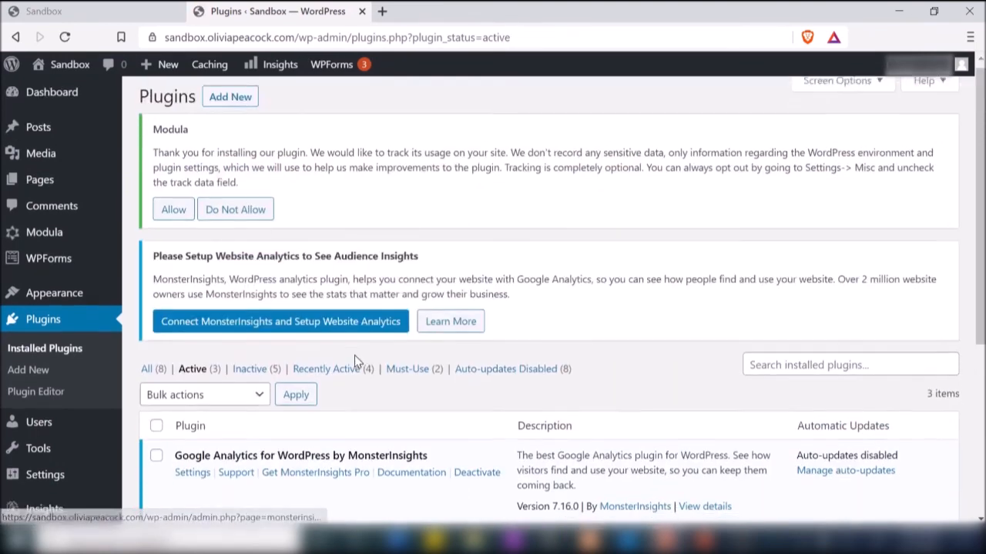
scroll(355, 356, down, 1)
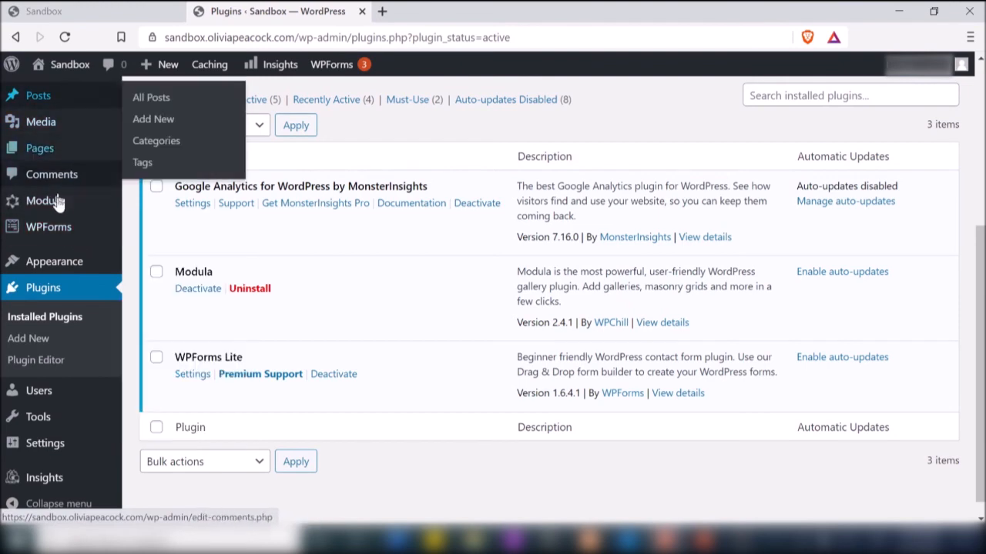
Look over the Modula plugin's galleries page and its settings page, including the gallery source section.
mouse_move(55, 202)
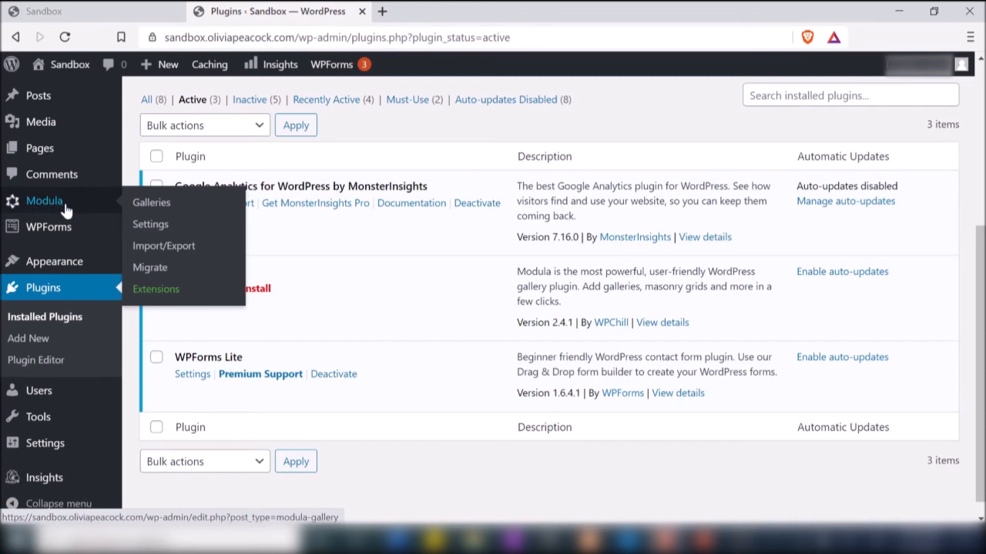
click(66, 210)
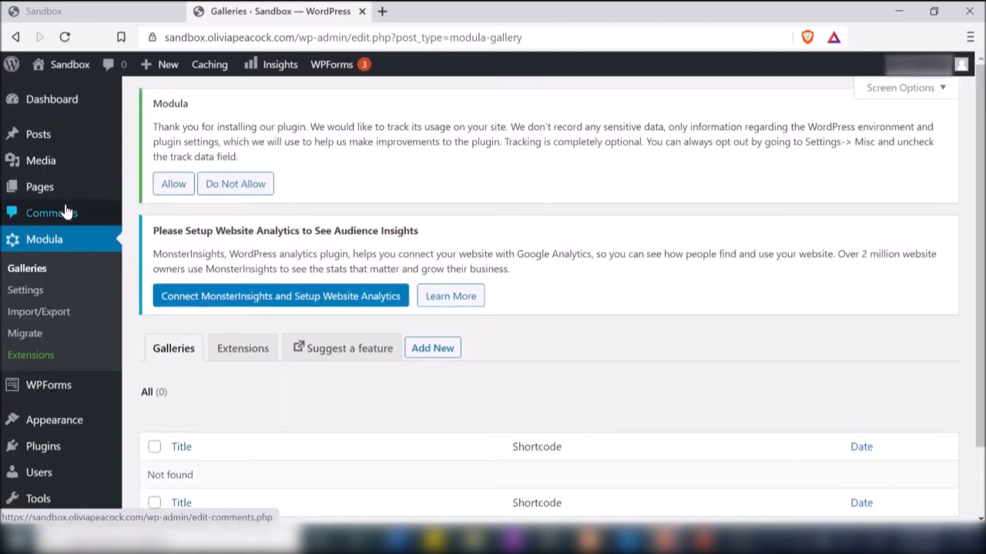
scroll(409, 345, down, 1)
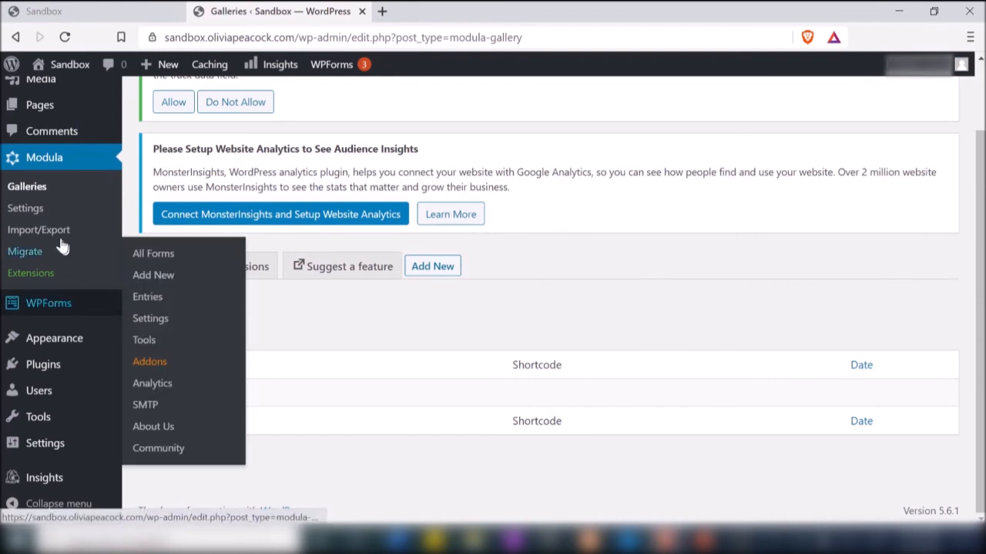
click(31, 214)
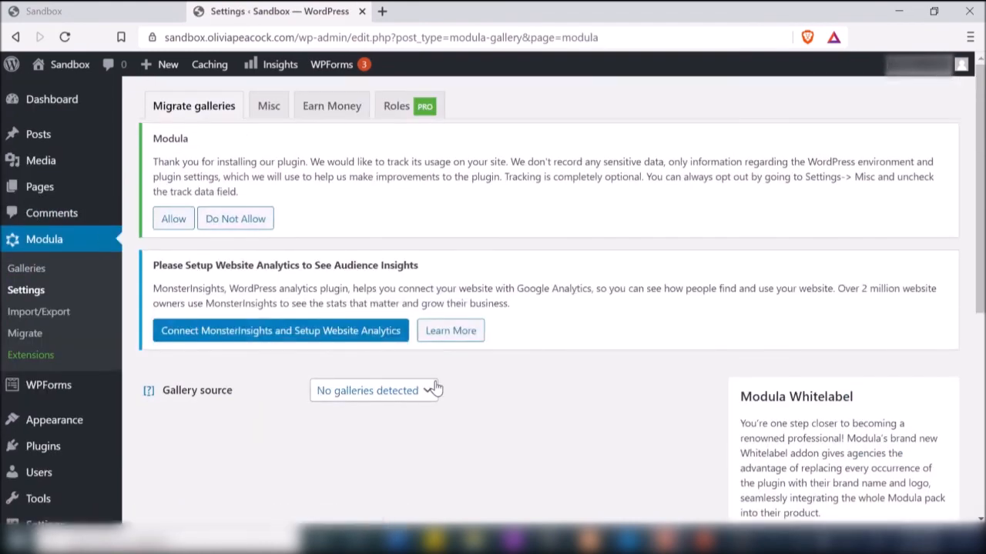
scroll(436, 385, down, 2)
scroll(435, 387, up, 2)
scroll(220, 265, down, 3)
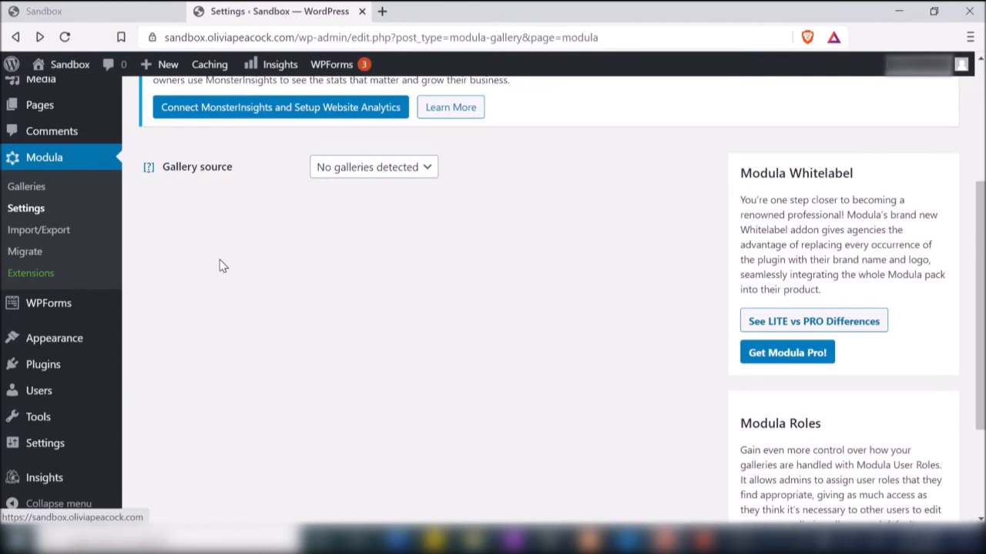
Create a new WPForms form named "Contact" from the Simple Contact Form template.
mouse_move(61, 309)
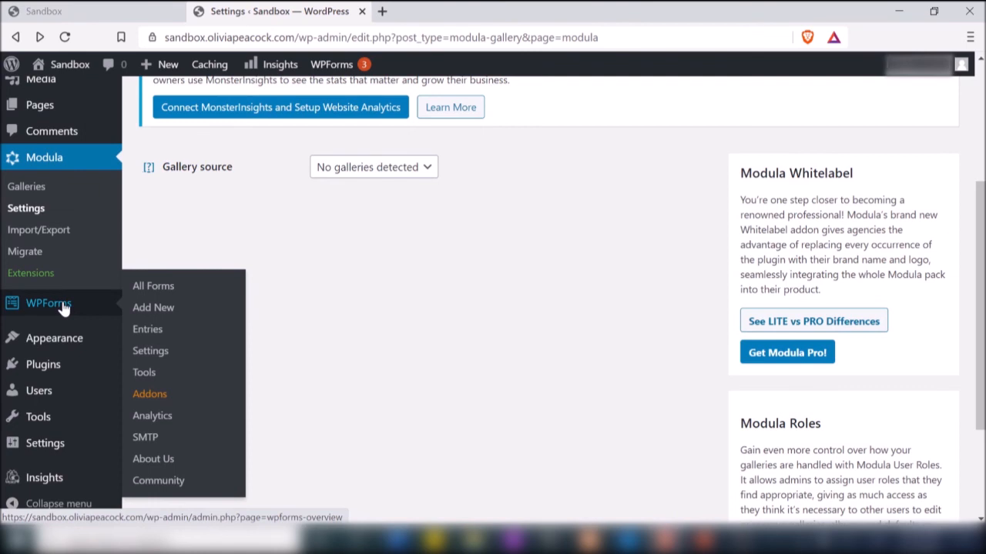
click(167, 316)
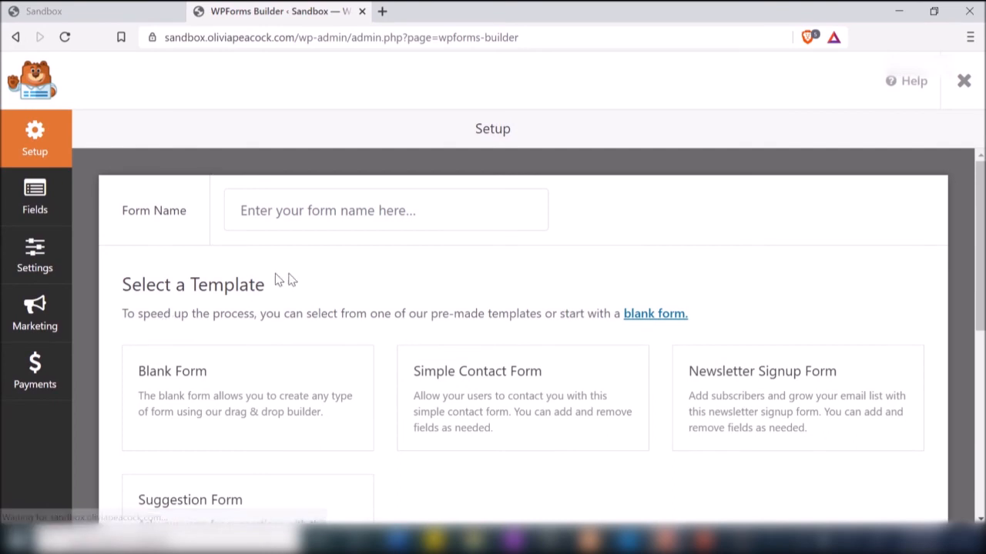
scroll(372, 293, down, 1)
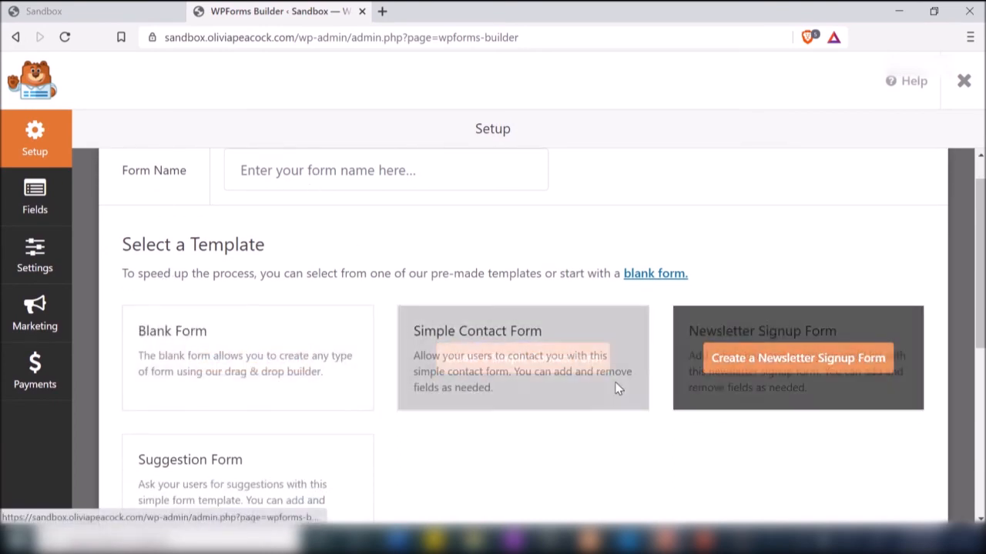
scroll(495, 392, down, 1)
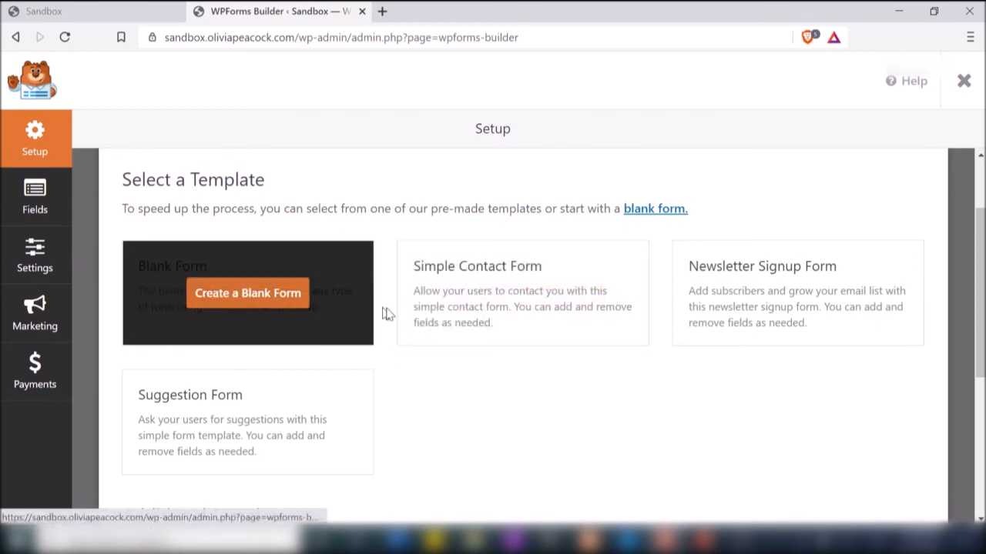
mouse_move(496, 307)
scroll(493, 306, up, 2)
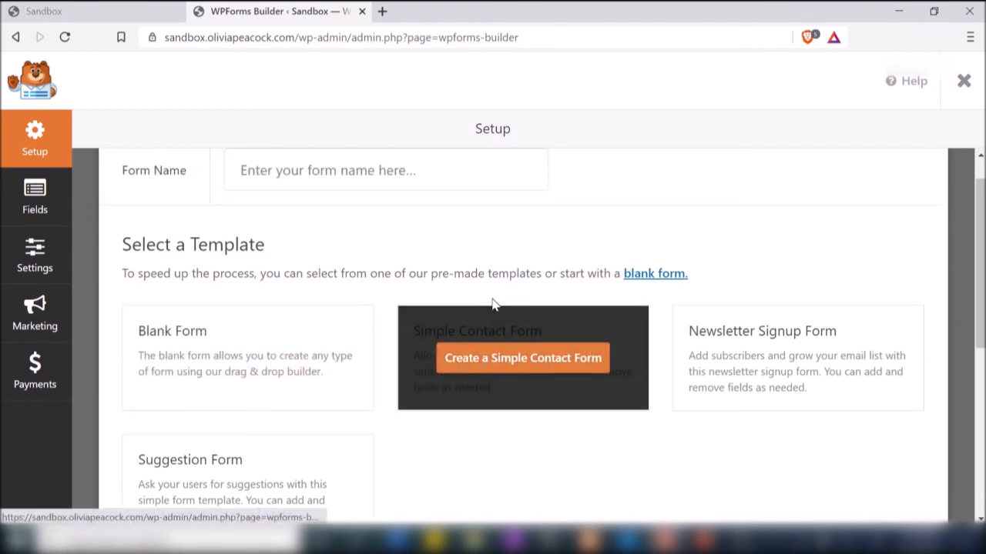
click(351, 214)
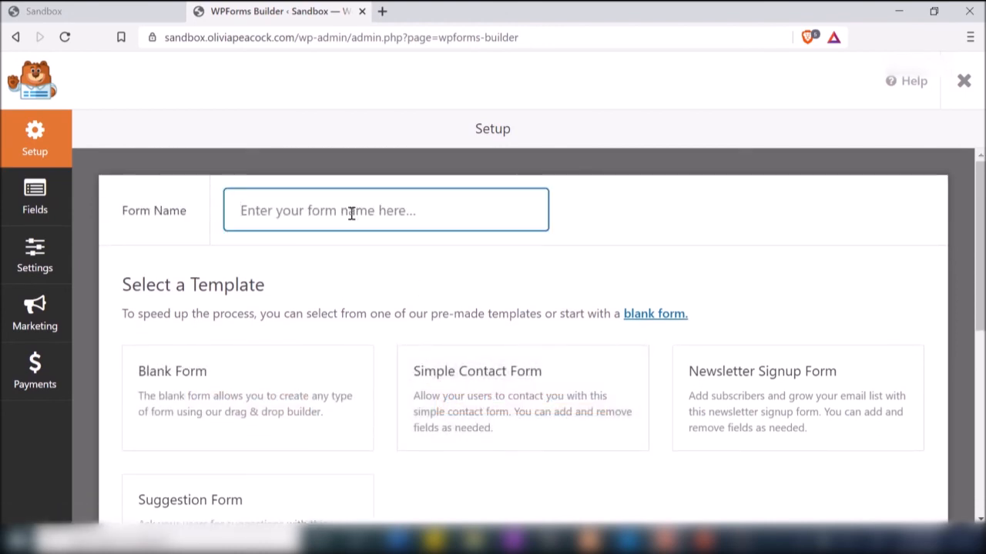
text(Contact)
mouse_move(482, 392)
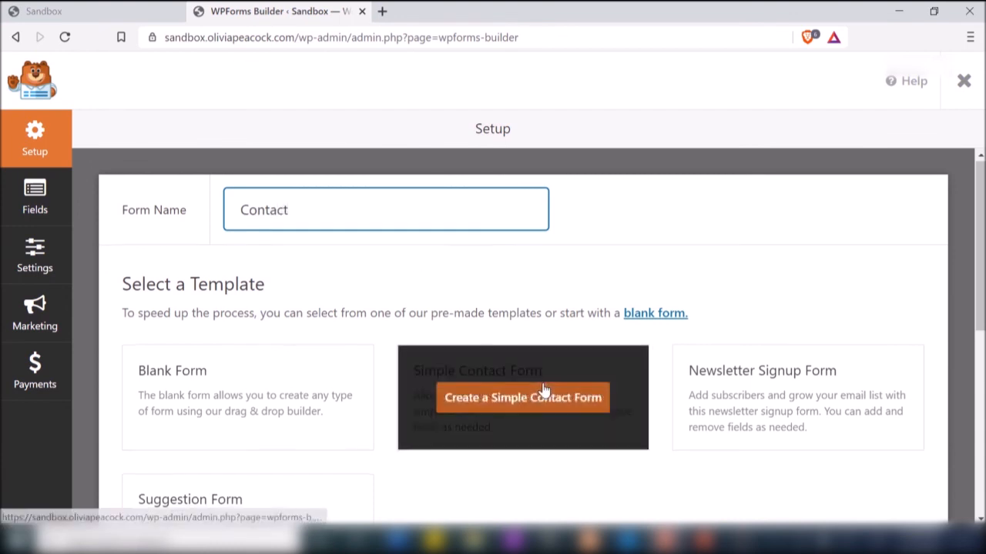
scroll(482, 392, down, 2)
click(502, 251)
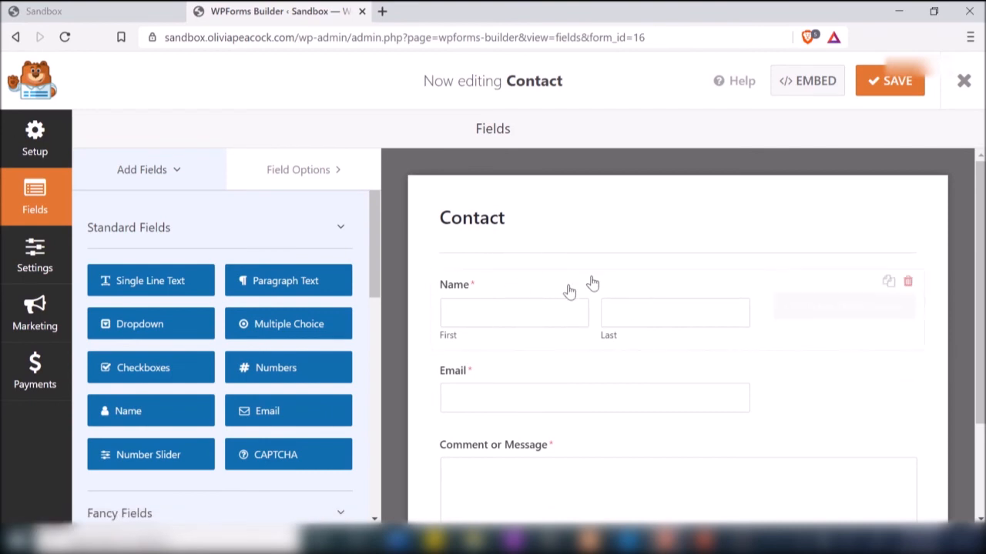
Add a Multiple Choice field between the Name and Email fields of the Contact form and look through the available field types.
scroll(645, 361, down, 2)
scroll(646, 362, up, 2)
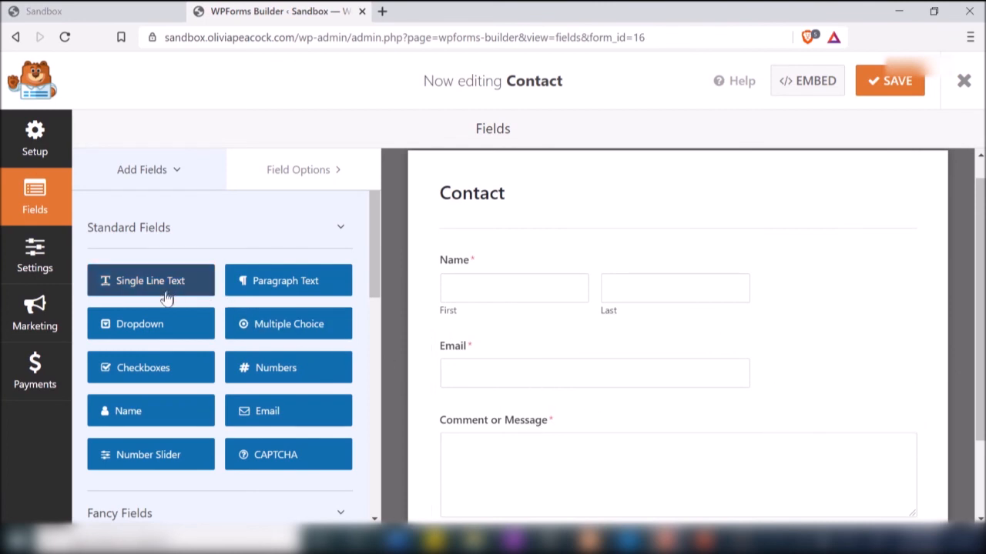
scroll(308, 337, down, 2)
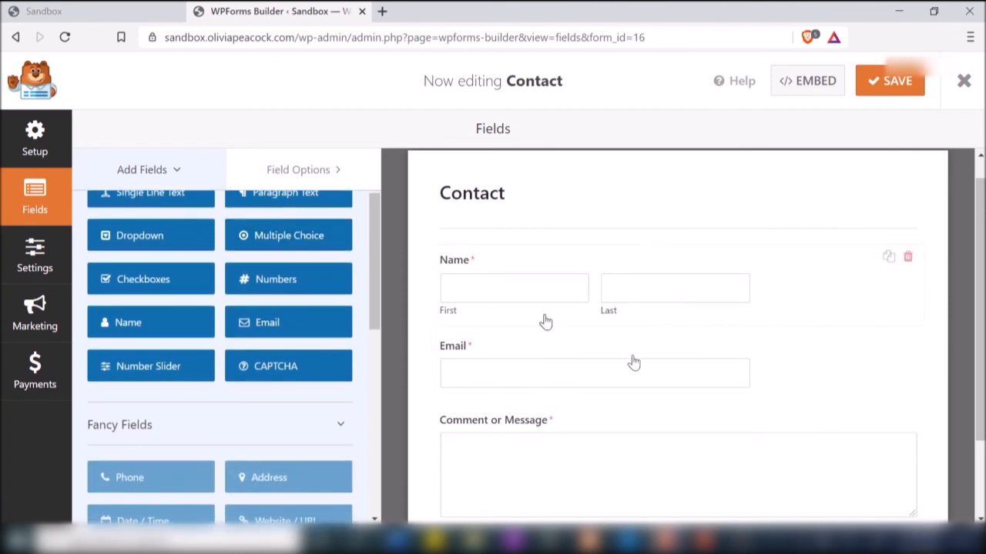
scroll(266, 308, up, 1)
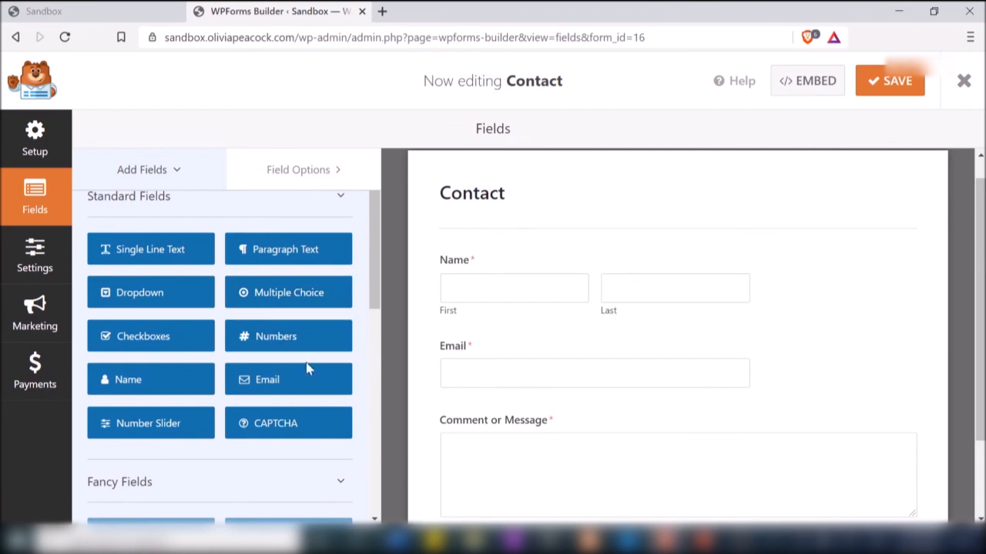
drag(279, 293, 469, 346)
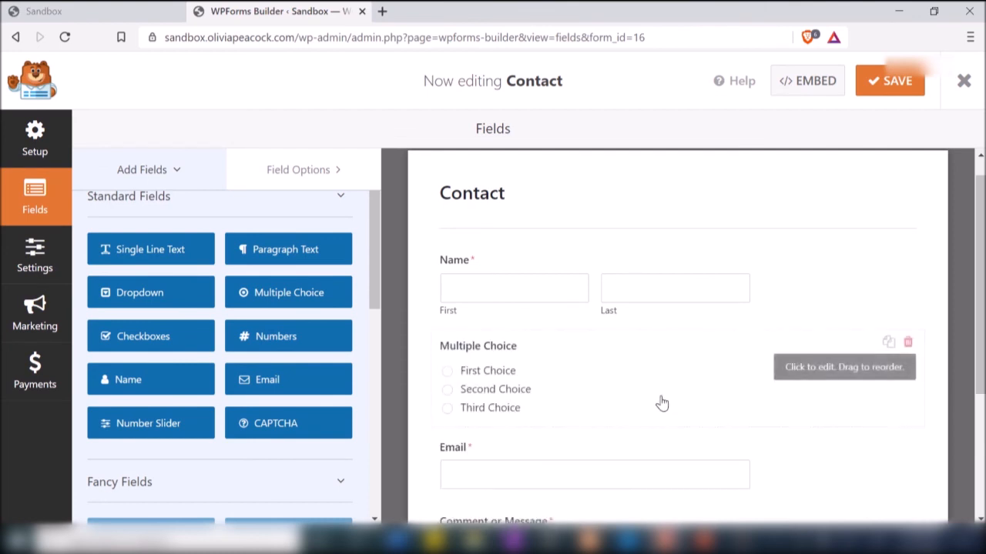
scroll(326, 397, down, 2)
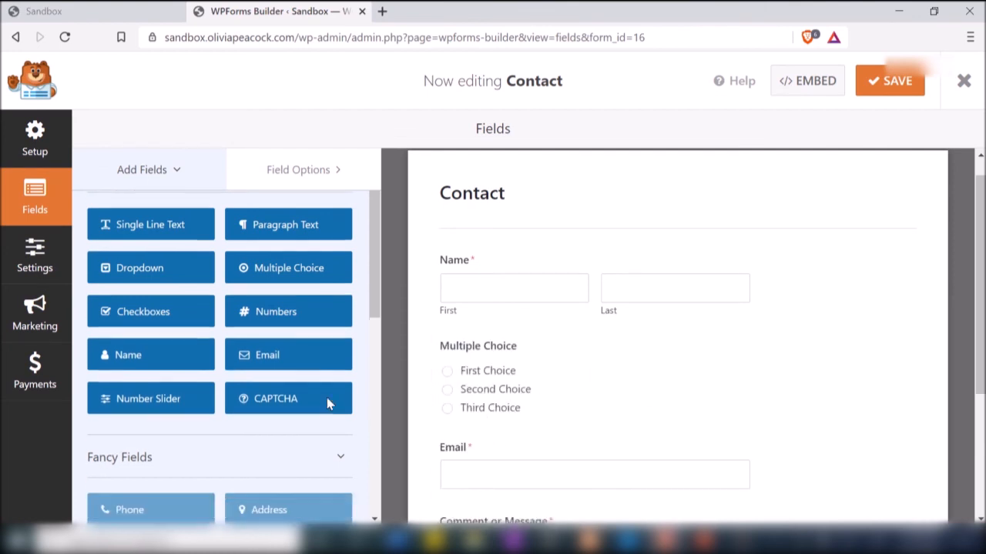
scroll(326, 398, down, 2)
scroll(326, 397, up, 4)
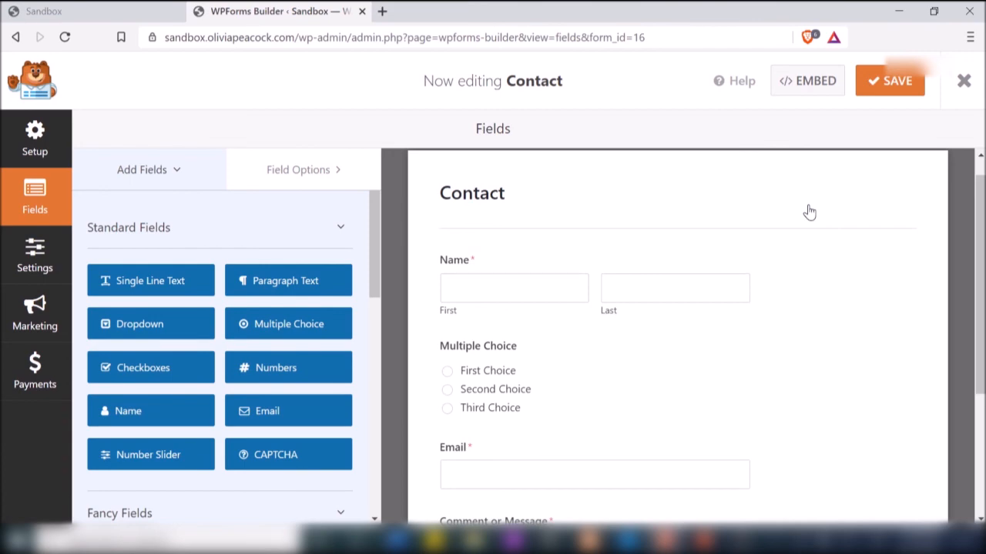
Exit the form builder and check the Contact form's entry in the forms overview.
click(964, 82)
click(557, 345)
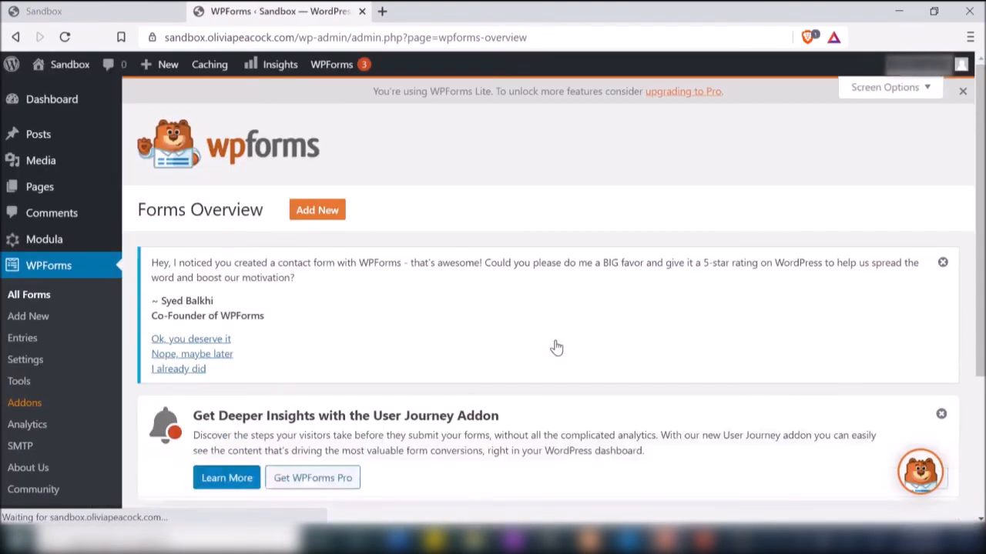
scroll(440, 436, down, 3)
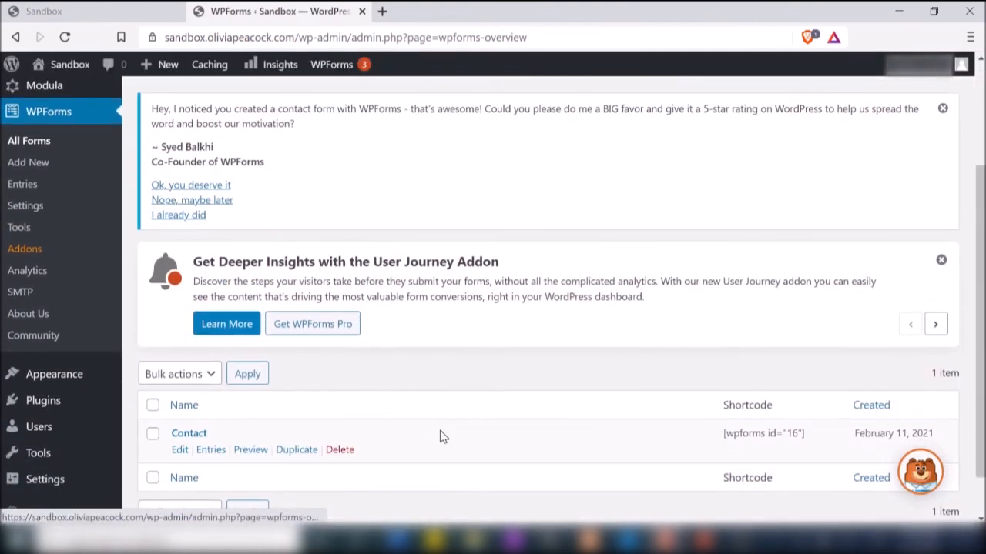
scroll(440, 436, down, 1)
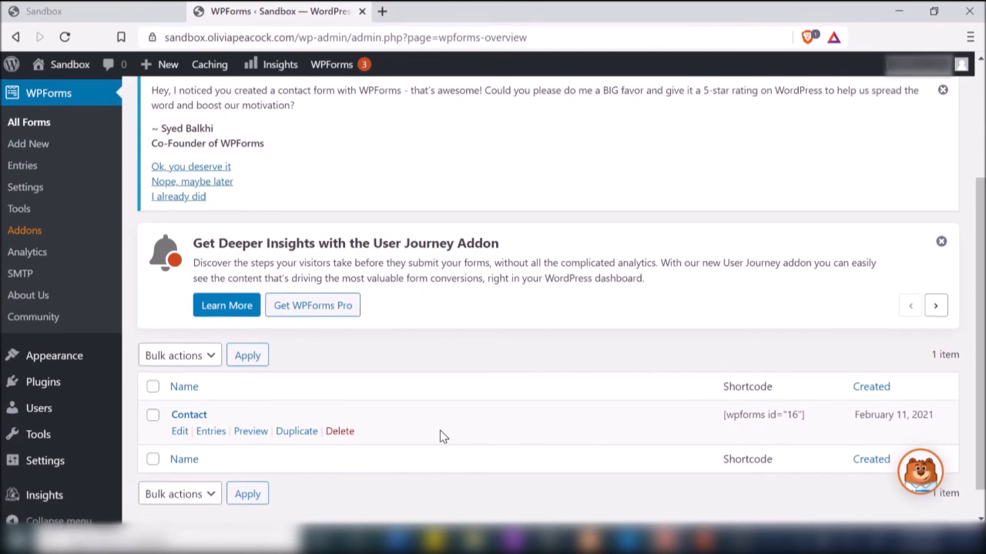
Look through the site's installed themes and open the page for adding a new theme.
mouse_move(72, 358)
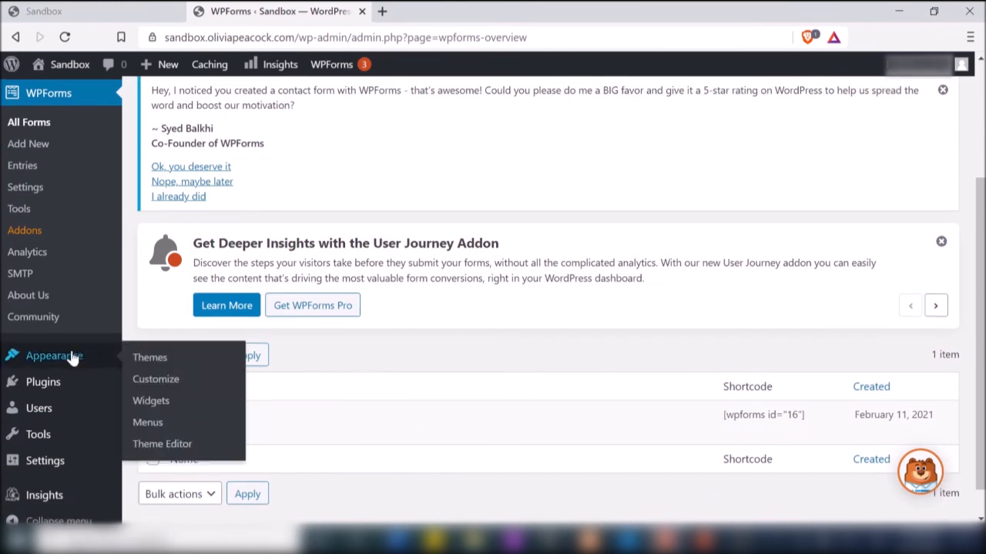
click(164, 362)
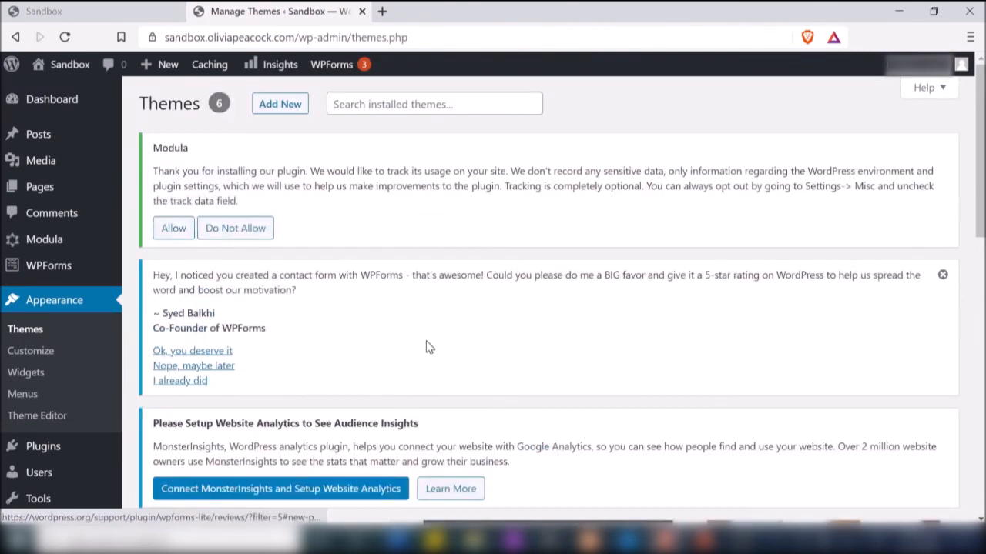
scroll(660, 357, down, 1)
scroll(661, 357, down, 3)
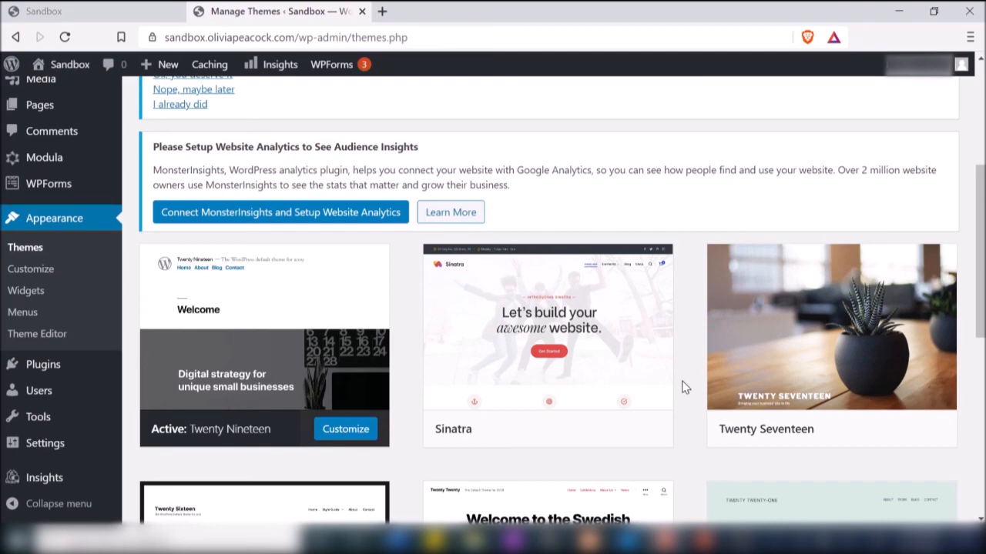
scroll(682, 388, down, 1)
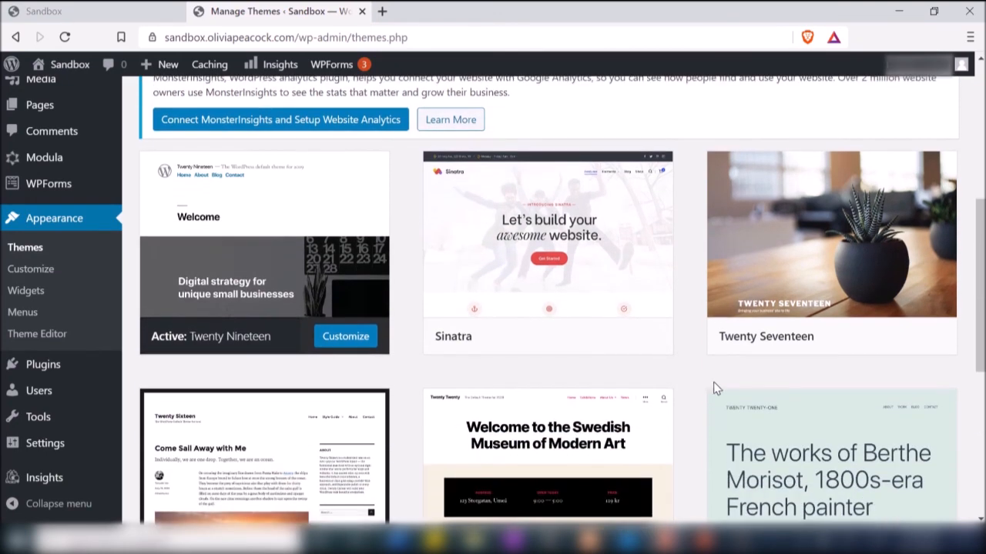
scroll(690, 367, down, 3)
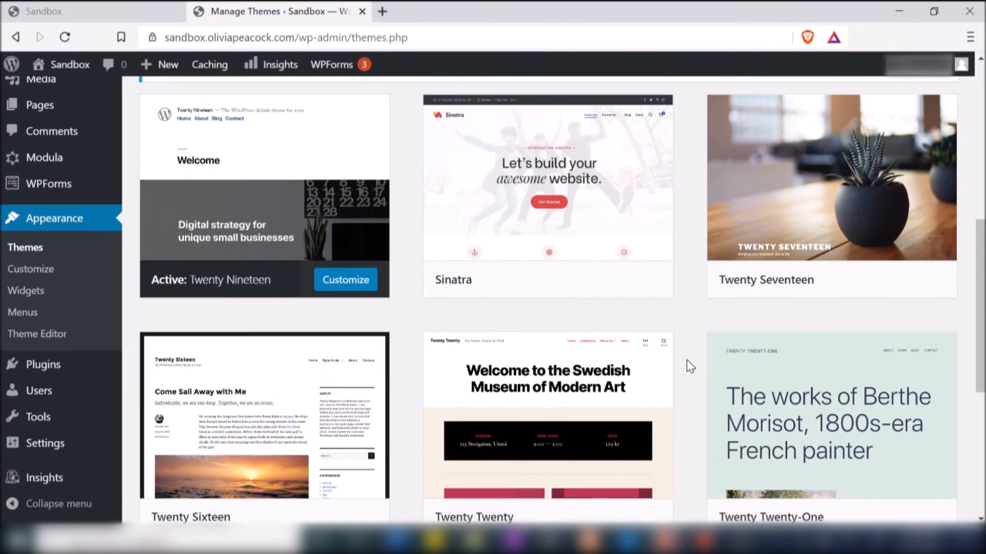
scroll(690, 366, down, 2)
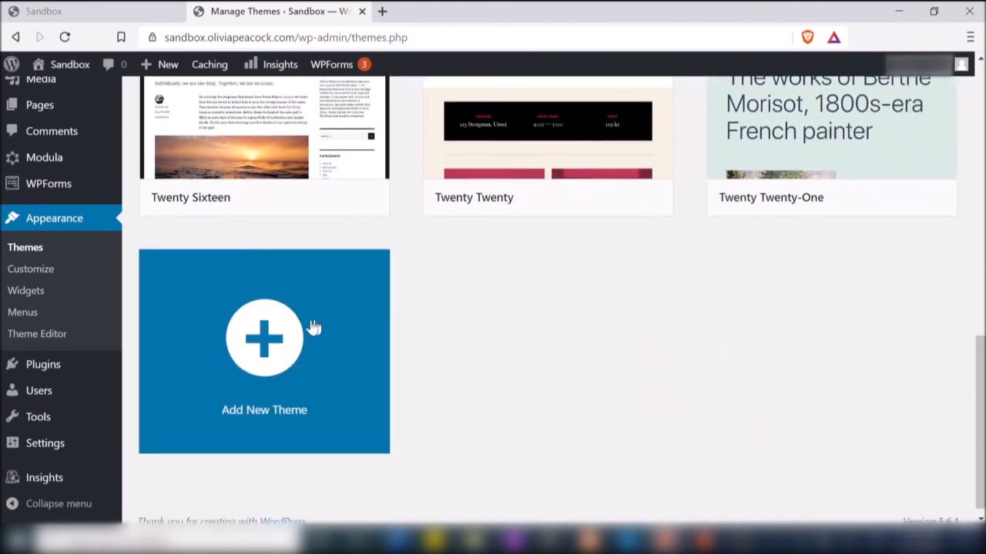
click(271, 366)
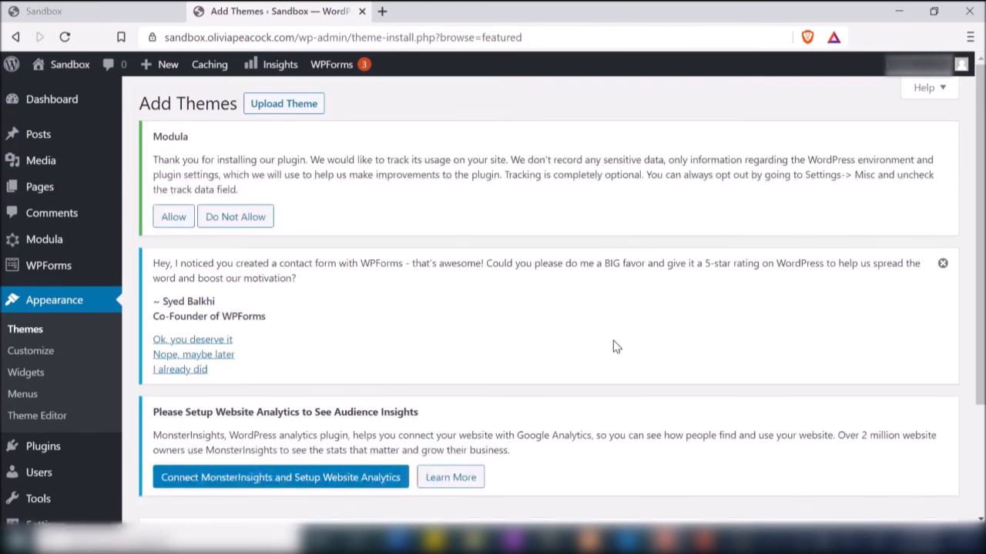
Browse the featured themes and the popular themes available for installation.
scroll(613, 343, down, 2)
scroll(613, 341, down, 2)
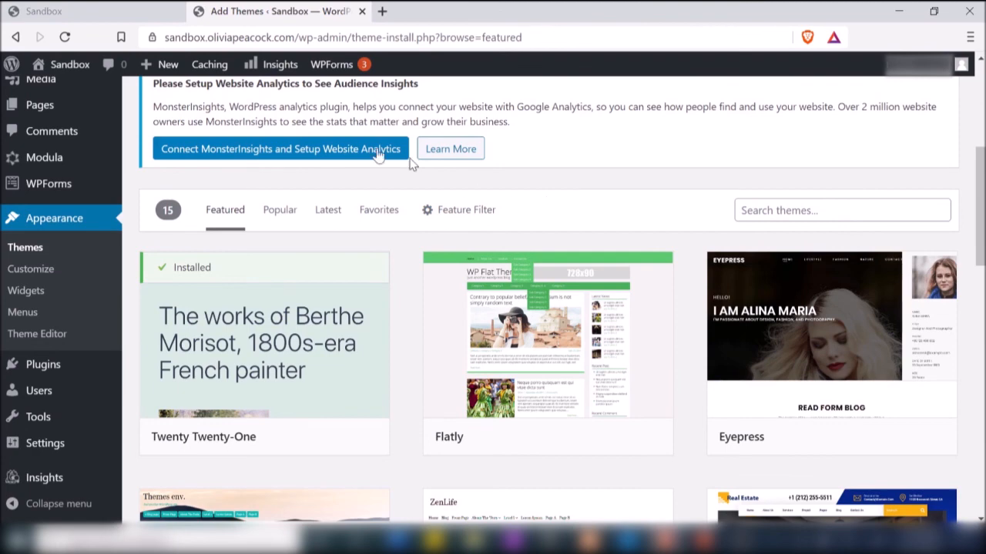
click(282, 222)
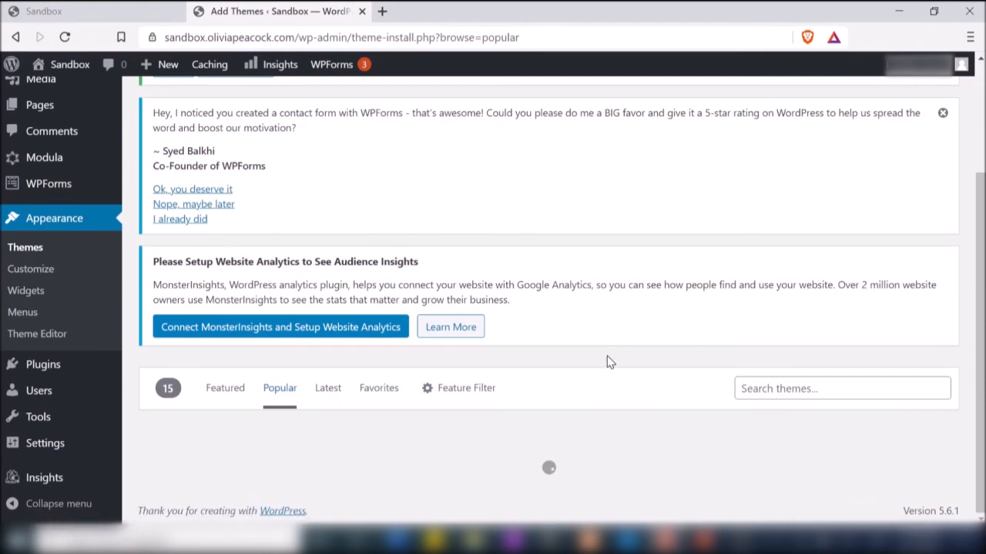
scroll(607, 362, down, 7)
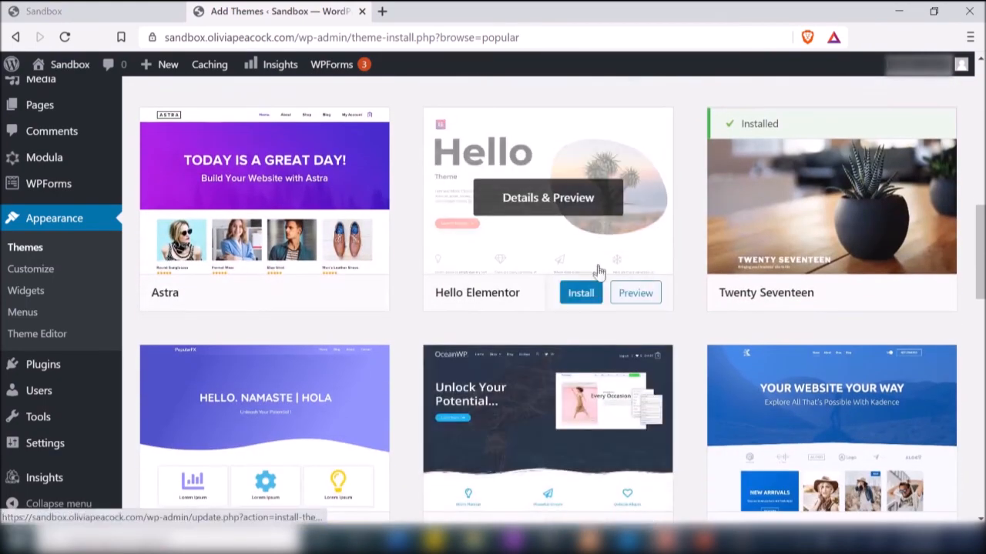
scroll(631, 327, down, 1)
scroll(649, 331, down, 1)
scroll(560, 351, down, 2)
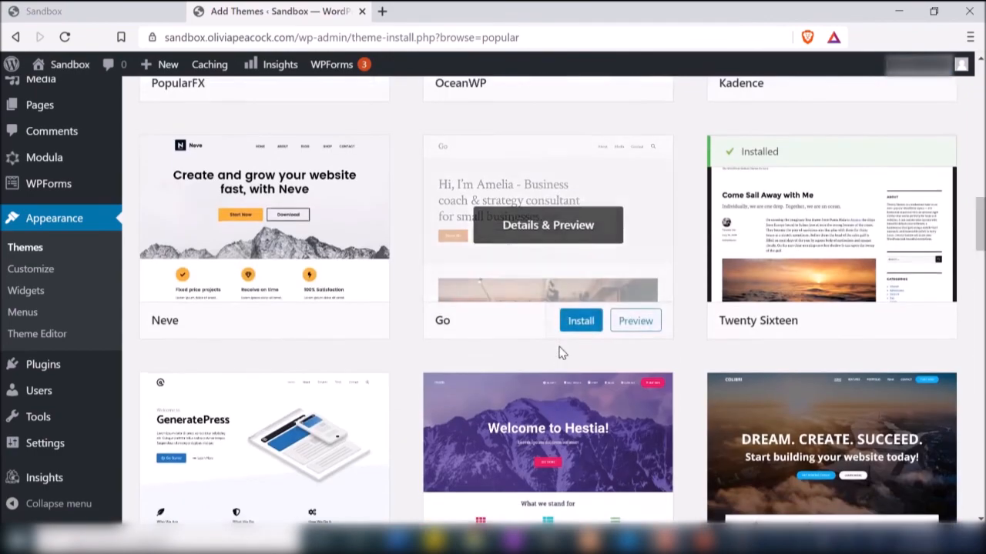
scroll(560, 351, down, 2)
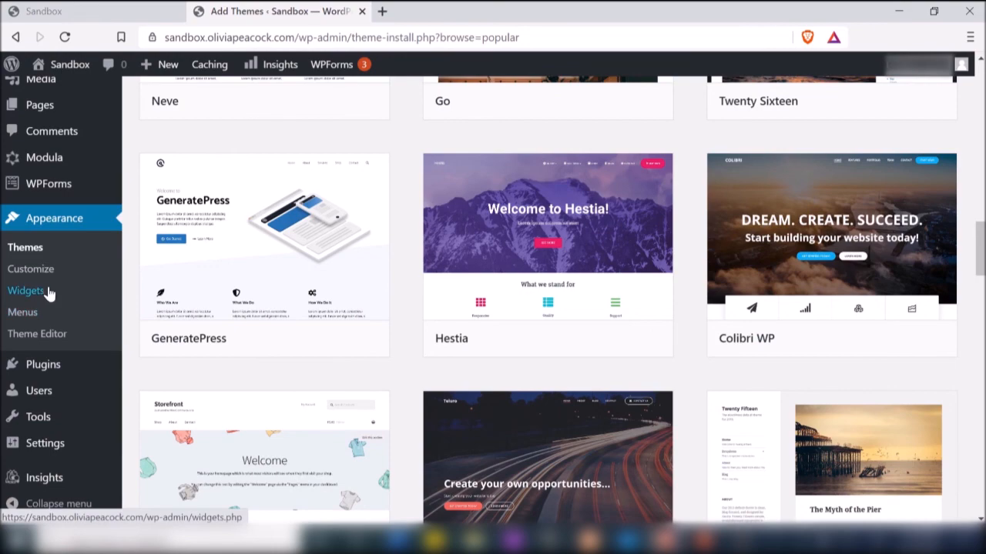
scroll(174, 373, up, 5)
scroll(174, 372, up, 10)
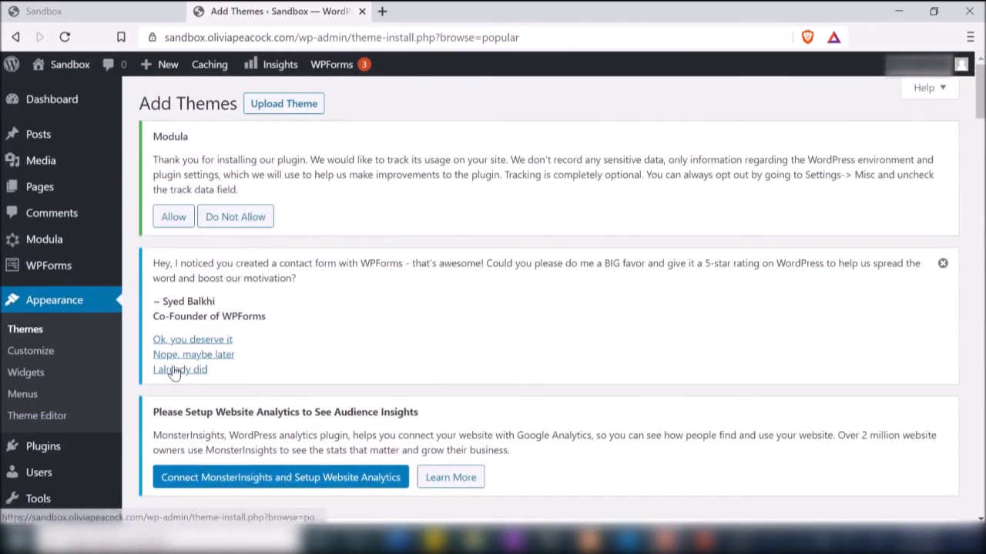
Open the widget management page and check the footer area on the site's public front page.
click(34, 373)
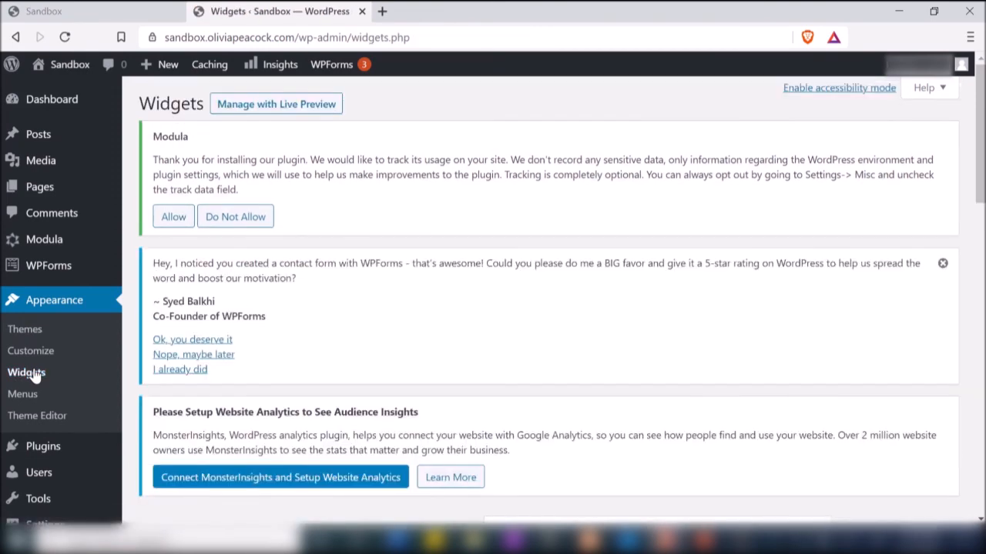
scroll(652, 341, down, 5)
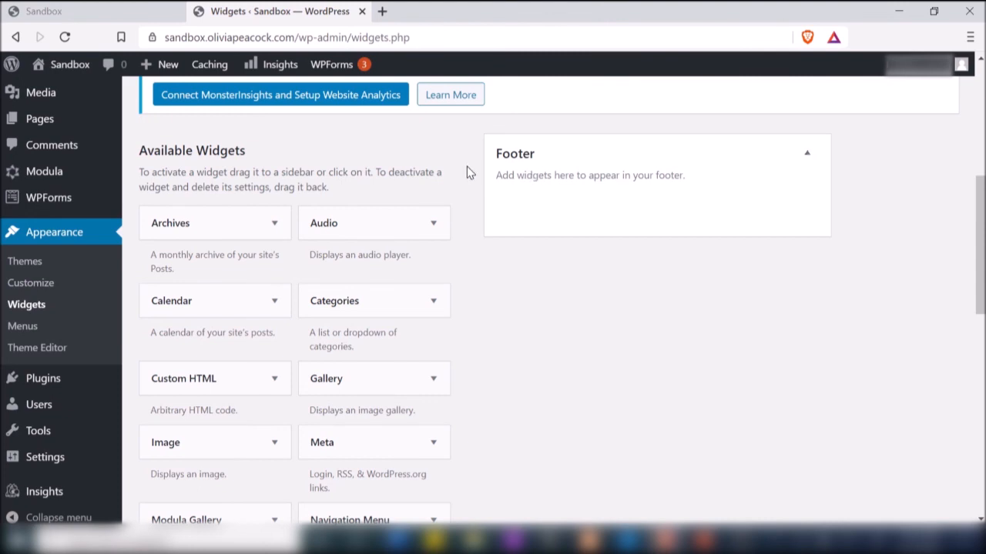
click(104, 9)
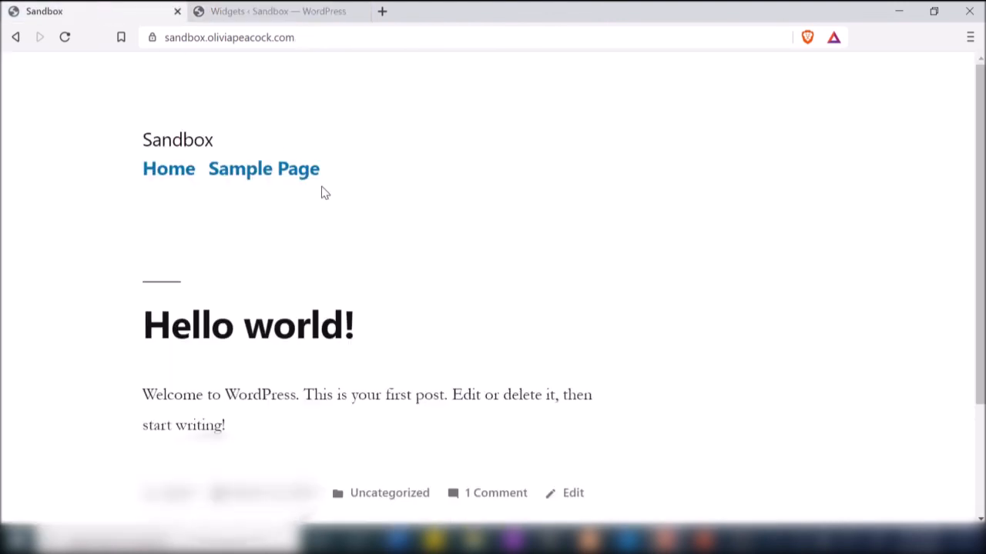
scroll(281, 223, down, 2)
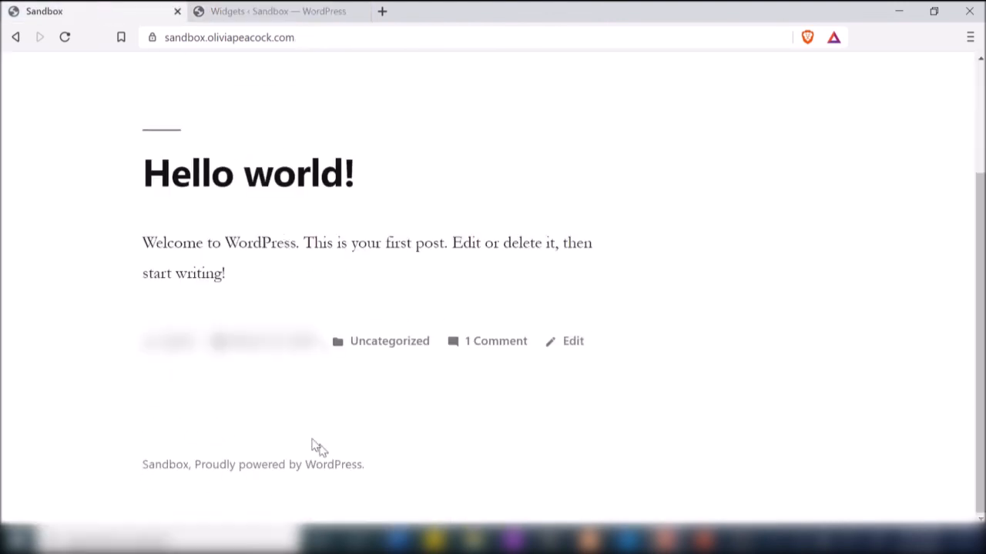
click(271, 8)
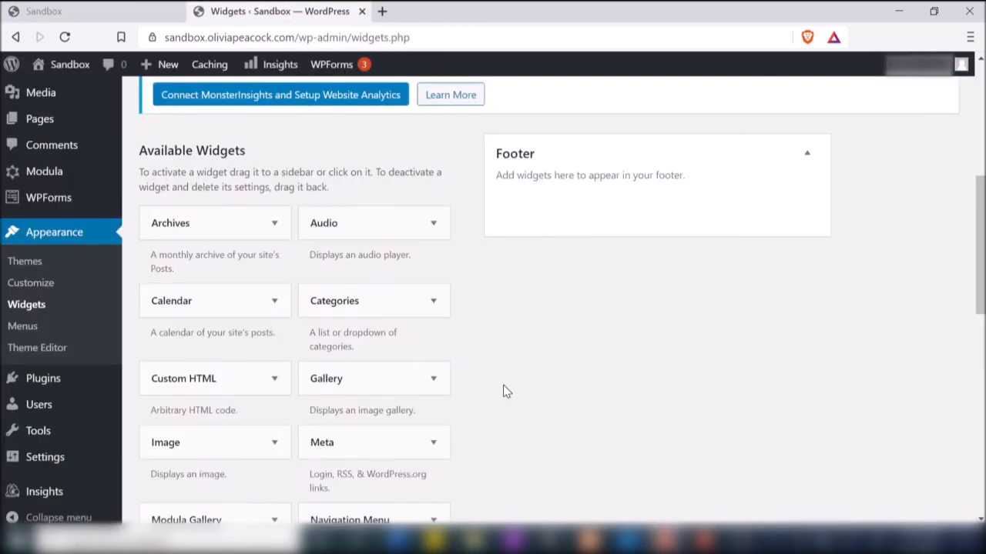
Add a Categories widget to the Footer area, title it "Blog Topics" and save it.
scroll(503, 392, down, 1)
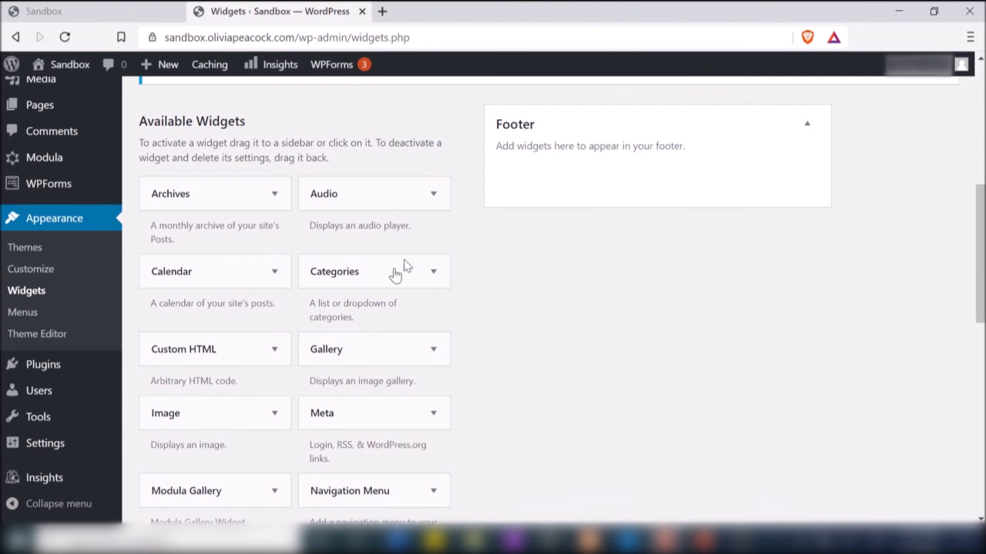
scroll(438, 396, down, 3)
scroll(439, 398, down, 1)
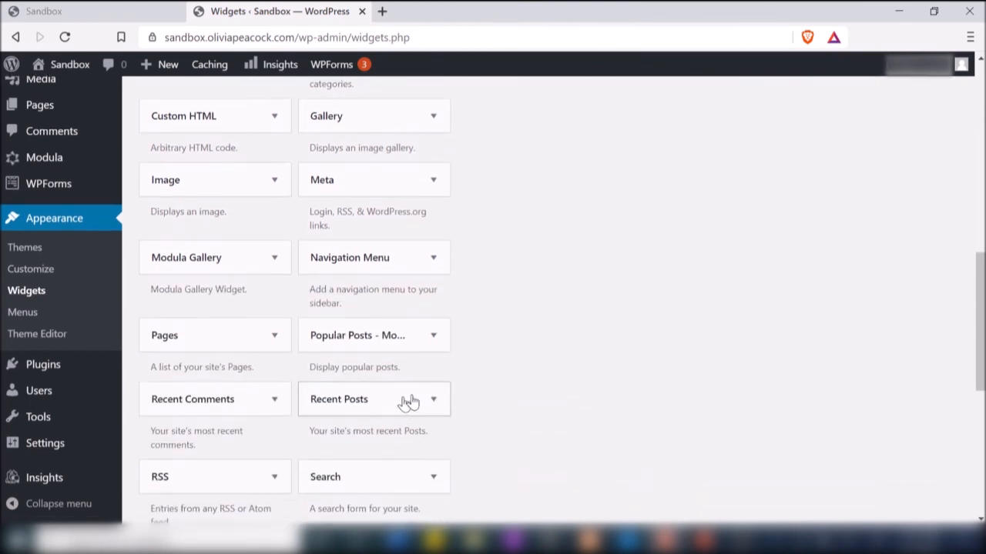
scroll(543, 341, up, 5)
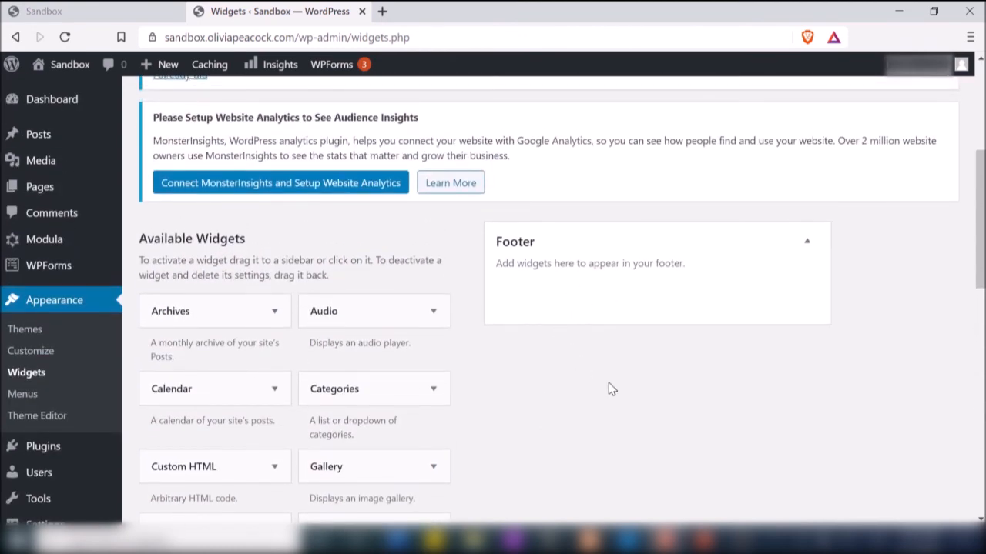
scroll(608, 384, down, 2)
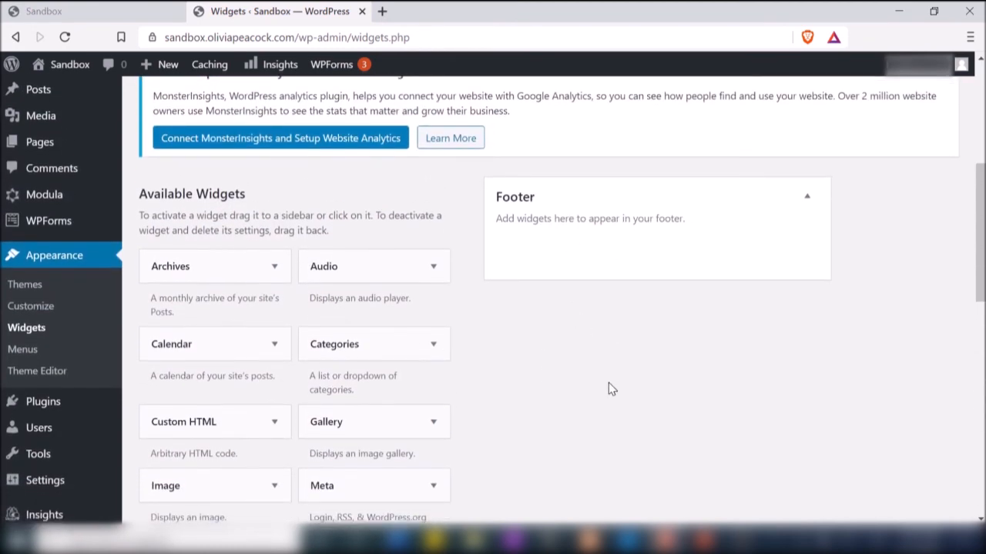
drag(356, 350, 594, 259)
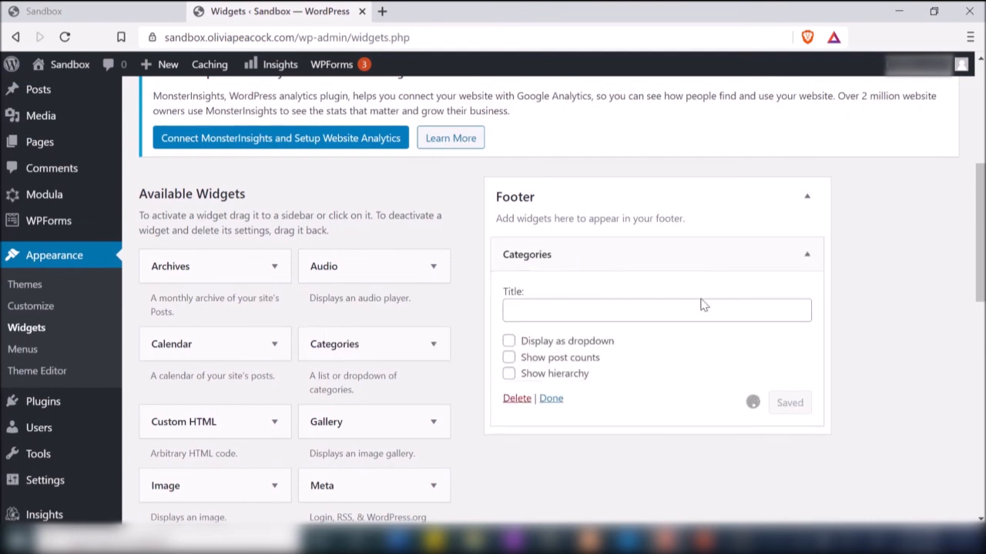
click(651, 308)
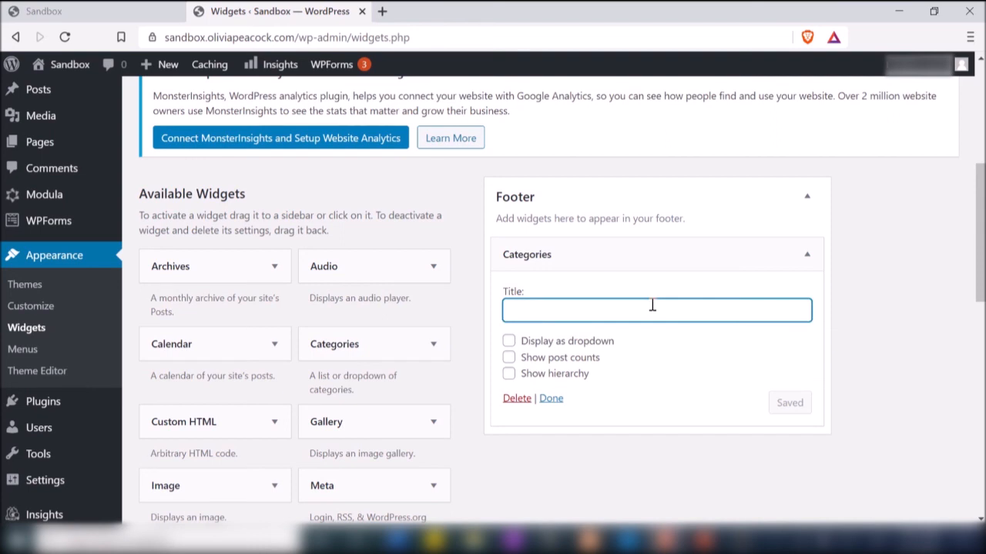
text(Bl)
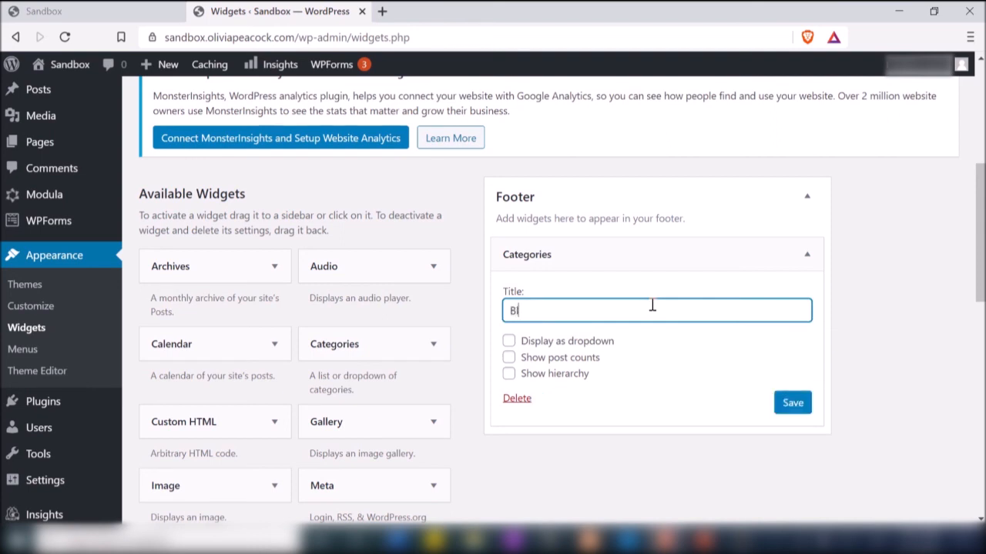
text(og Topics)
click(793, 403)
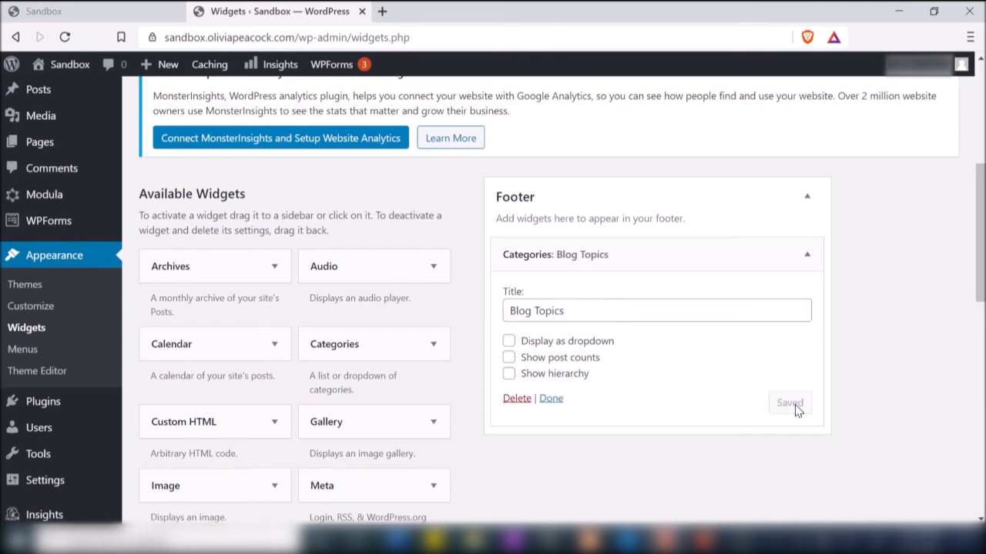
Reload the public front page, check the Blog Topics widget in the footer and open its Family History category.
click(158, 10)
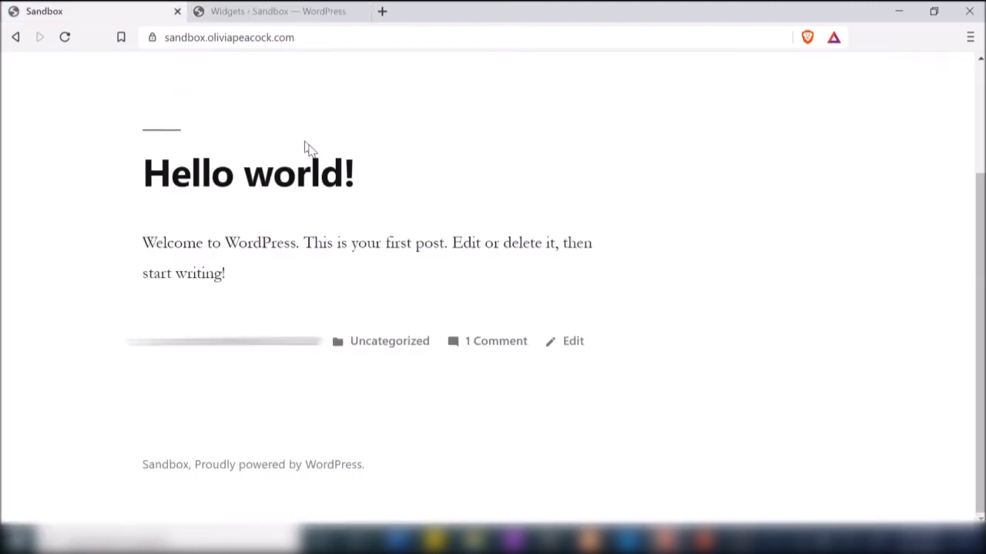
key(F5)
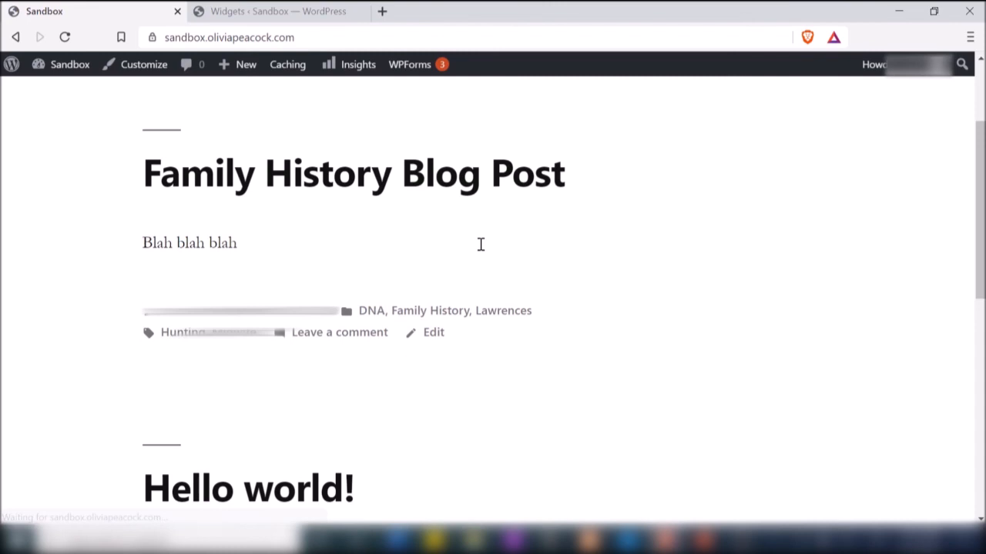
scroll(481, 244, down, 7)
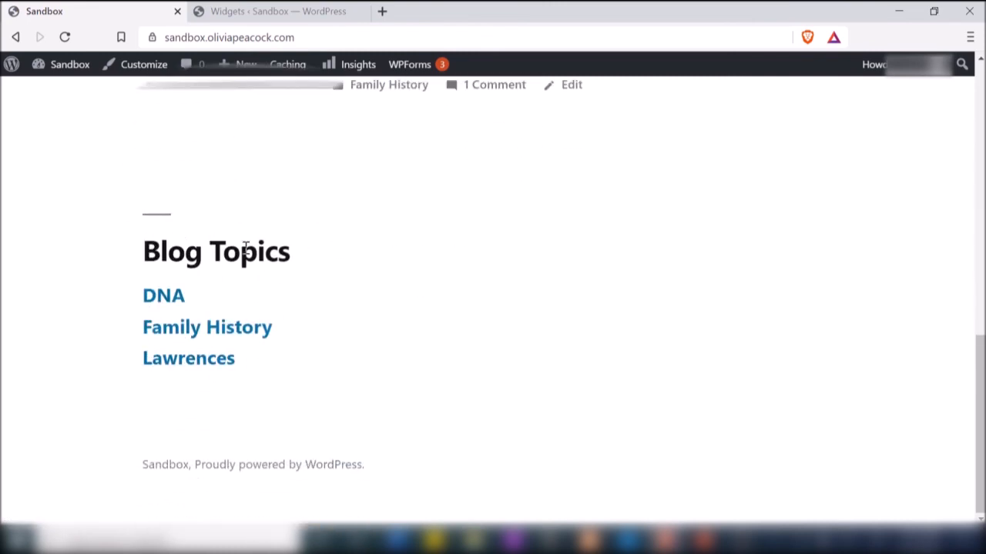
click(193, 334)
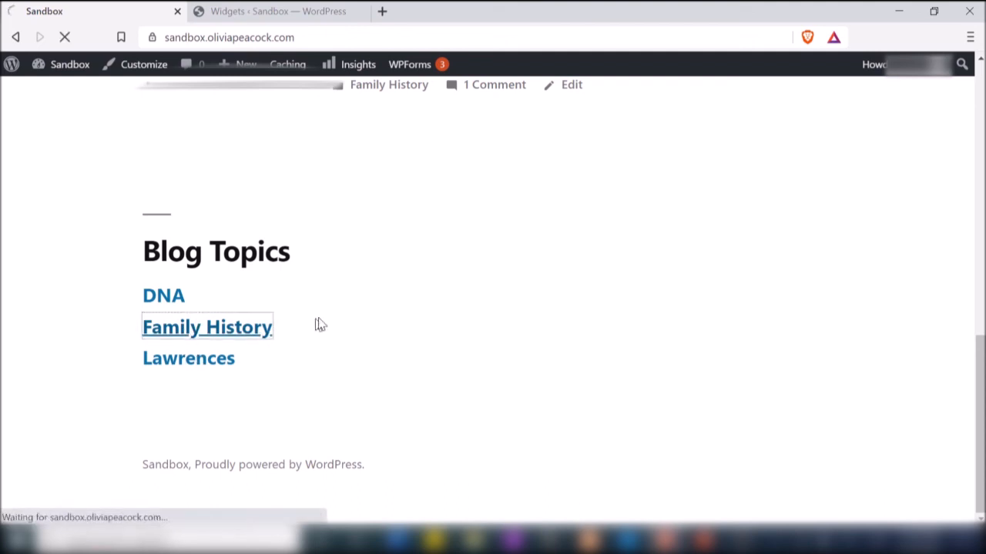